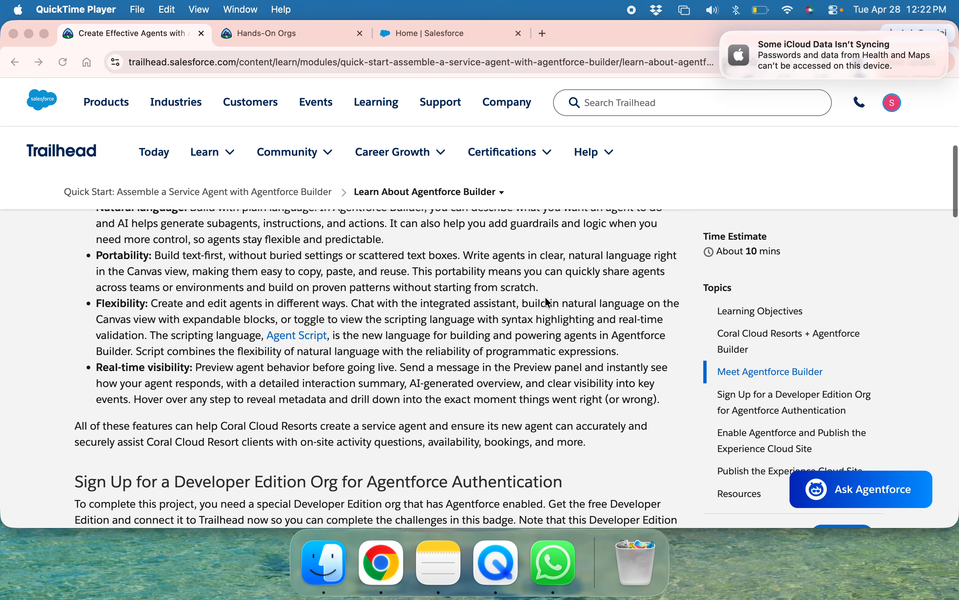
Copy the suggested name Agentforce Builder Org from the org-renaming instructions in the Trailhead unit.
scroll(547, 302, "down", 3)
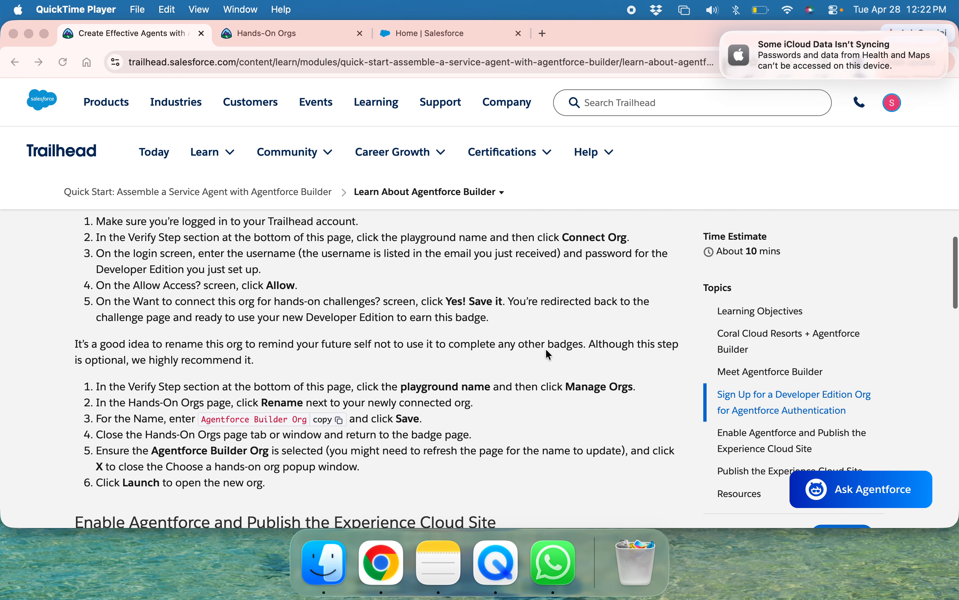
scroll(546, 350, "up", 5)
scroll(546, 348, "up", 4)
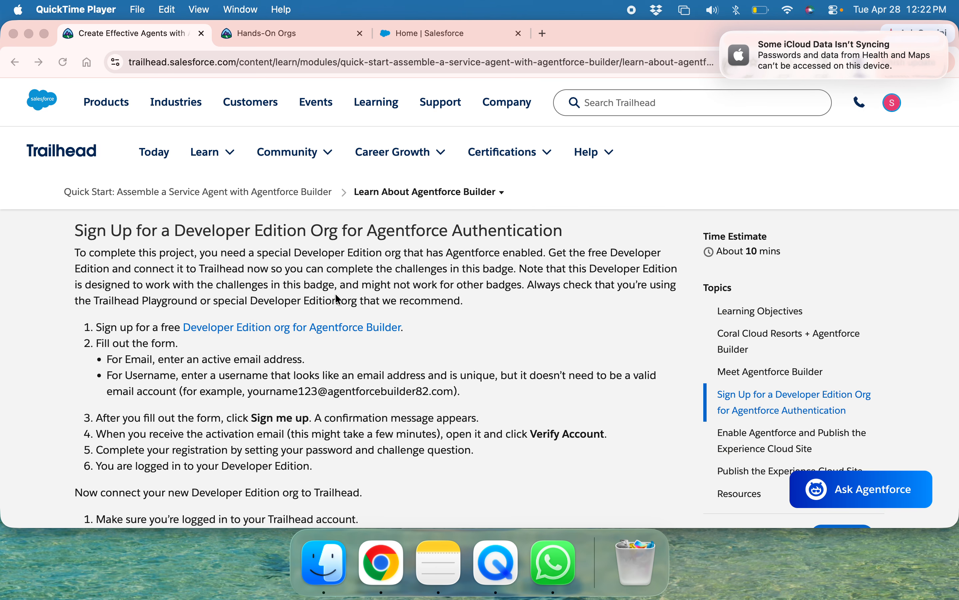
scroll(336, 296, "down", 5)
scroll(335, 293, "down", 4)
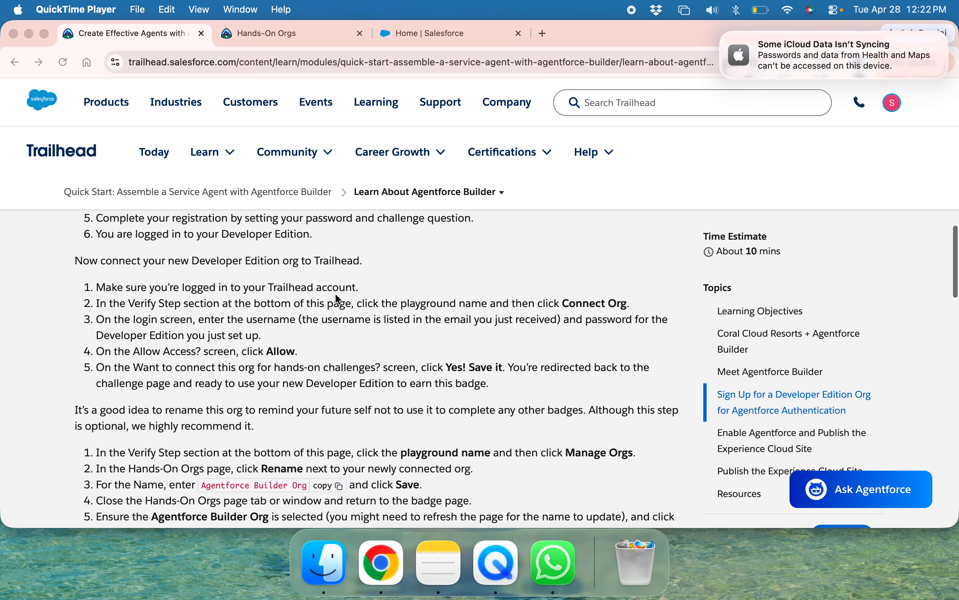
left_click(256, 373)
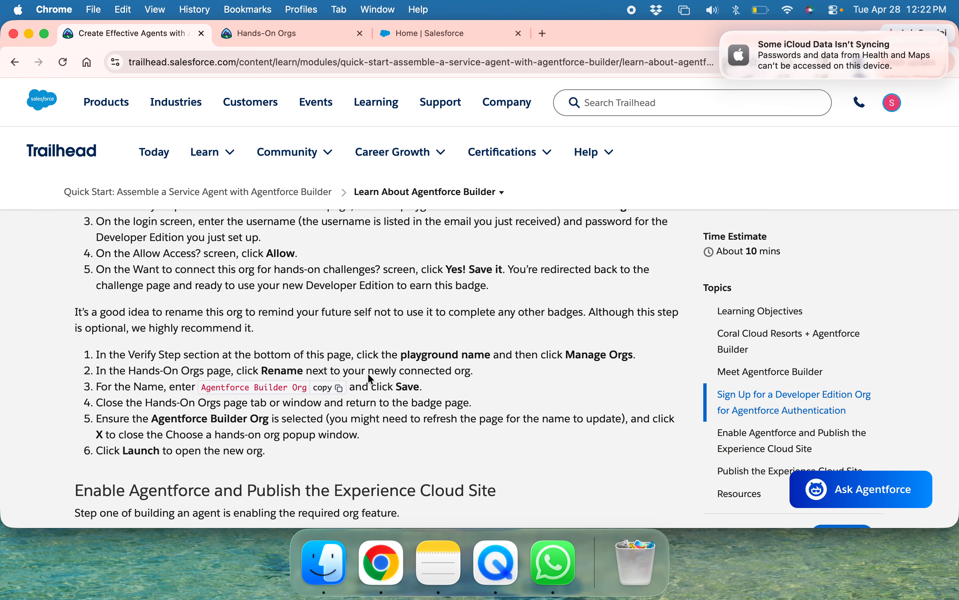
left_click_drag(474, 373, 256, 368)
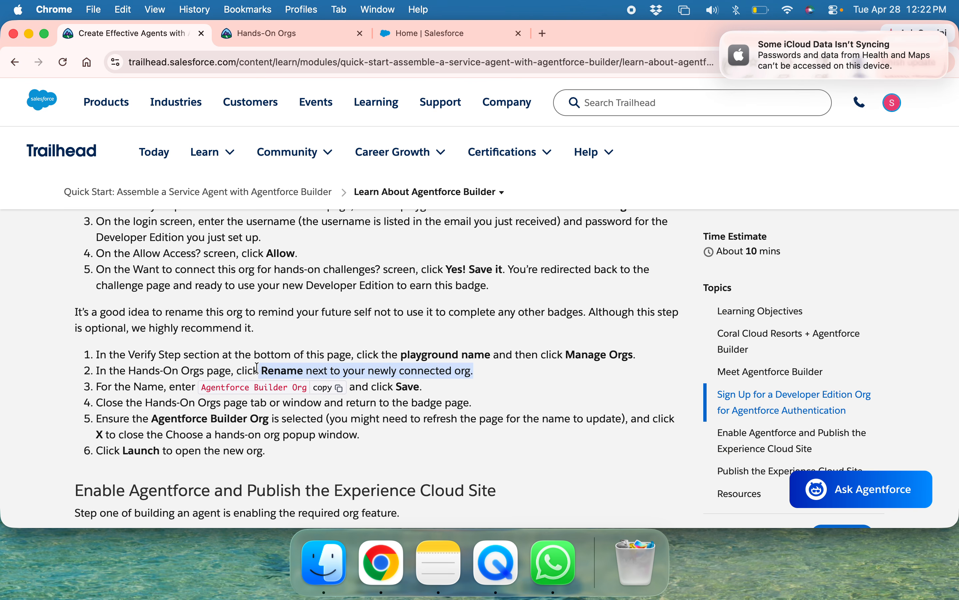
left_click(330, 391)
Open the hands-on org chooser in the unit's challenge section and go to the org management page.
scroll(299, 422, "down", 15)
scroll(300, 423, "down", 3)
scroll(299, 423, "up", 5)
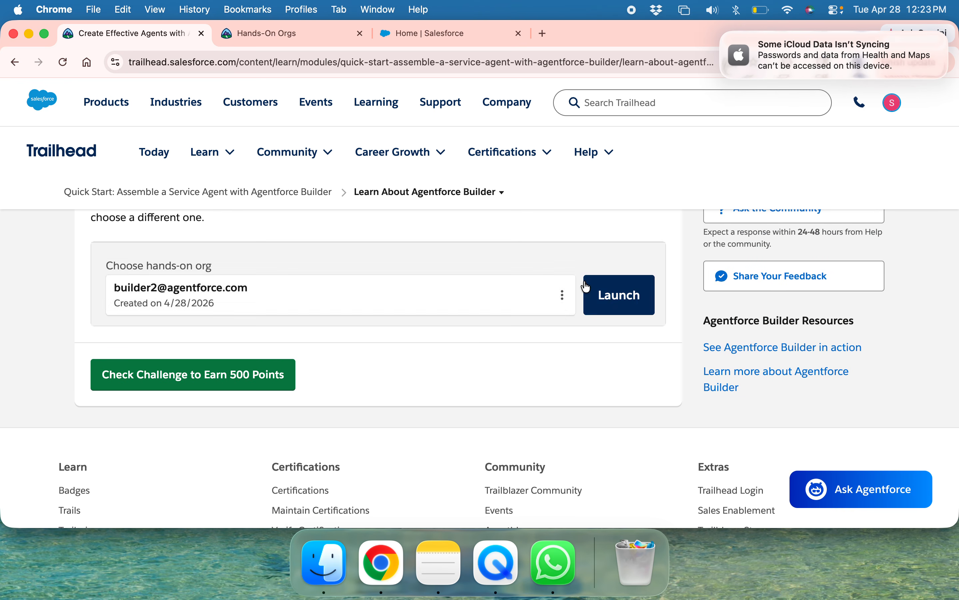
left_click(563, 295)
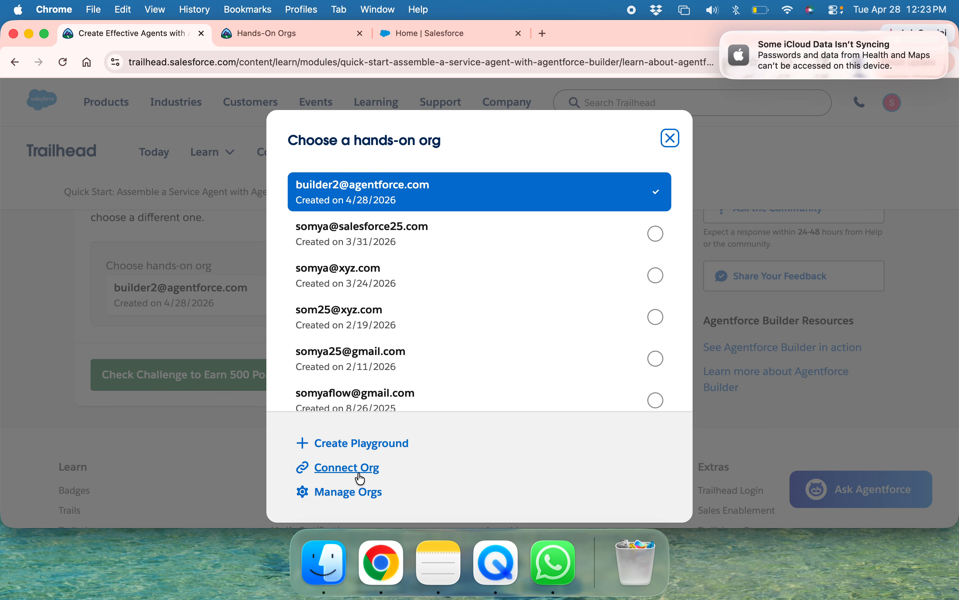
left_click(349, 492)
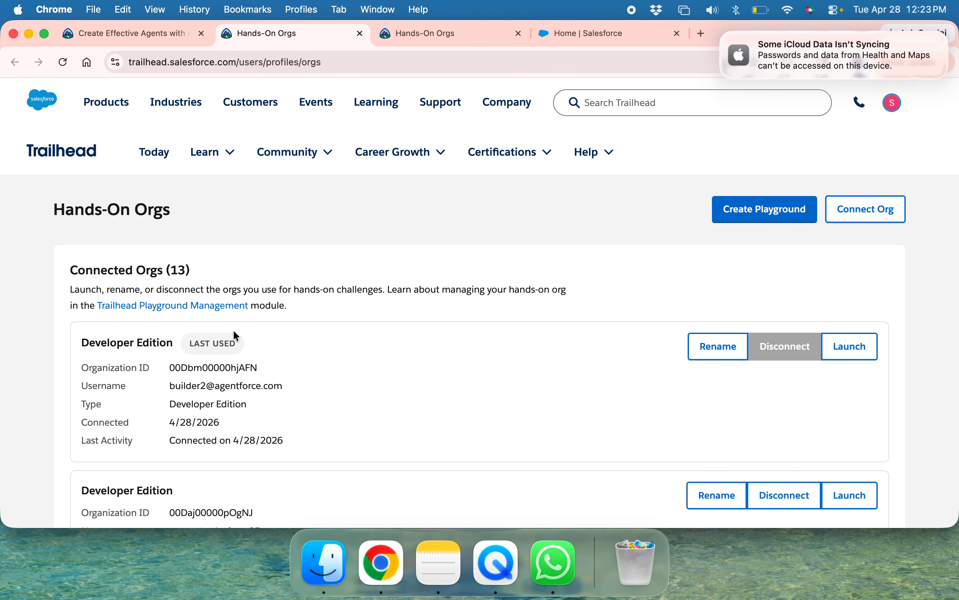
Rename the last-used Developer Edition org to Agentforce Builder Org, save it and reload the Hands-On Orgs page.
left_click_drag(165, 393, 302, 395)
left_click(692, 358)
left_click(433, 298)
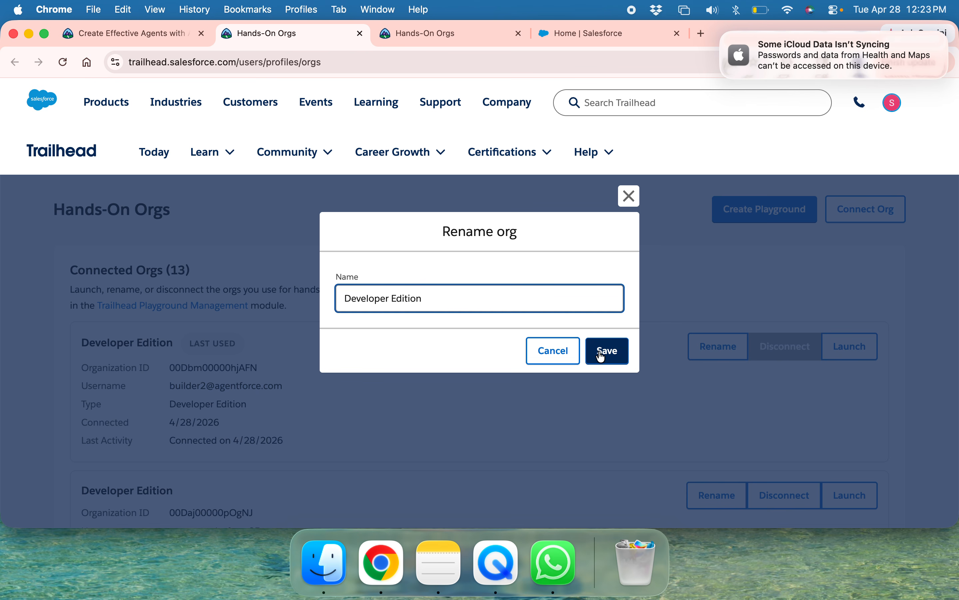
left_click_drag(424, 298, 336, 300)
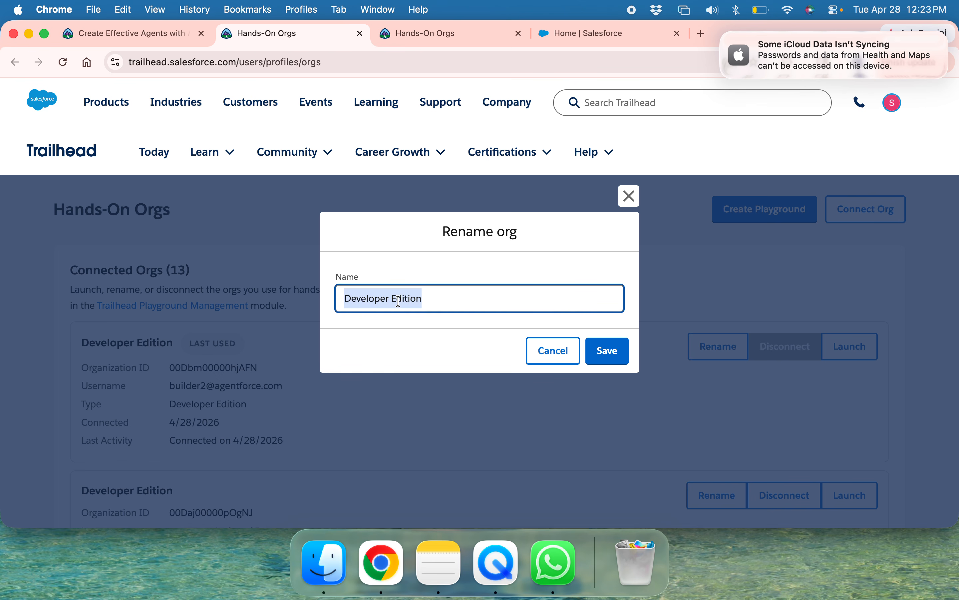
key("super+v")
left_click(612, 356)
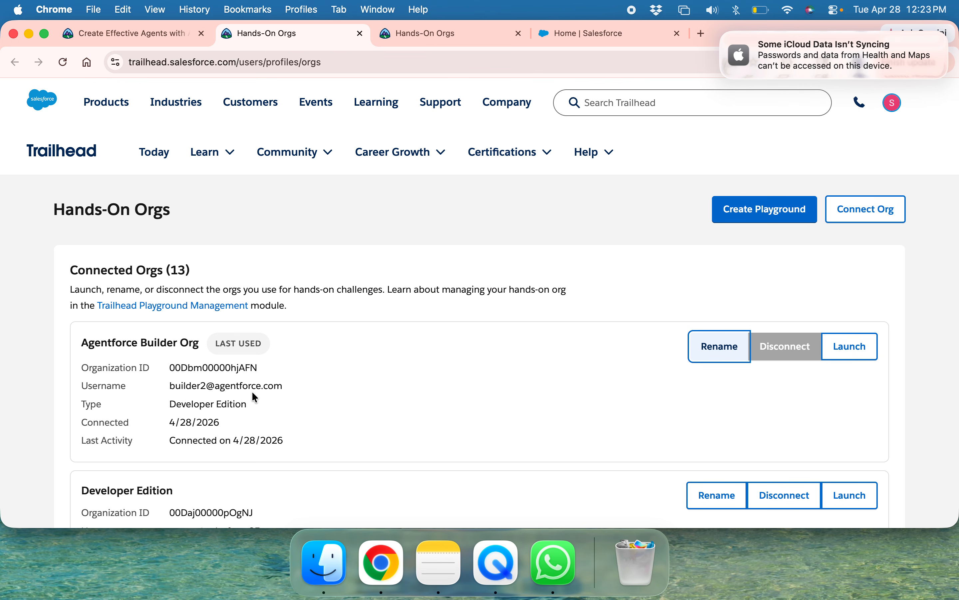
left_click(63, 63)
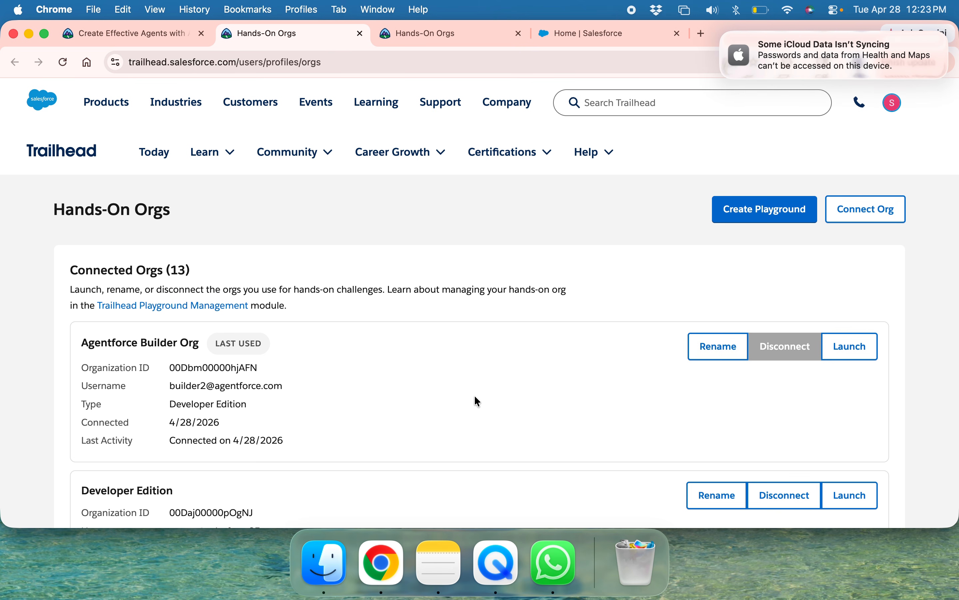
left_click_drag(79, 344, 215, 349)
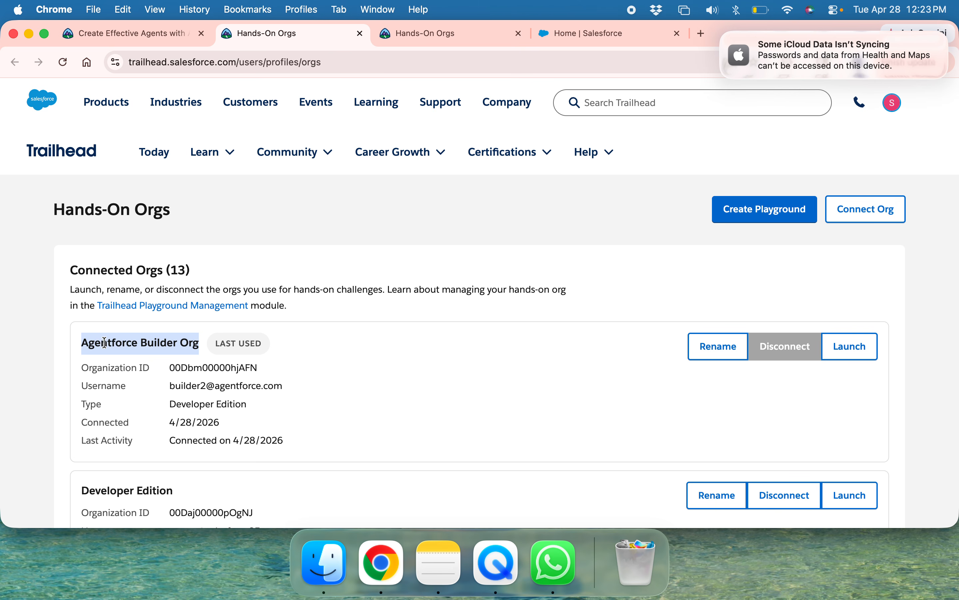
left_click(74, 349)
left_click_drag(201, 348, 77, 346)
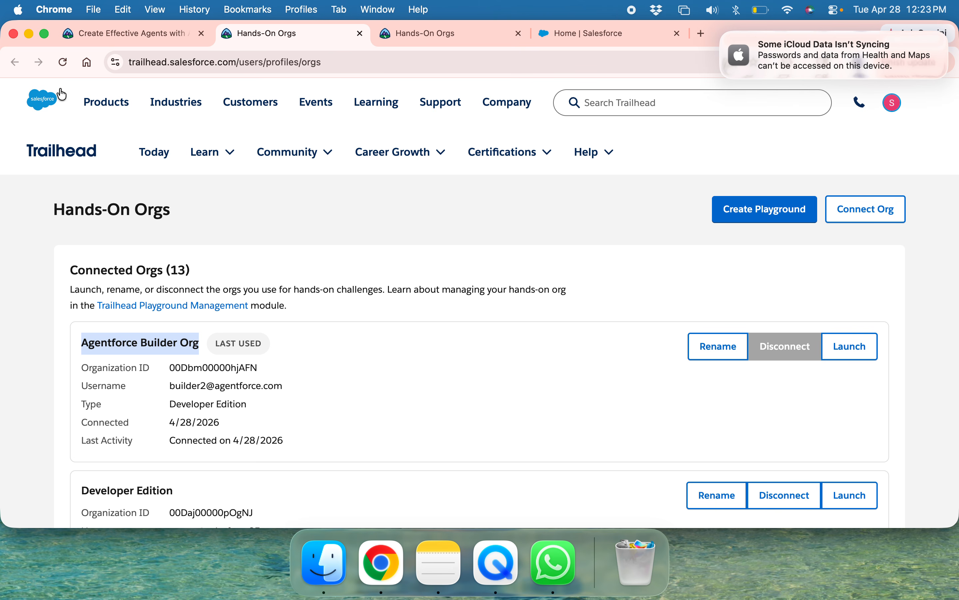
Return to the Trailhead unit, close the hands-on org chooser and refresh the page.
left_click(111, 37)
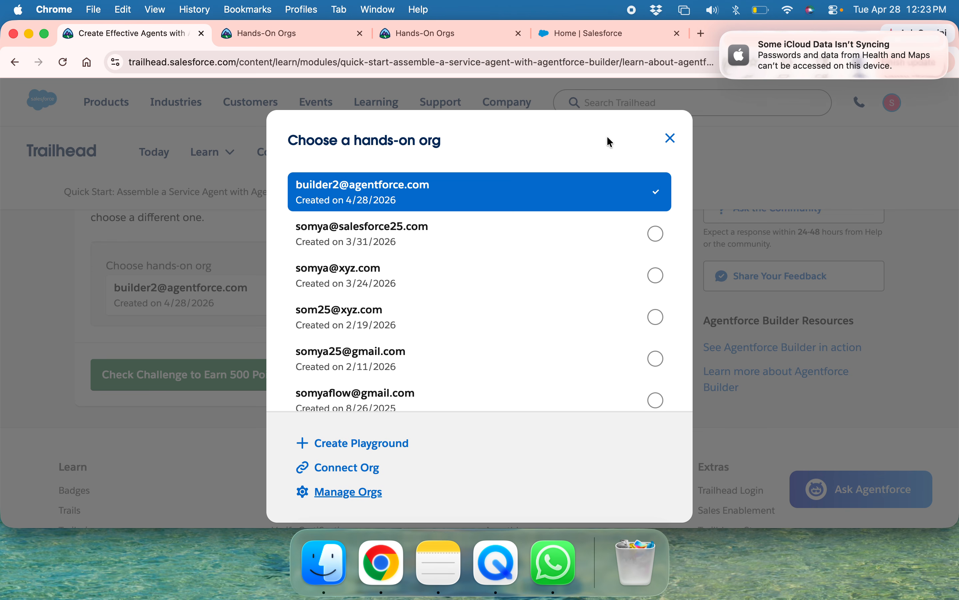
left_click(671, 139)
left_click(63, 62)
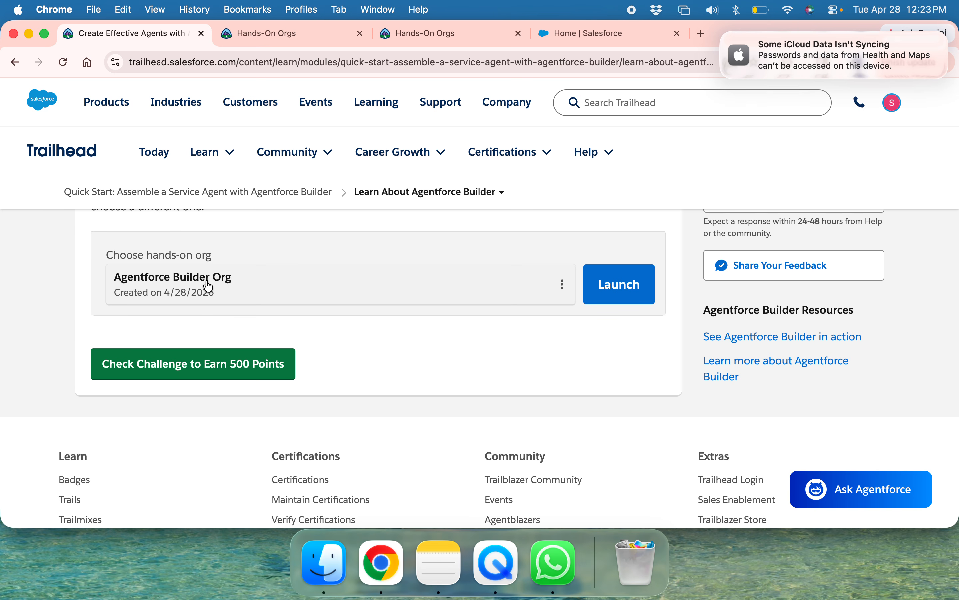
Launch the Agentforce Builder Org and close the leftover Hands-On Orgs and old Salesforce tabs.
left_click(613, 307)
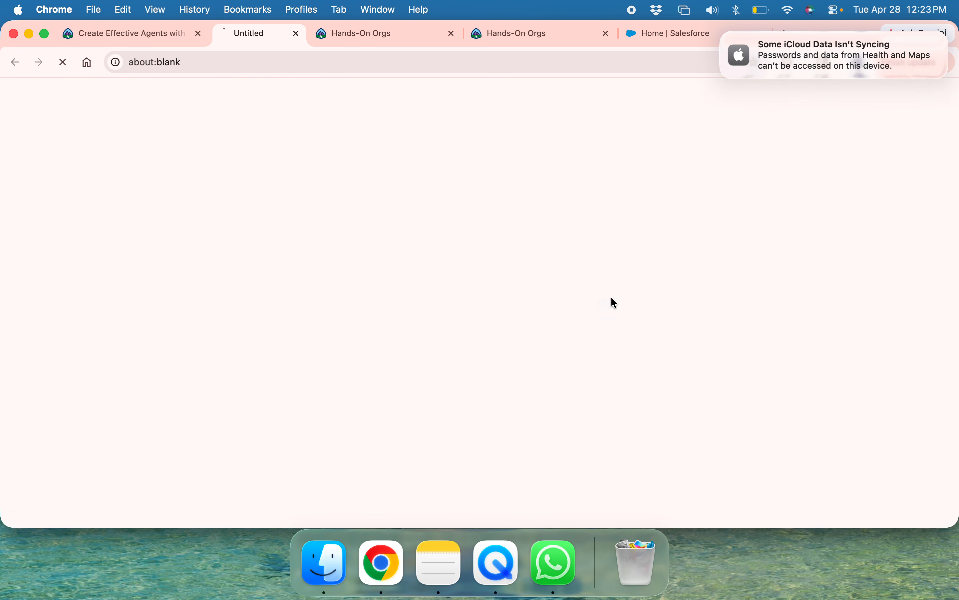
left_click(503, 33)
left_click(504, 32)
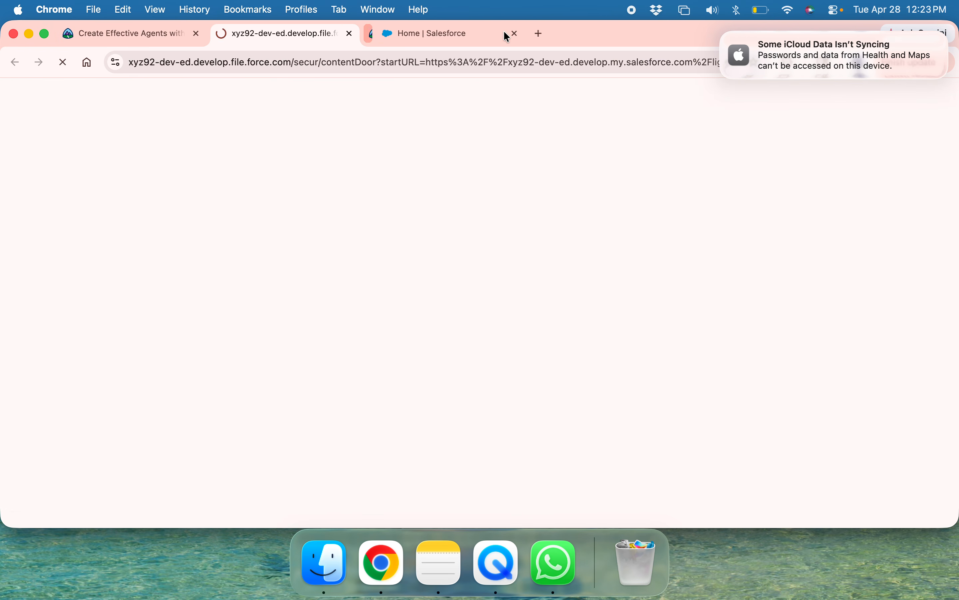
Review the Trailhead unit's instructions for enabling Agentforce through Setup, Salesforce Go and Agentforce Studio.
left_click(164, 29)
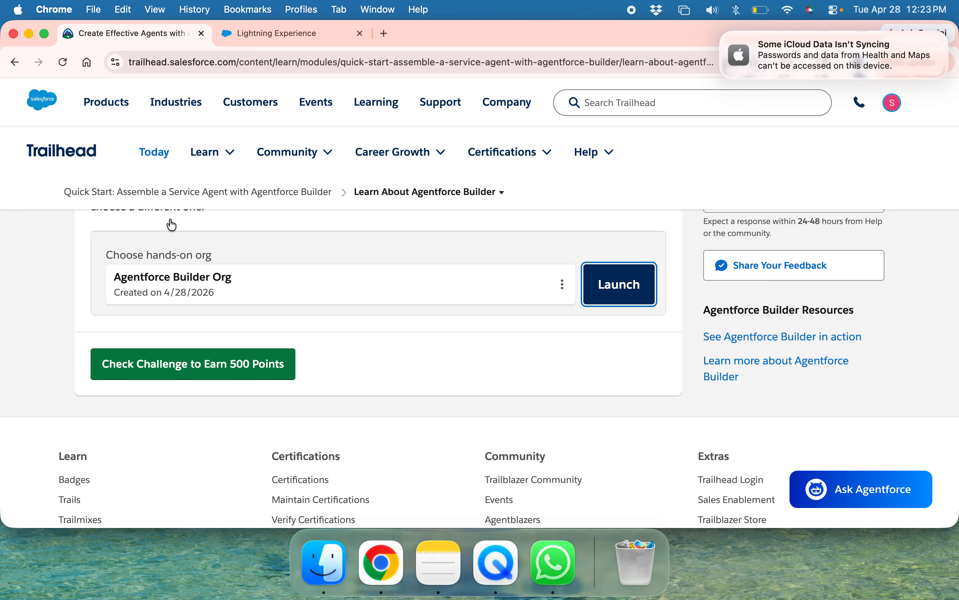
scroll(188, 286, "up", 3)
scroll(188, 287, "up", 15)
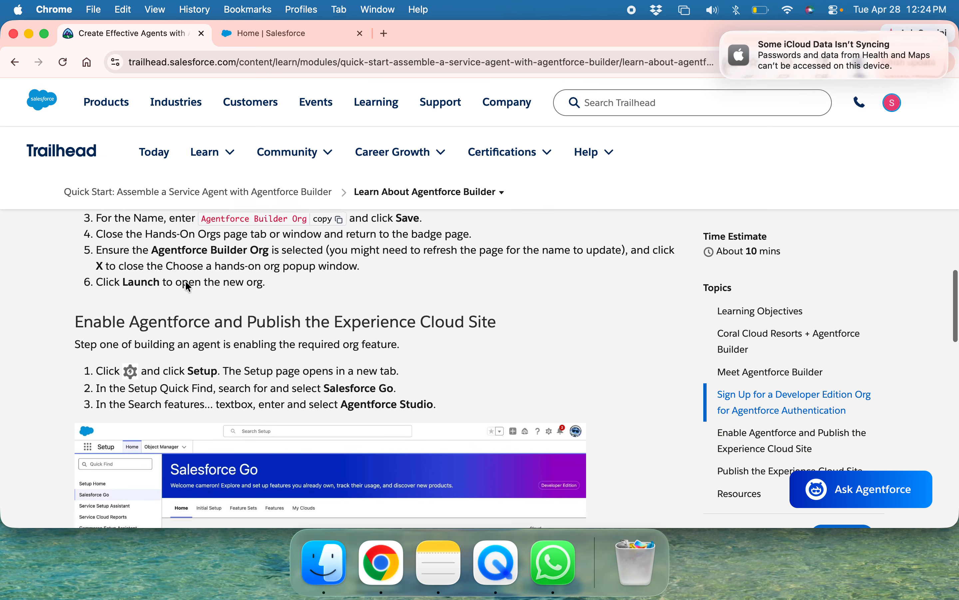
scroll(188, 287, "up", 8)
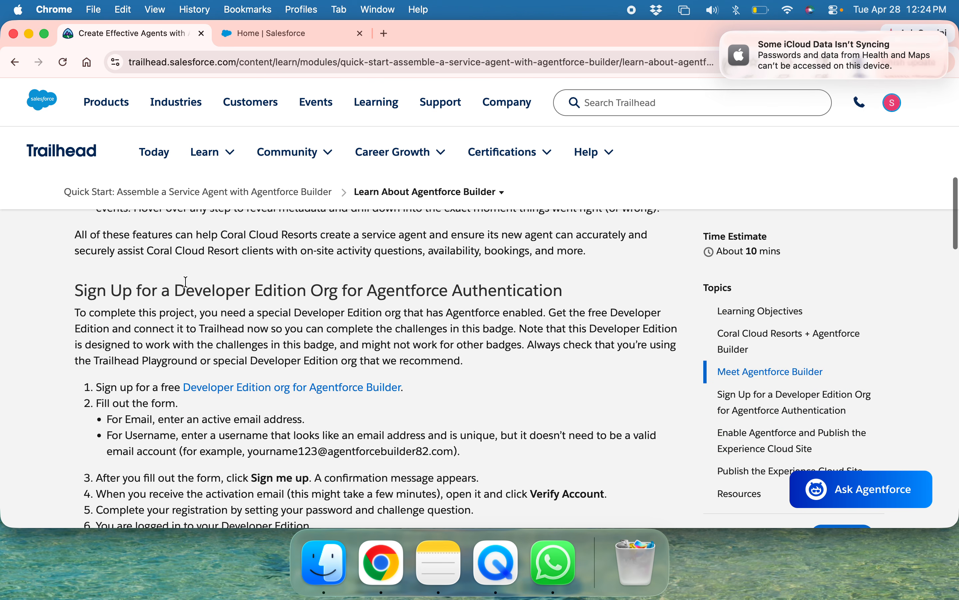
scroll(186, 281, "down", 5)
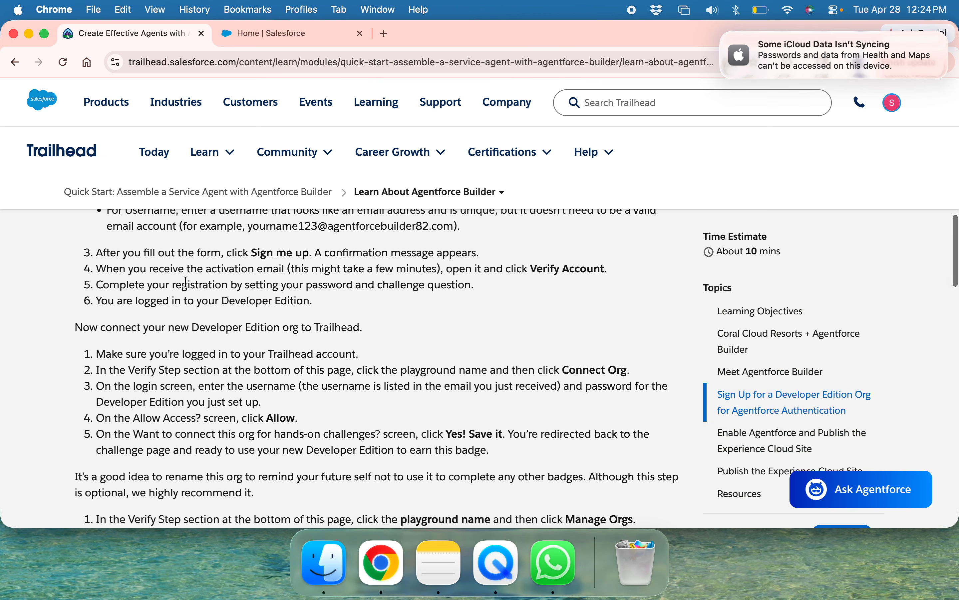
scroll(186, 282, "down", 5)
scroll(186, 281, "down", 5)
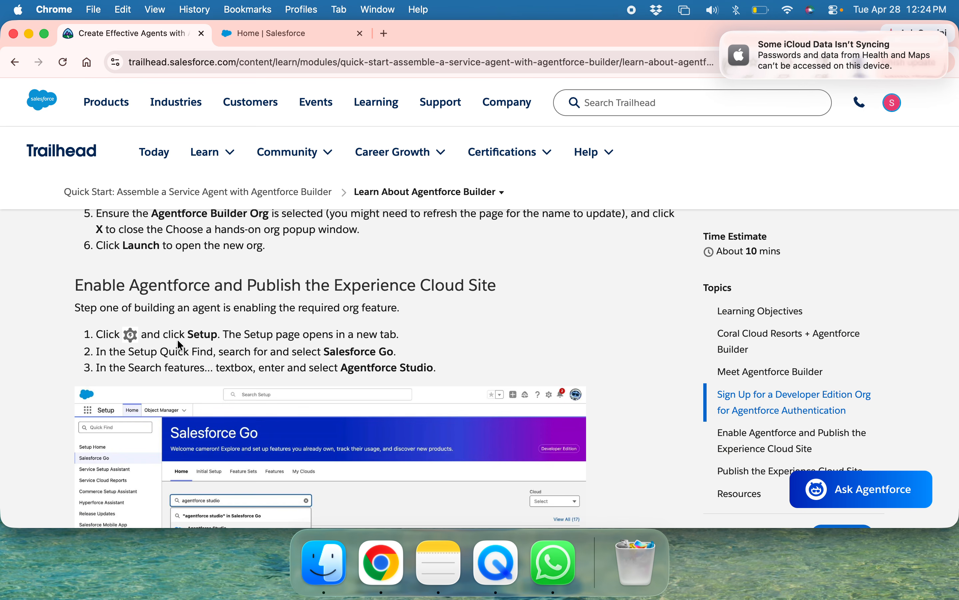
scroll(228, 340, "down", 2)
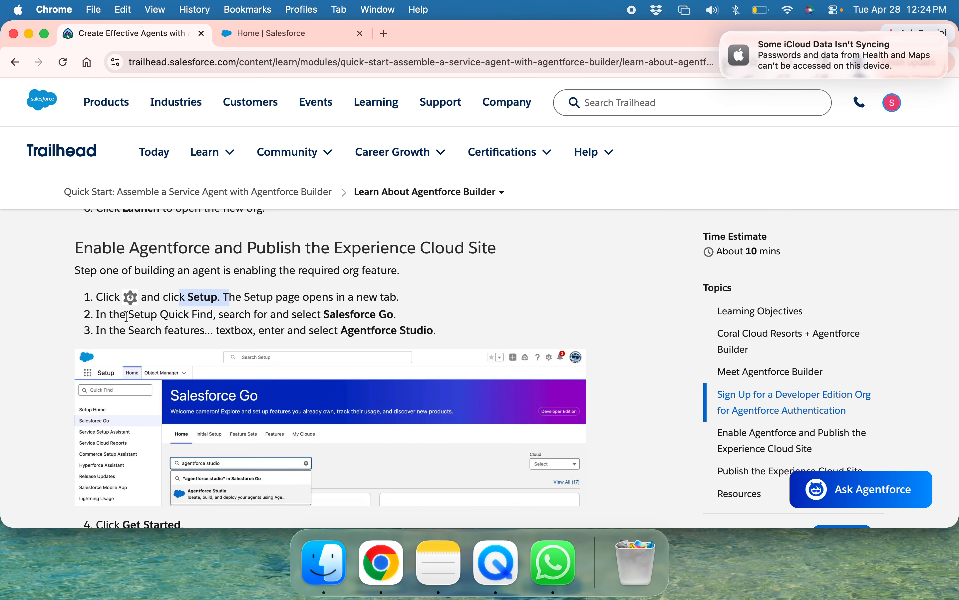
left_click_drag(324, 314, 431, 330)
scroll(431, 329, "down", 2)
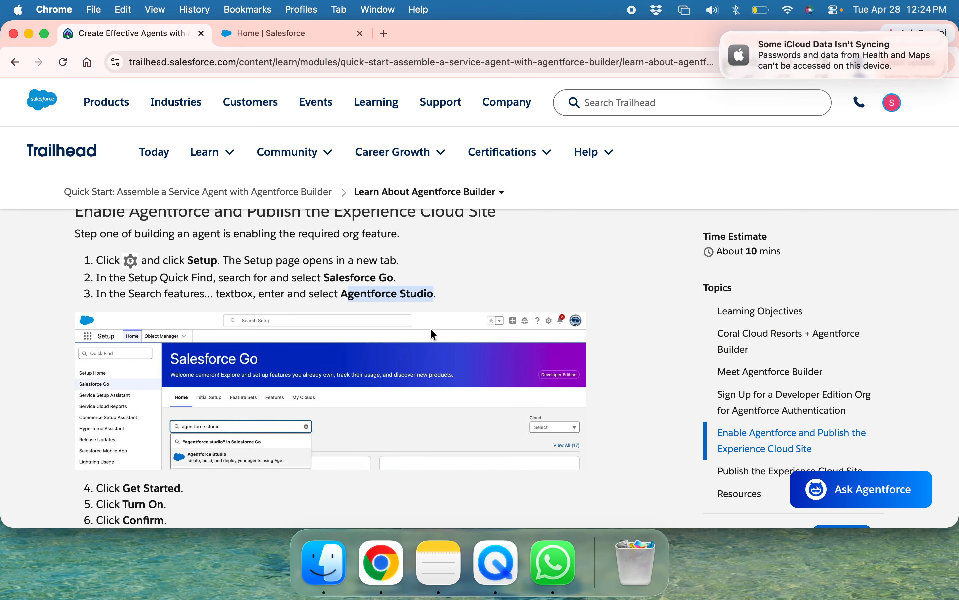
In the launched org's Setup, search for "sal", dismiss the security contact notice and open Salesforce Go.
left_click(266, 35)
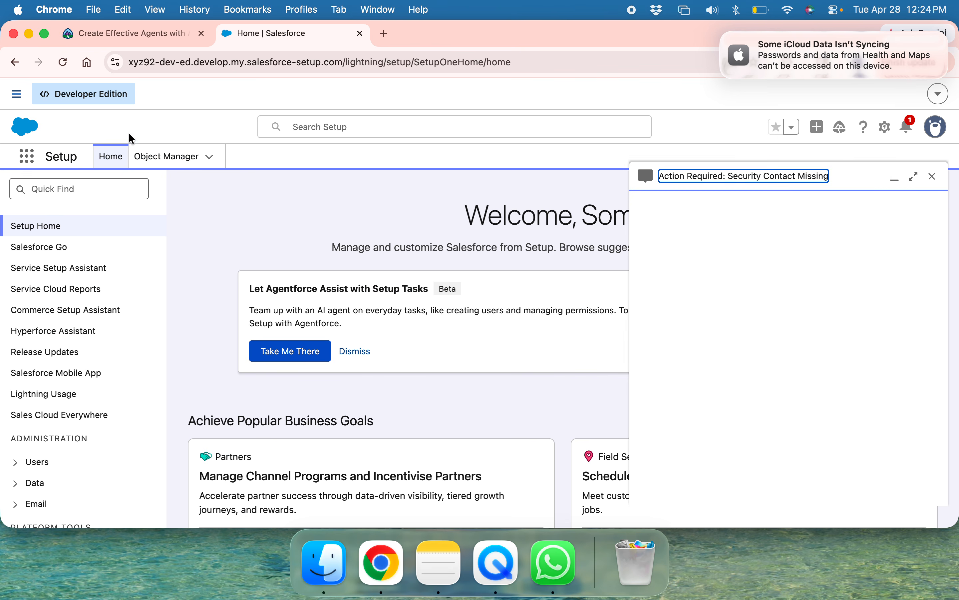
left_click(64, 189)
type("sal")
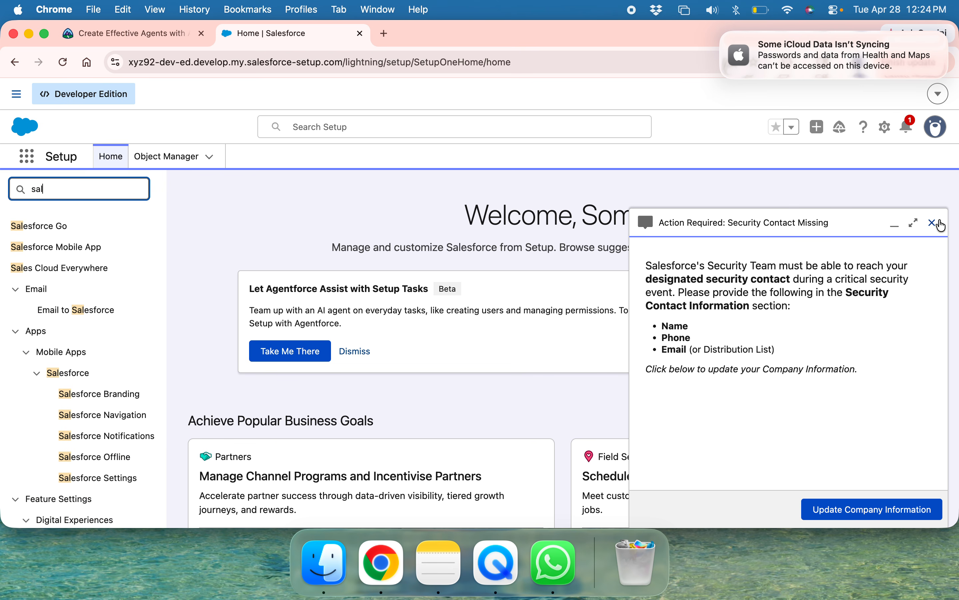
left_click(932, 222)
left_click(30, 225)
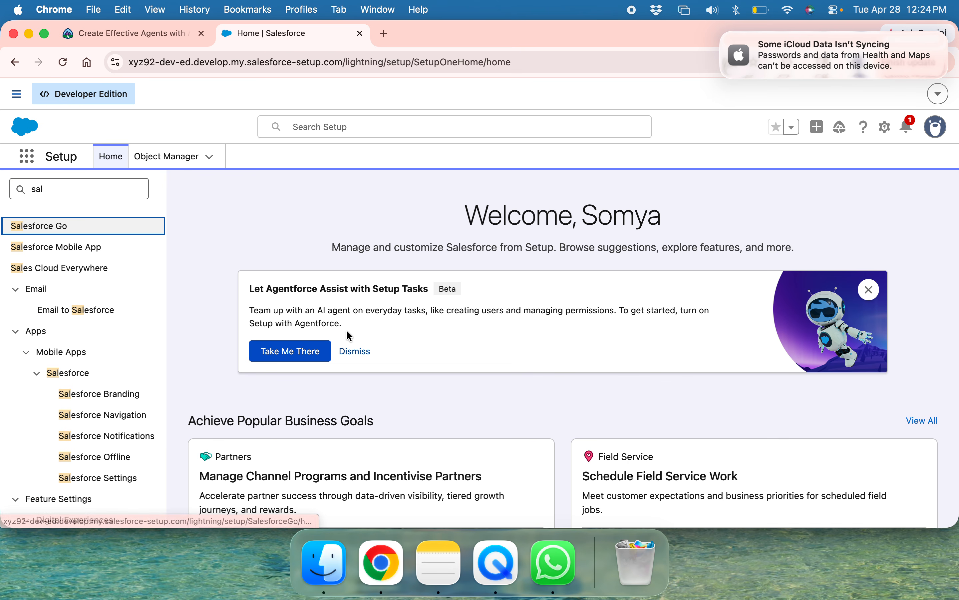
left_click(55, 229)
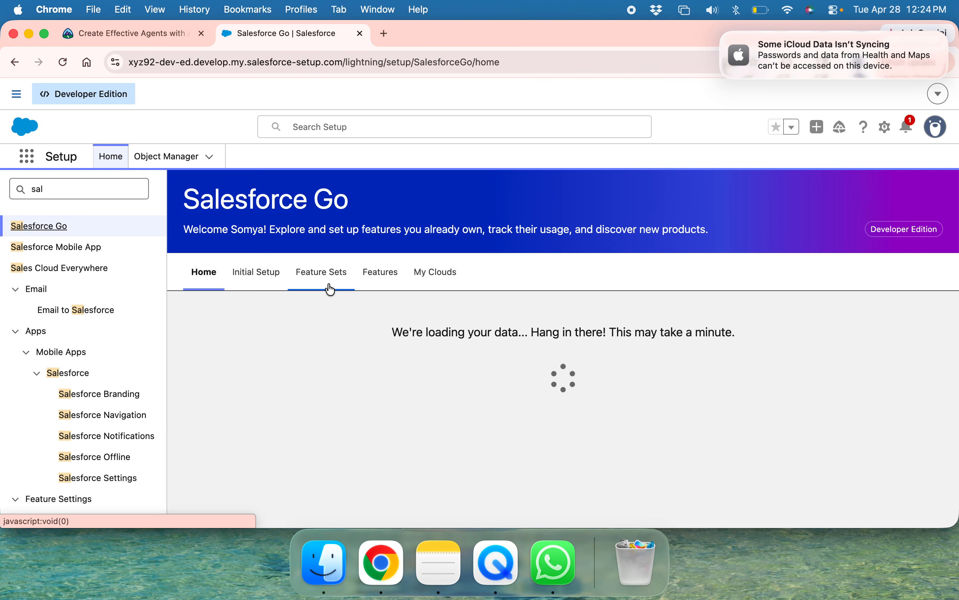
Check the Trailhead unit's instructions for enabling Agentforce Studio, then return to Salesforce Go.
left_click(117, 30)
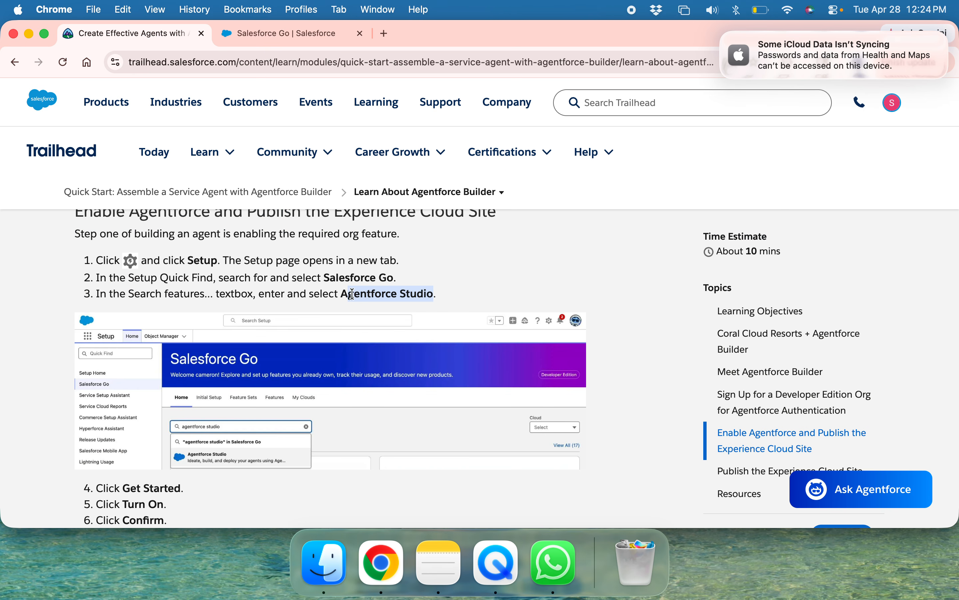
scroll(340, 294, "down", 3)
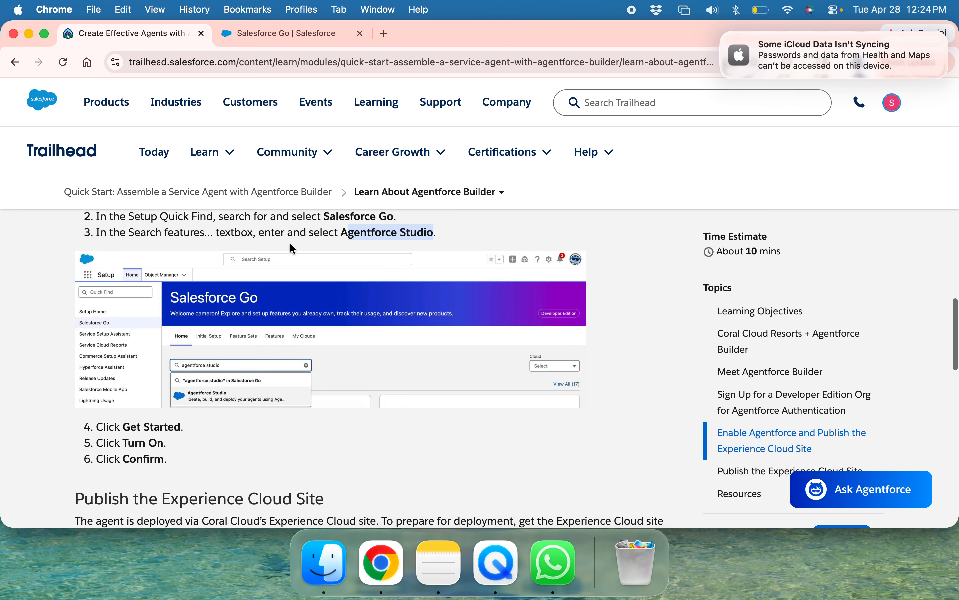
left_click(309, 41)
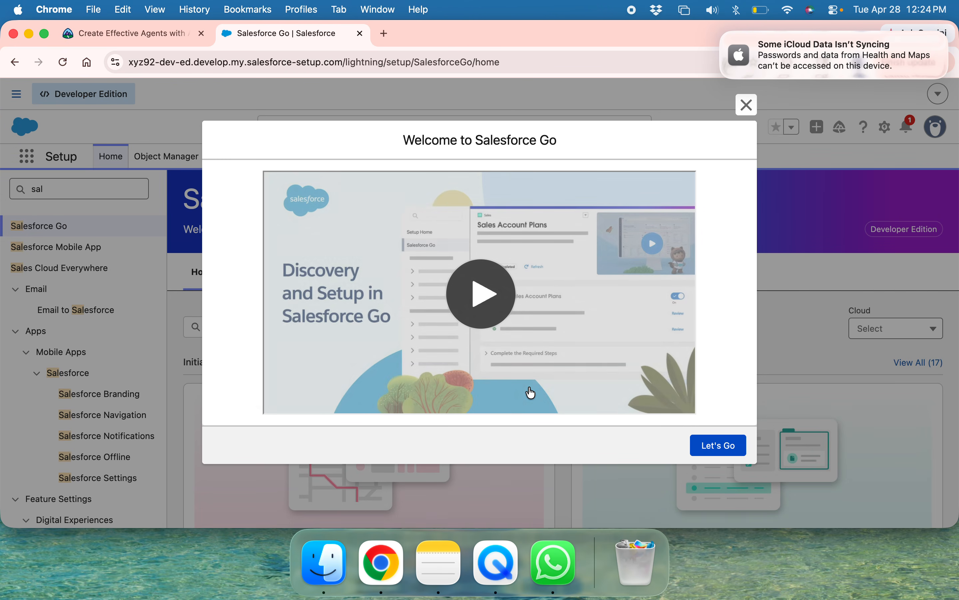
Dismiss the Salesforce Go welcome video, search its features for "agentforce s" and open Agentforce Studio.
left_click(747, 105)
left_click(240, 327)
type("a")
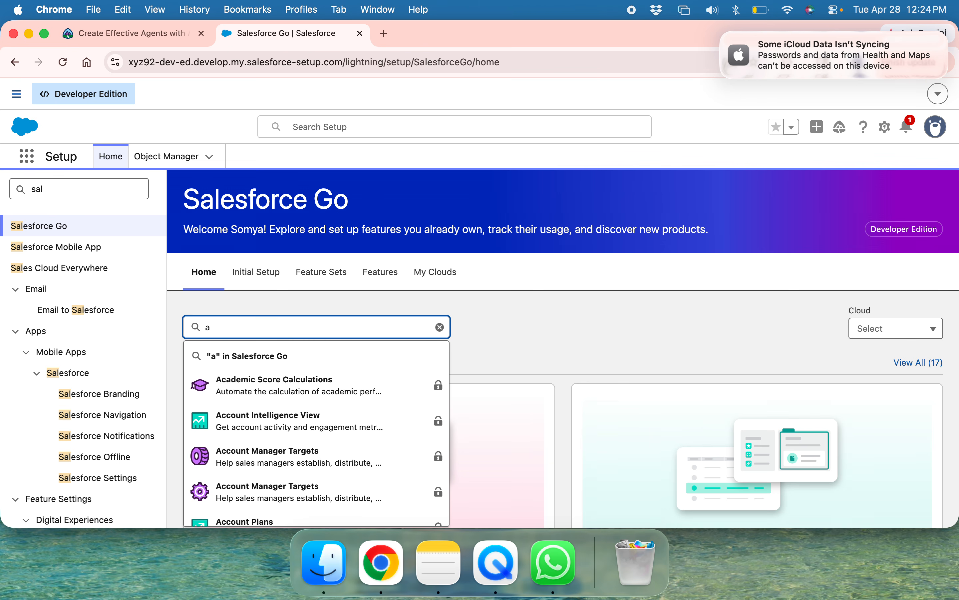
type("gent")
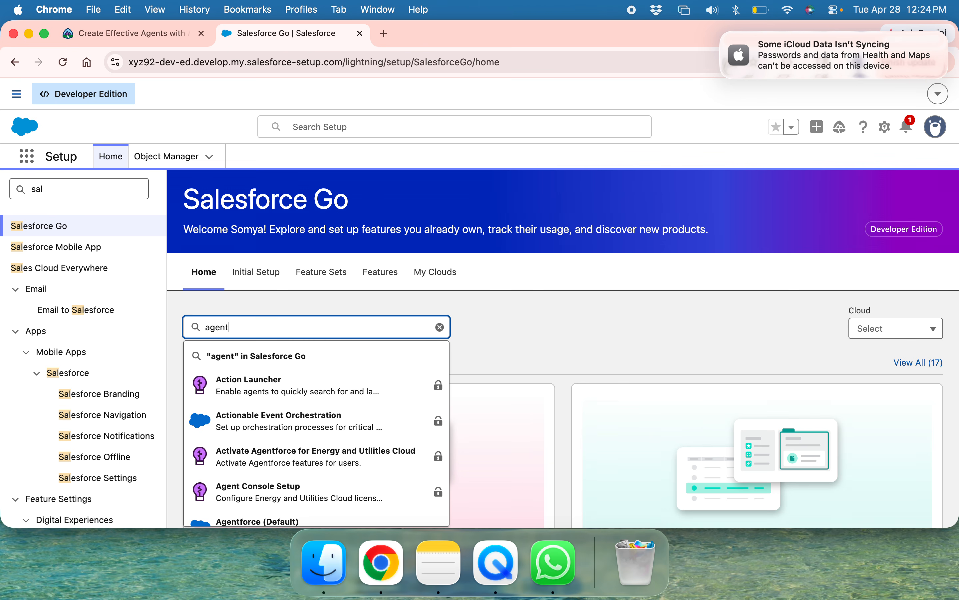
key("BackSpace")
type("f")
key("BackSpace")
type("tfo")
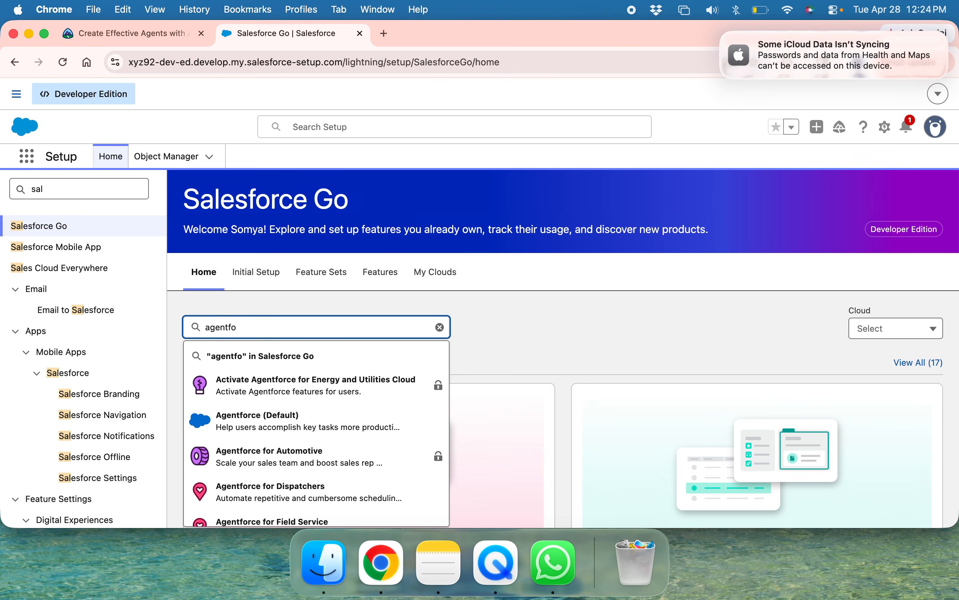
type("rce s")
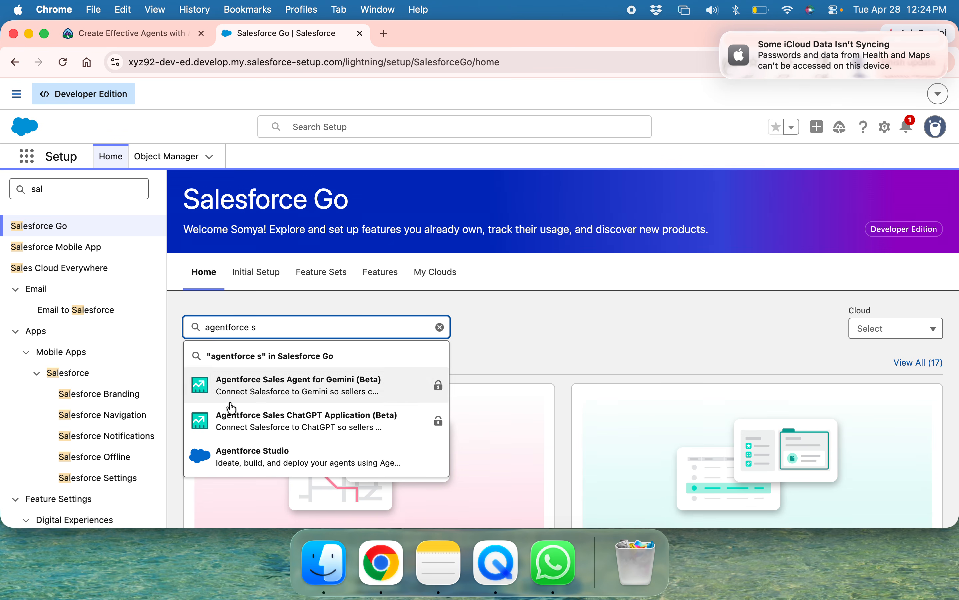
left_click(236, 456)
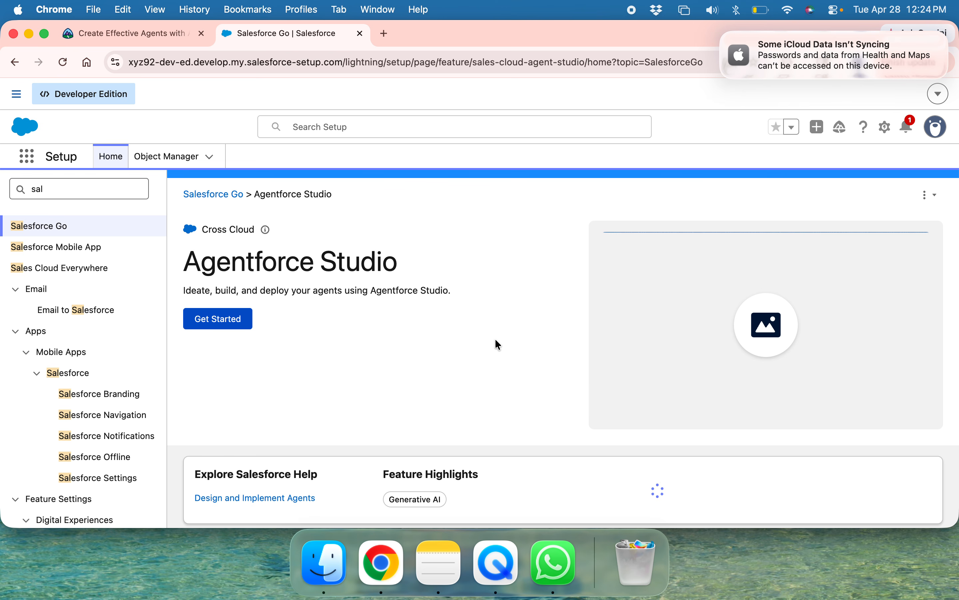
Get started with Agentforce Studio, turn it on and confirm the activation.
left_click(234, 323)
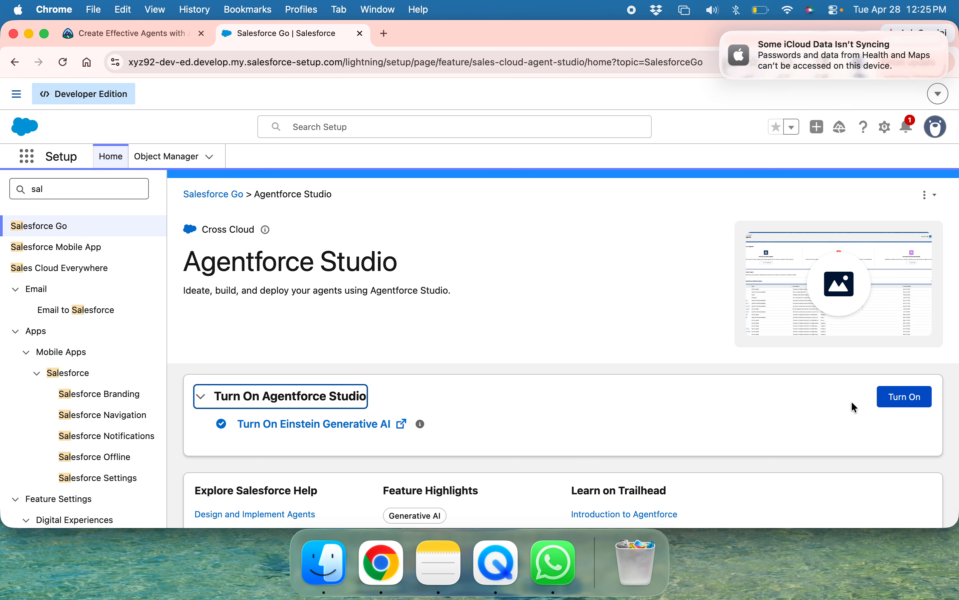
left_click(906, 397)
left_click(707, 355)
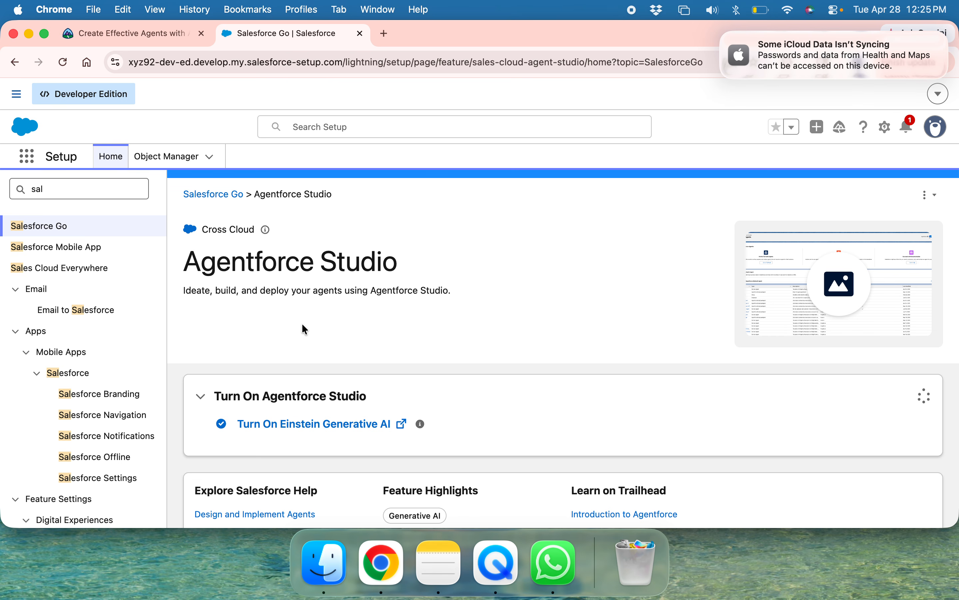
Check Agentforce Studio's activation status and read the Trailhead instructions on finding All Sites for publishing the Experience Cloud site.
left_click(121, 32)
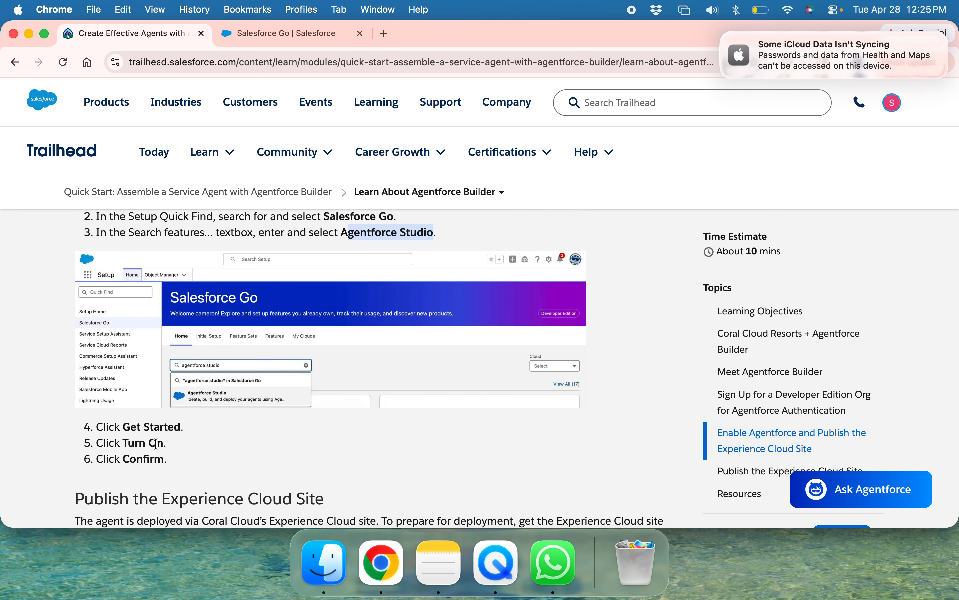
scroll(157, 427, "down", 5)
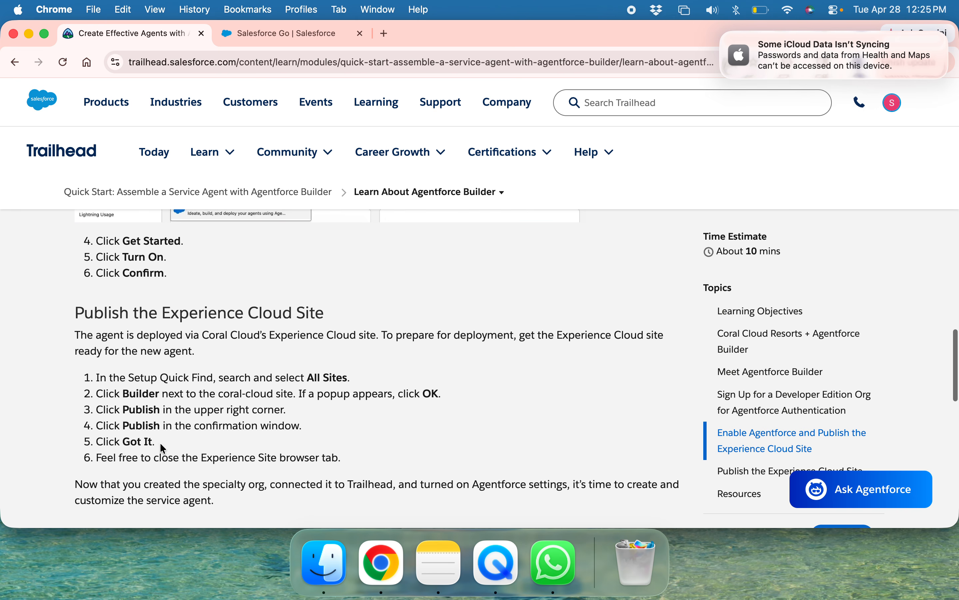
left_click_drag(150, 312, 343, 316)
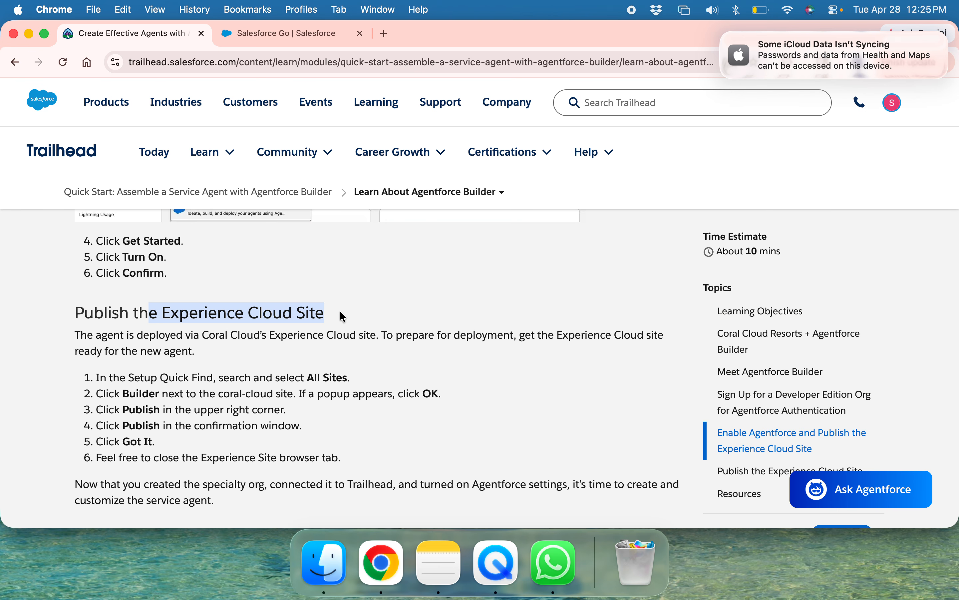
left_click(297, 32)
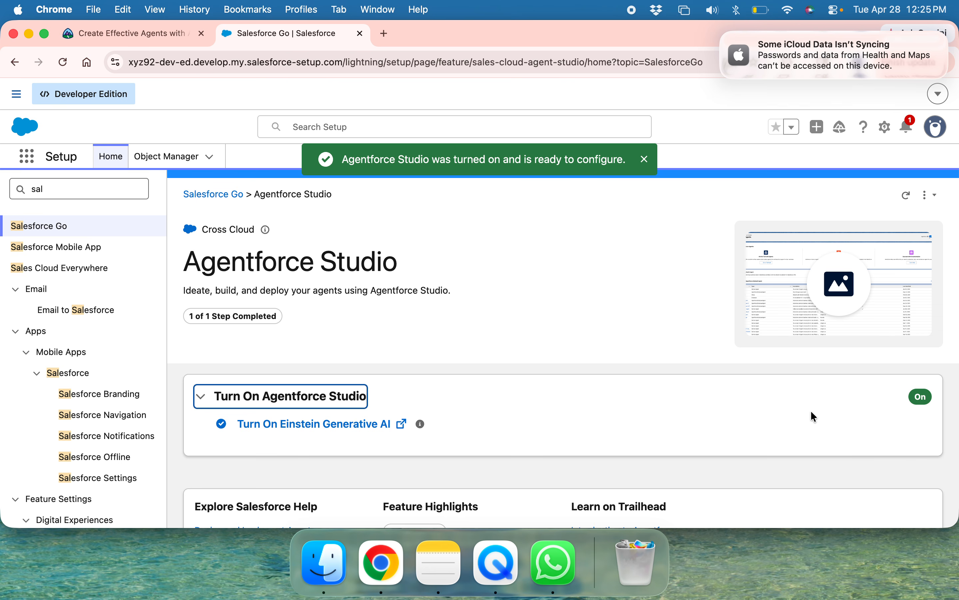
left_click(152, 38)
scroll(184, 355, "down", 3)
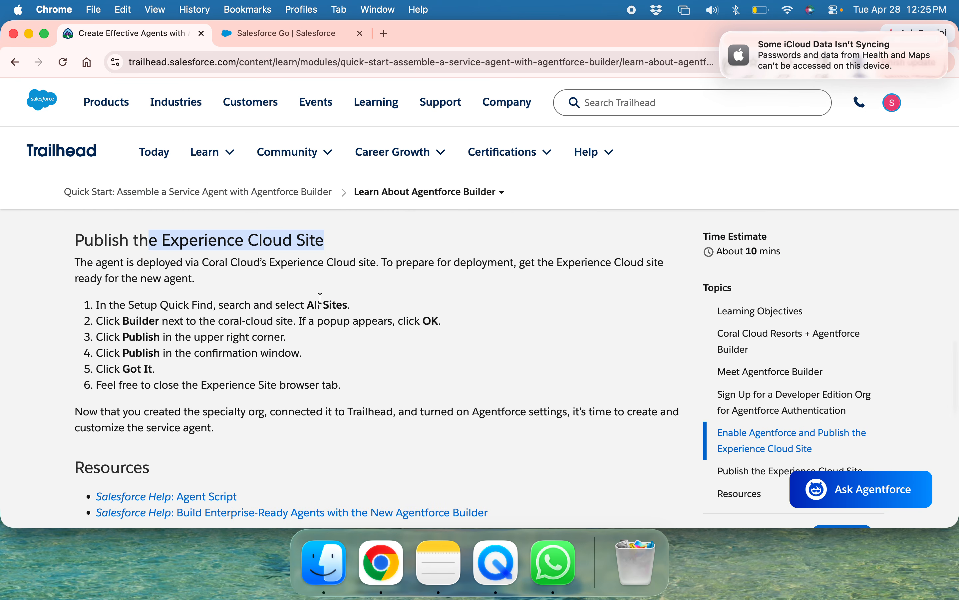
left_click(309, 304)
left_click_drag(309, 305, 351, 305)
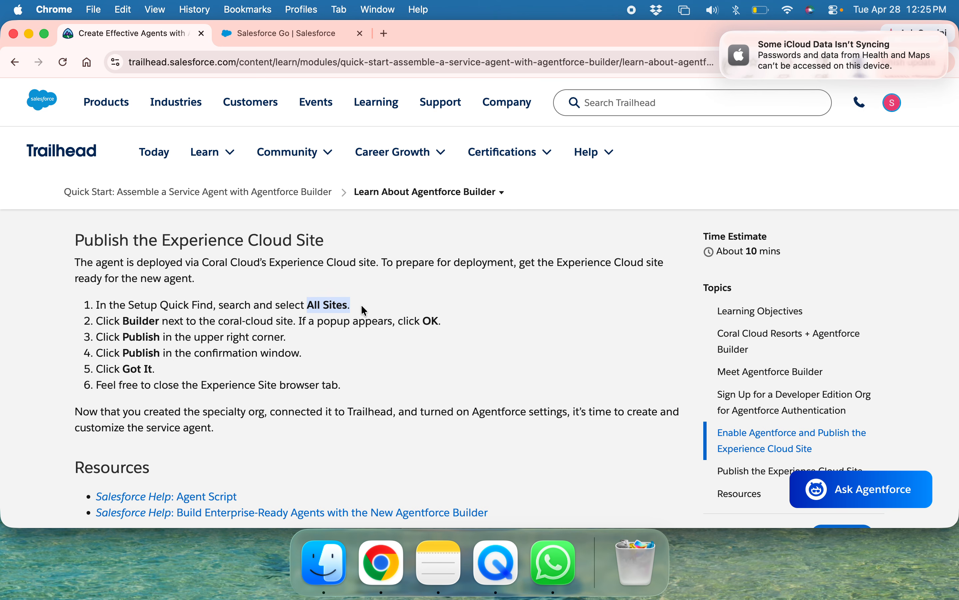
In the org's Setup, replace the Quick Find search with "all site" and open All Sites.
left_click(268, 33)
left_click_drag(50, 189, 23, 189)
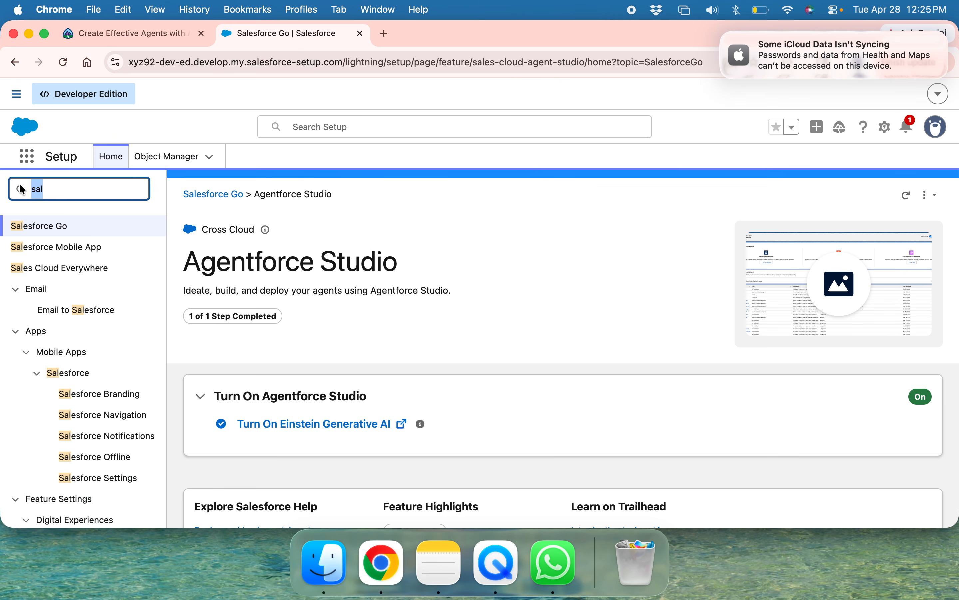
type("all site")
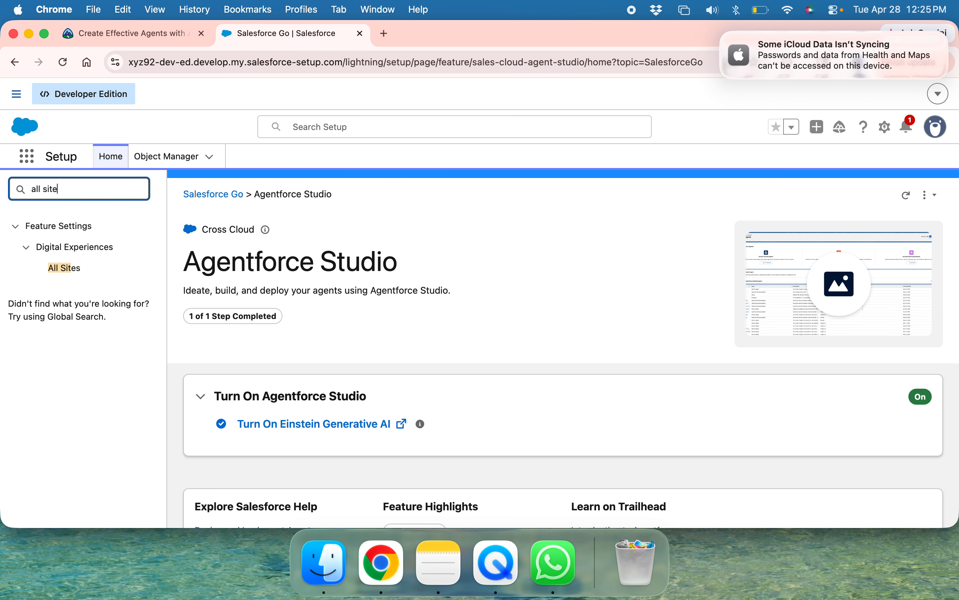
left_click(66, 270)
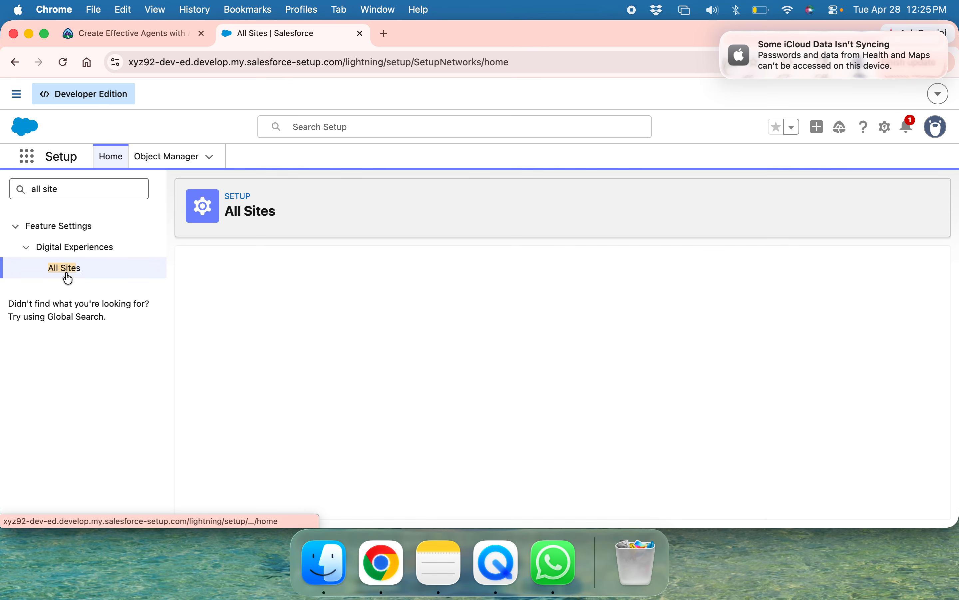
Review the Trailhead instructions for opening the coral-cloud site's Builder and publishing the site.
left_click(115, 34)
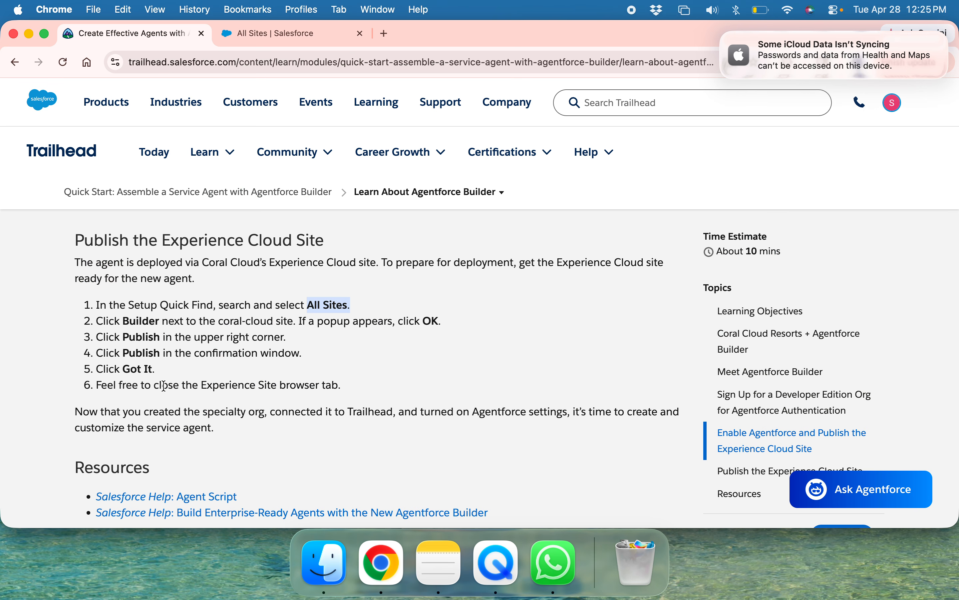
scroll(164, 386, "down", 3)
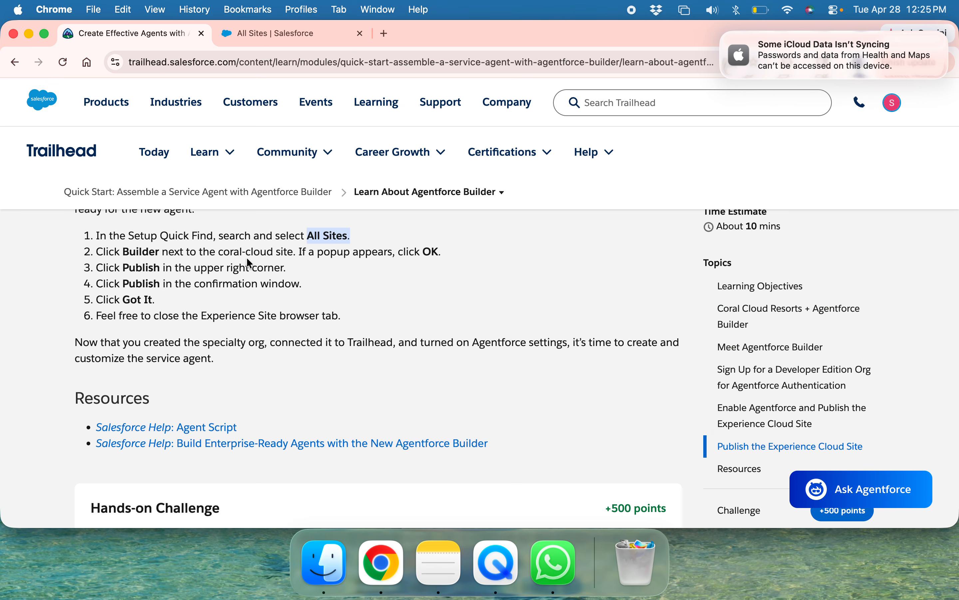
left_click_drag(303, 252, 432, 252)
left_click_drag(123, 268, 178, 269)
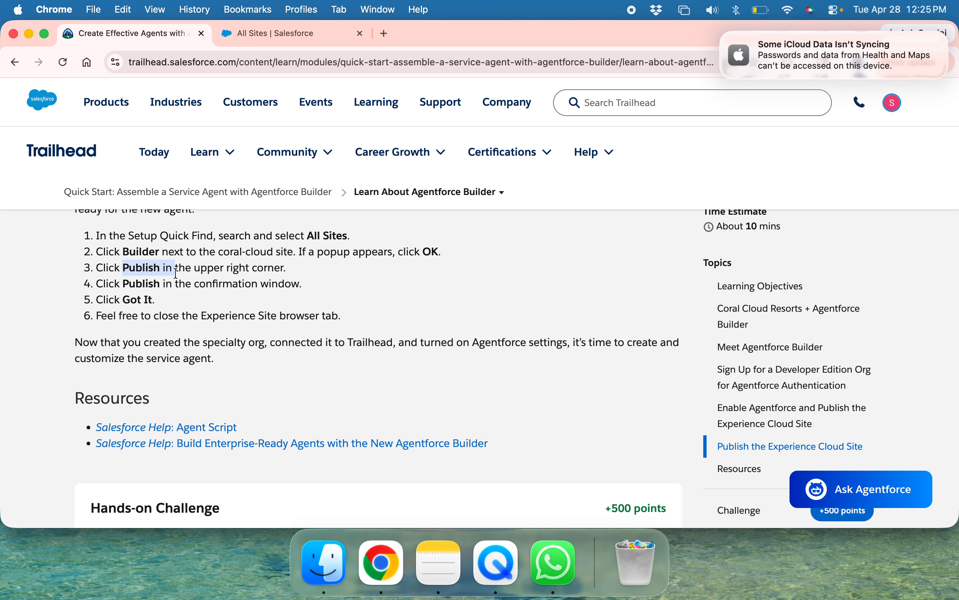
Open the coral-cloud site in Experience Builder and place its browser tab ahead of the All Sites tab.
left_click(317, 33)
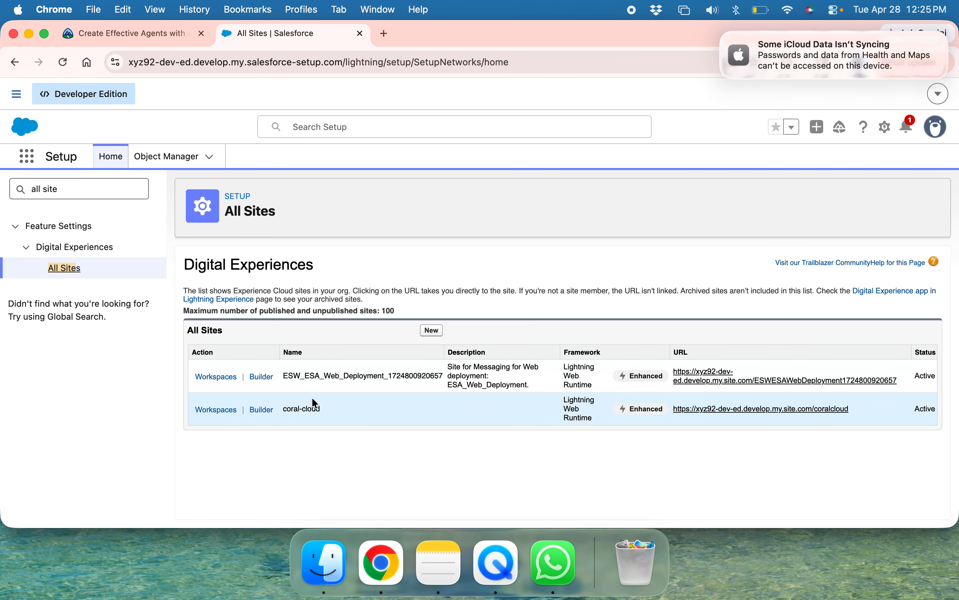
left_click(259, 410)
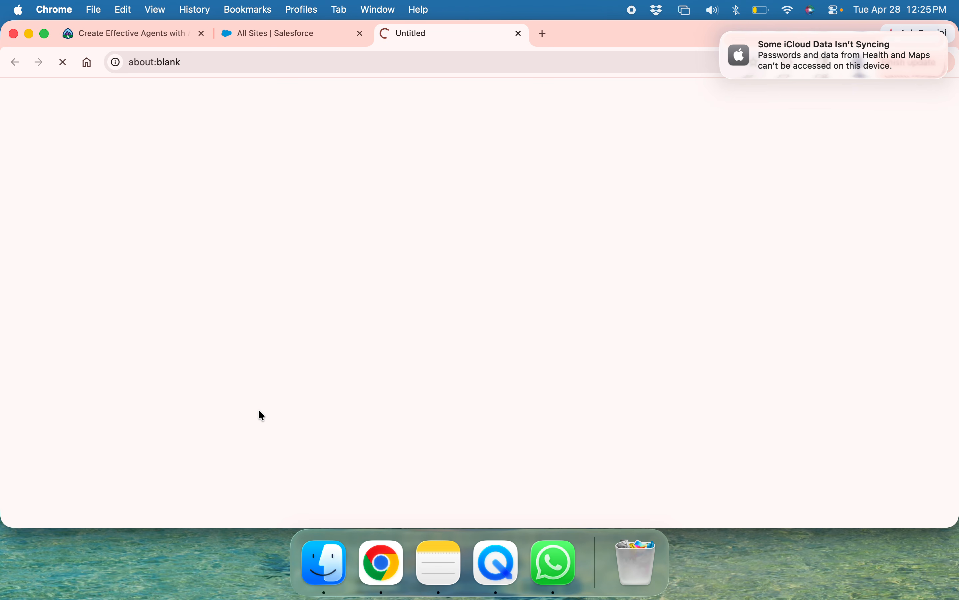
left_click_drag(279, 32, 368, 39)
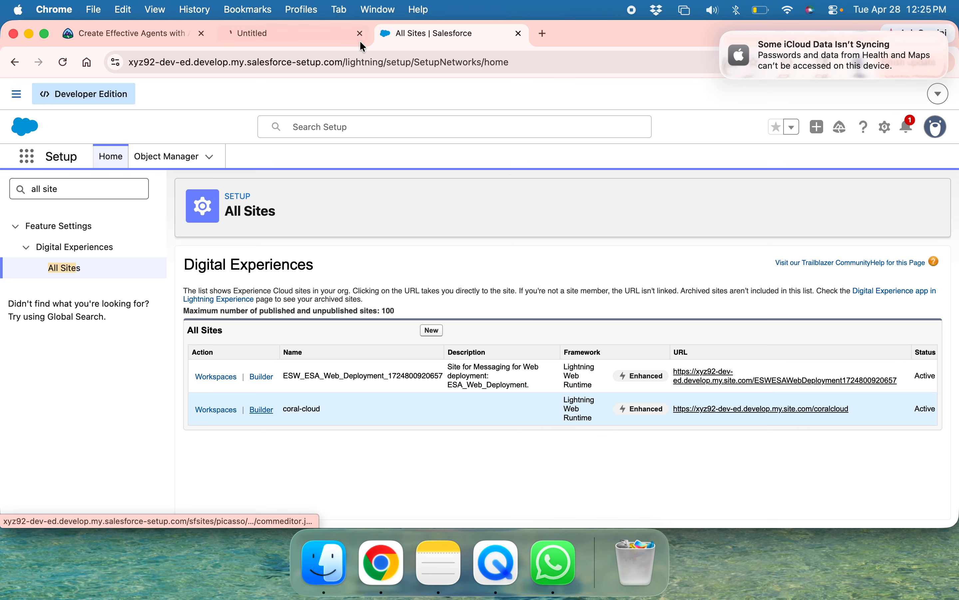
left_click(280, 35)
Review the remaining Trailhead publishing instructions, including the Got It confirmation, while Experience Builder loads.
left_click(128, 35)
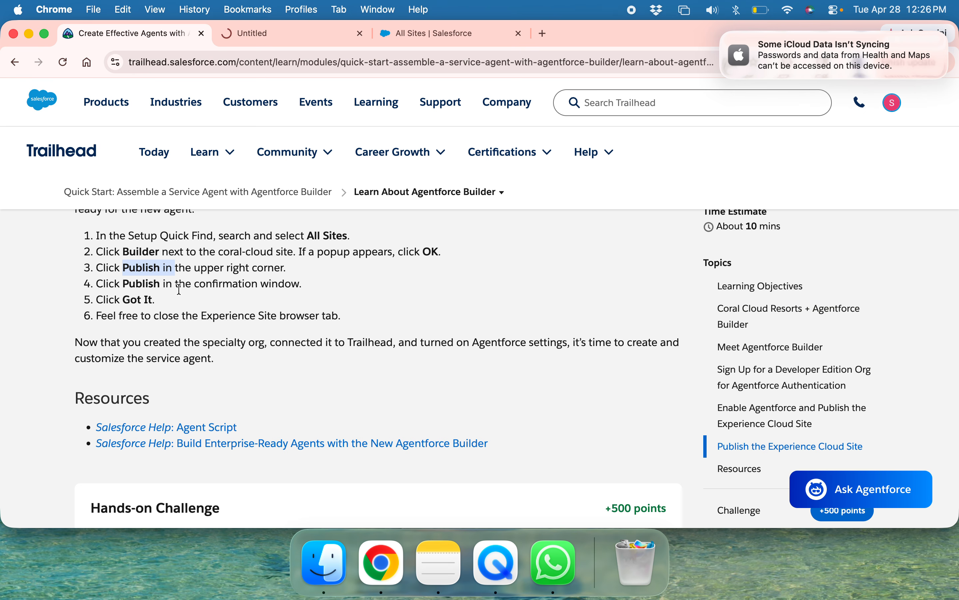
left_click_drag(152, 302, 121, 301)
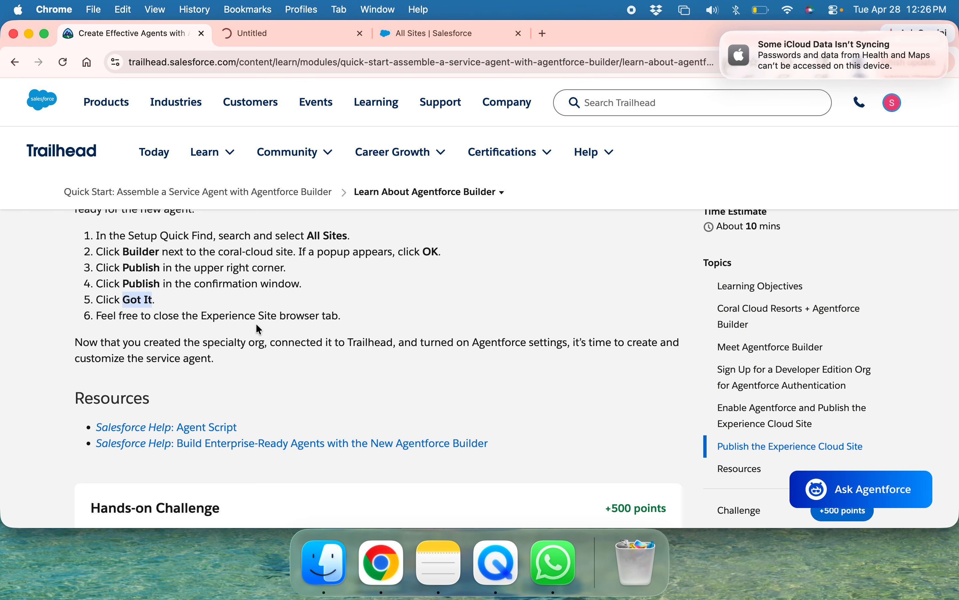
left_click(314, 33)
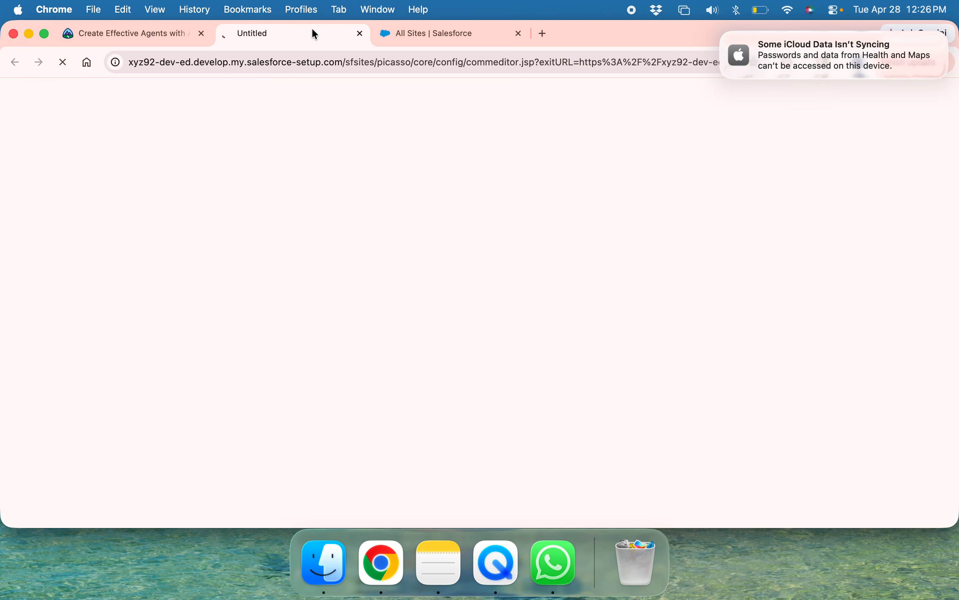
left_click(147, 33)
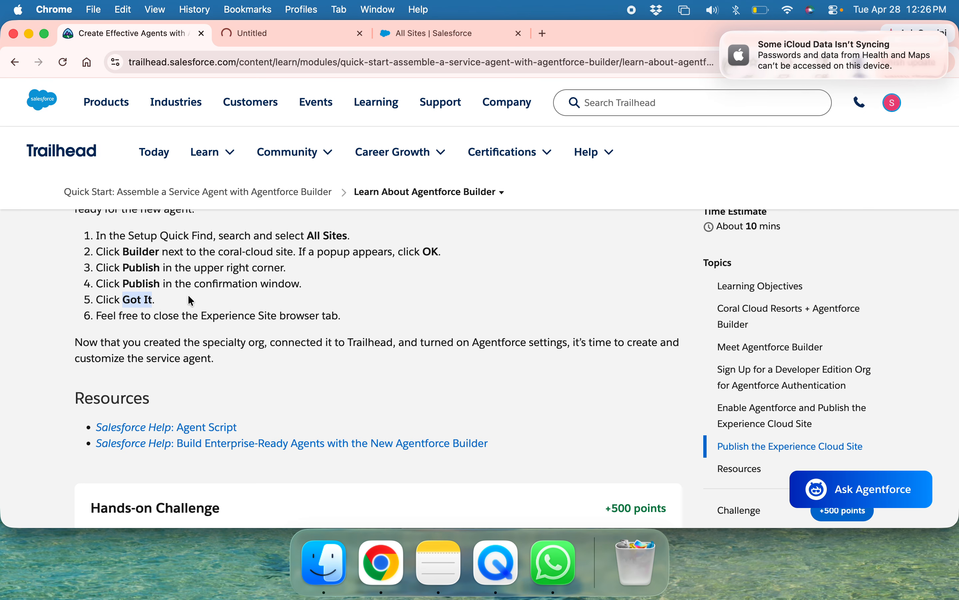
scroll(190, 304, "down", 1)
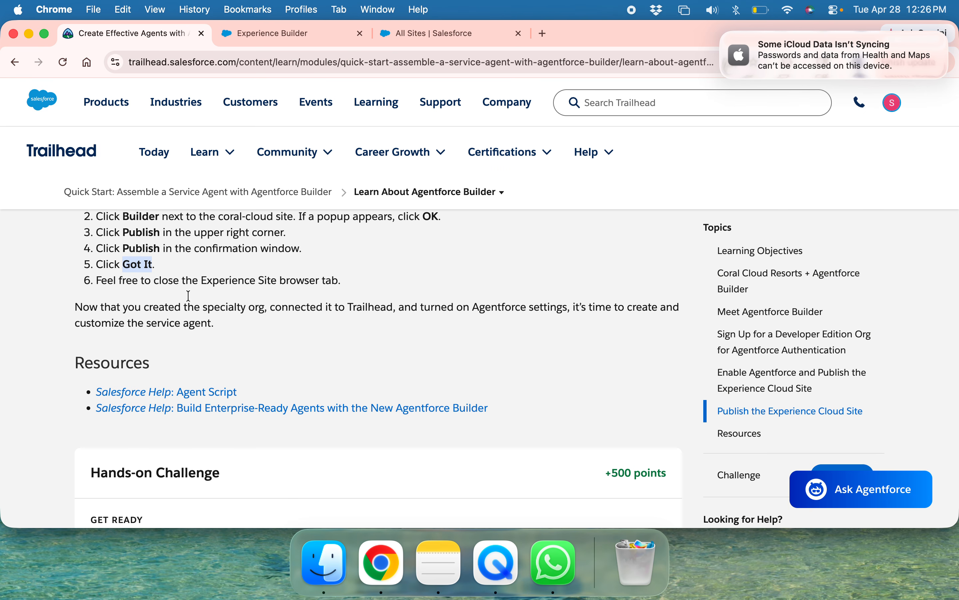
In Experience Builder, dismiss the What's New in Spring '26 notice and publish the coral-cloud site without a description.
left_click(273, 42)
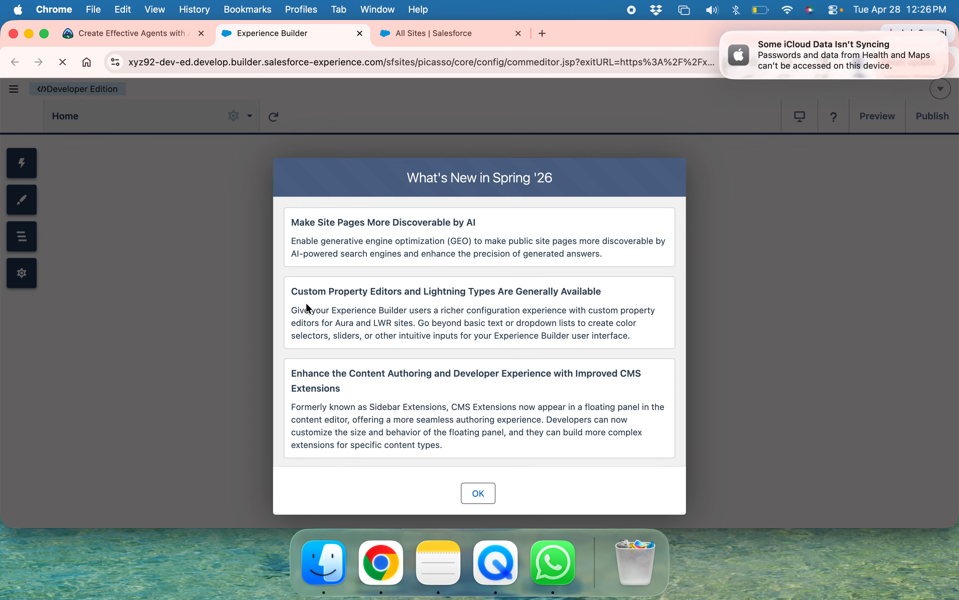
left_click(480, 493)
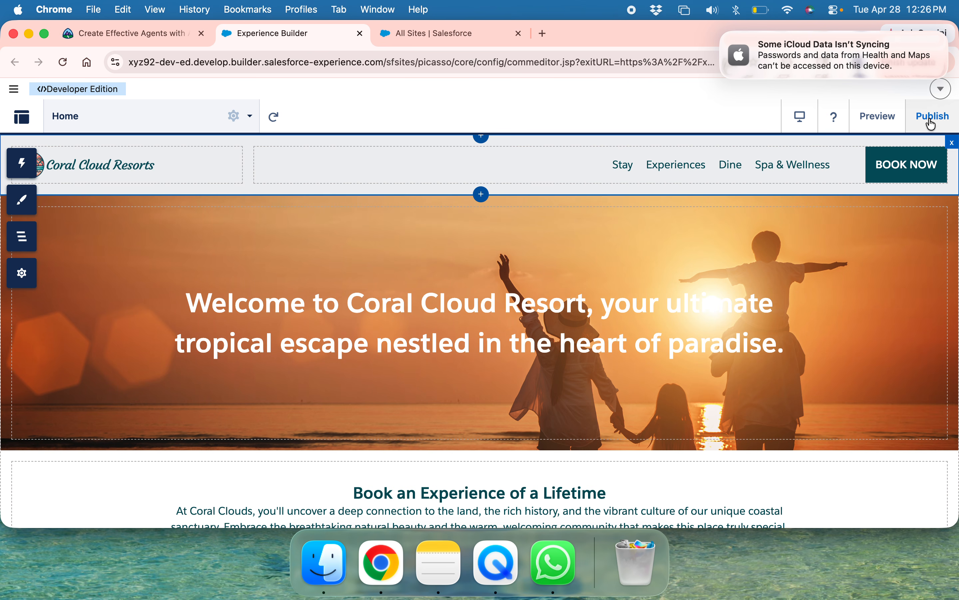
left_click(932, 119)
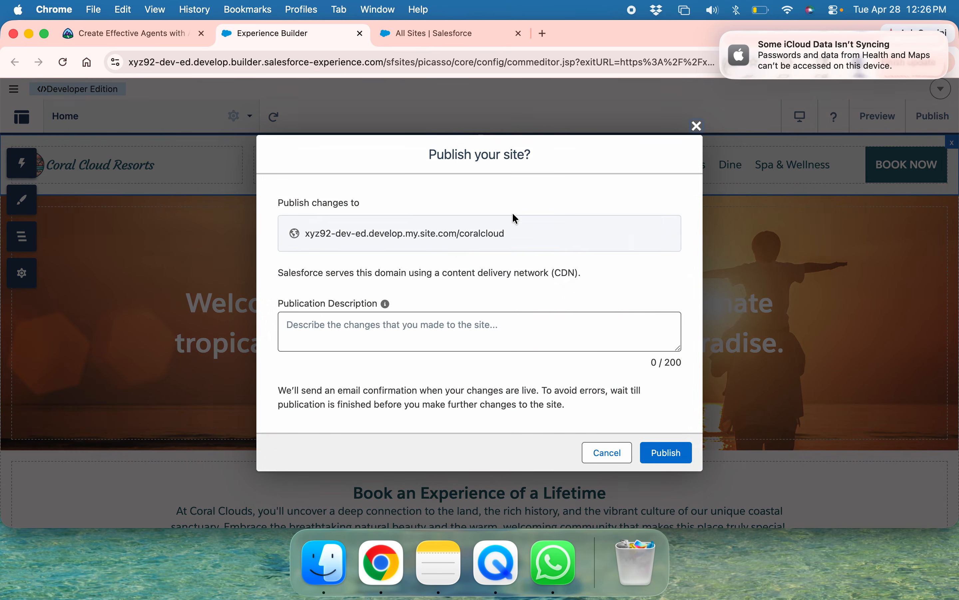
left_click(665, 453)
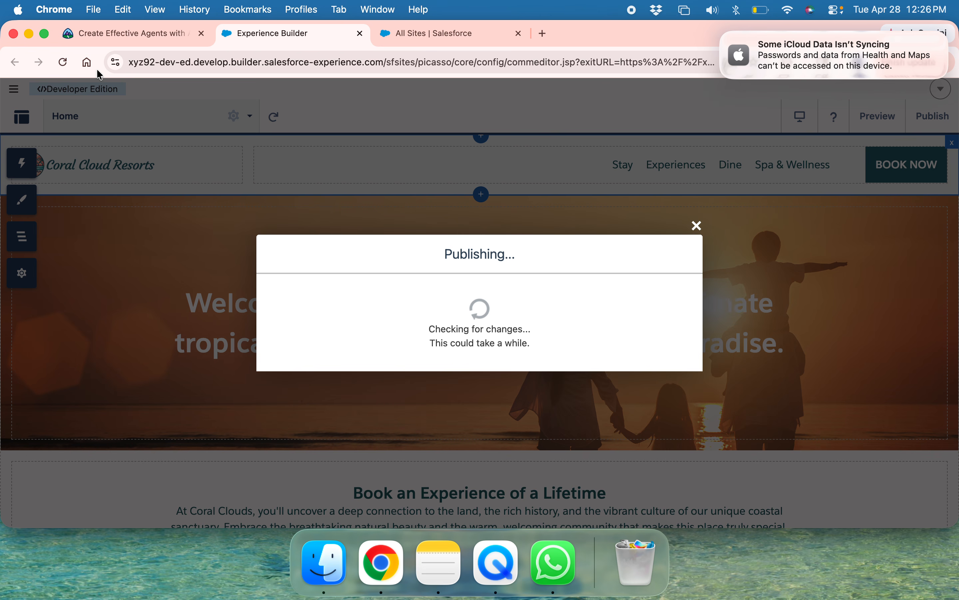
Return to the Trailhead unit and go to its Hands-on Challenge section.
left_click(126, 40)
scroll(197, 348, "down", 1)
scroll(196, 348, "down", 10)
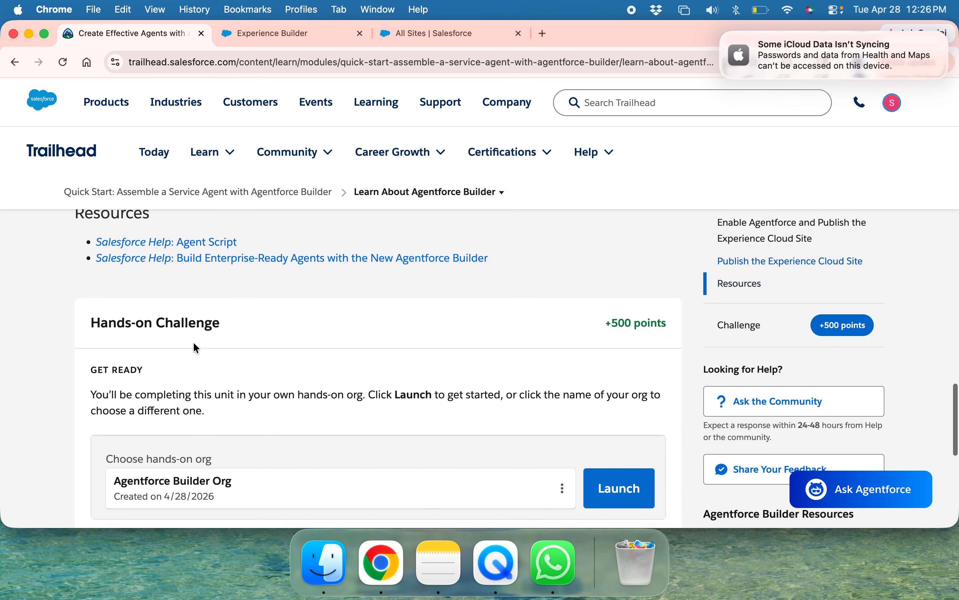
Check the coral-cloud site's publishing progress in Experience Builder and acknowledge the publishing confirmation.
left_click(230, 150)
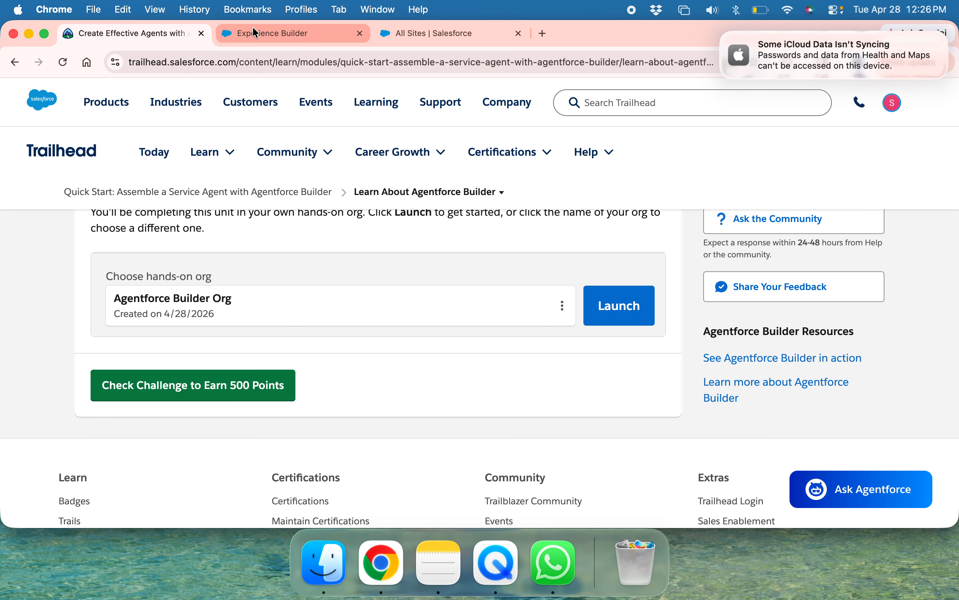
left_click(252, 32)
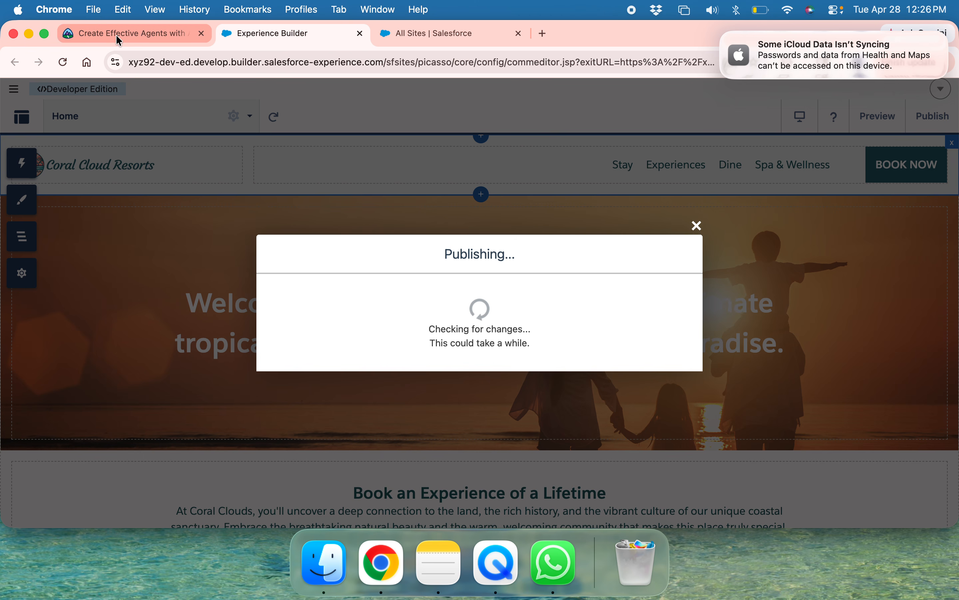
left_click(134, 31)
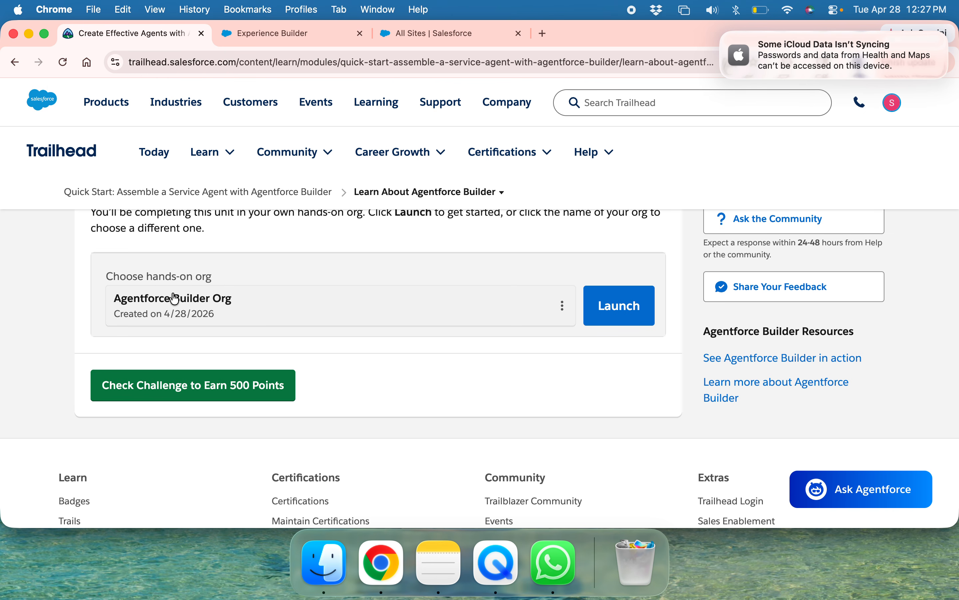
left_click(249, 31)
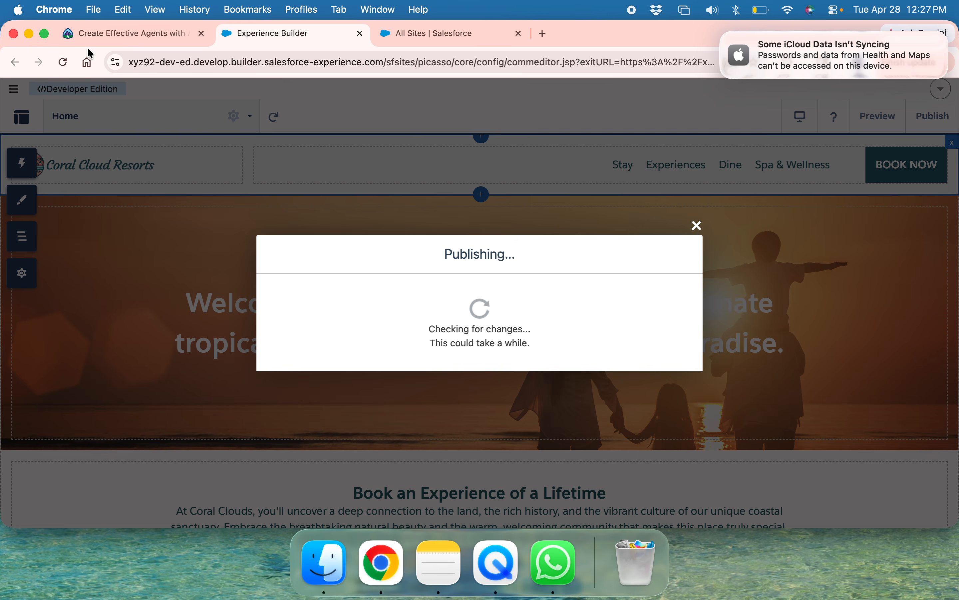
left_click(676, 378)
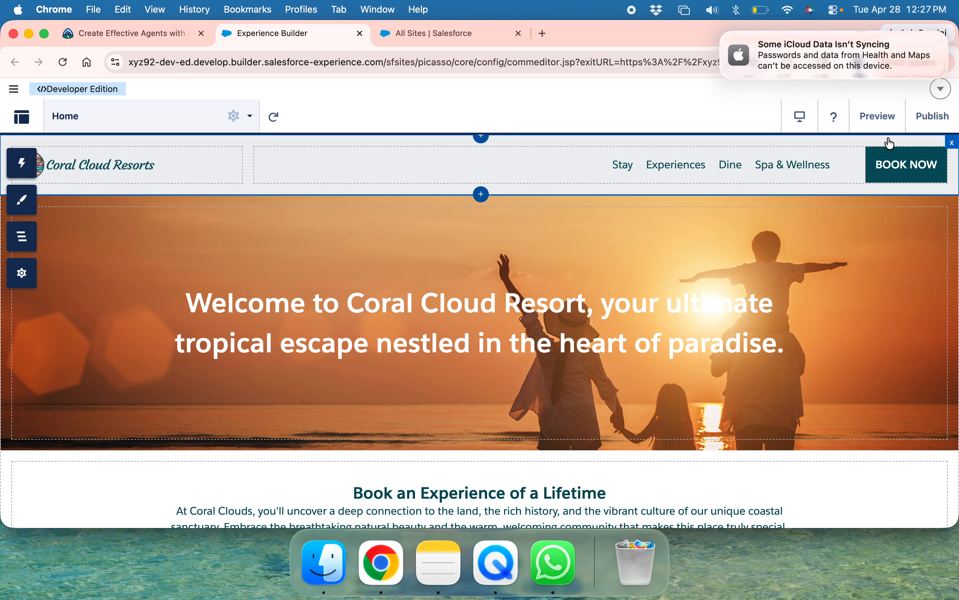
Submit the Trailhead unit's hands-on challenge for checking and proceed to the next unit, Build with Agentforce Builder.
left_click(119, 36)
left_click(315, 37)
left_click(149, 41)
left_click(203, 373)
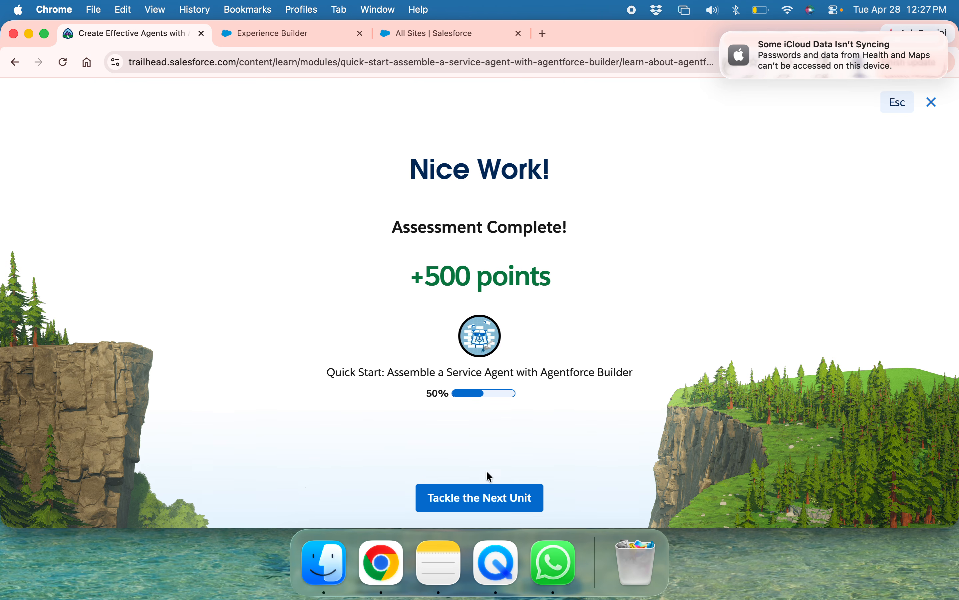
left_click(487, 501)
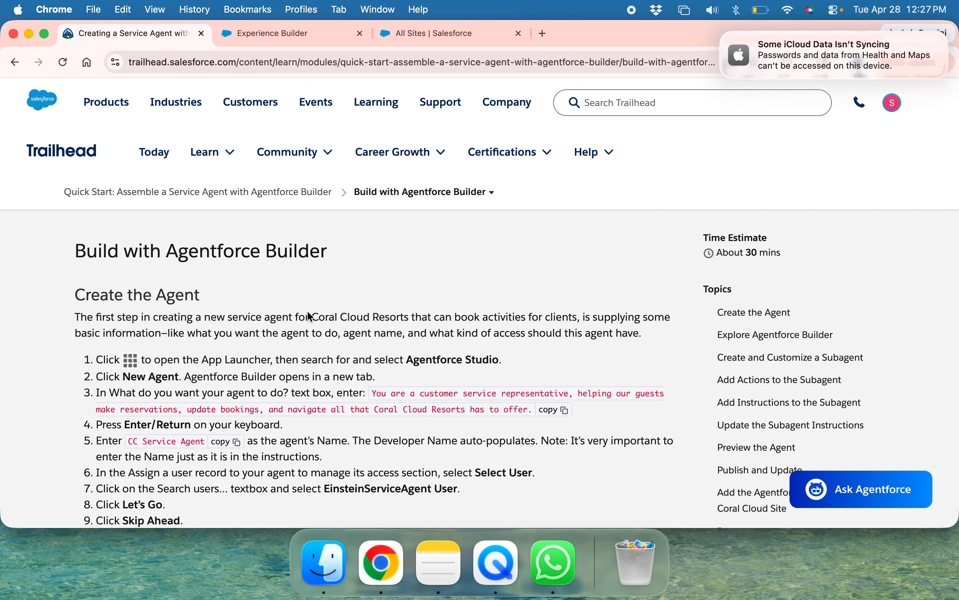
Review the Create the Agent instructions in the Trailhead unit and close the Experience Builder browser tab.
scroll(307, 311, "down", 2)
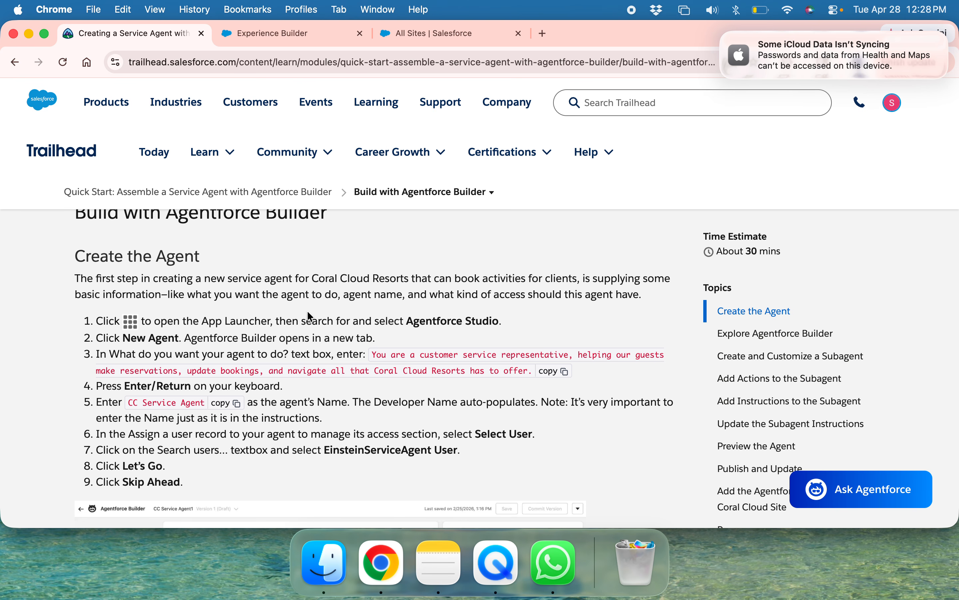
scroll(309, 315, "down", 1)
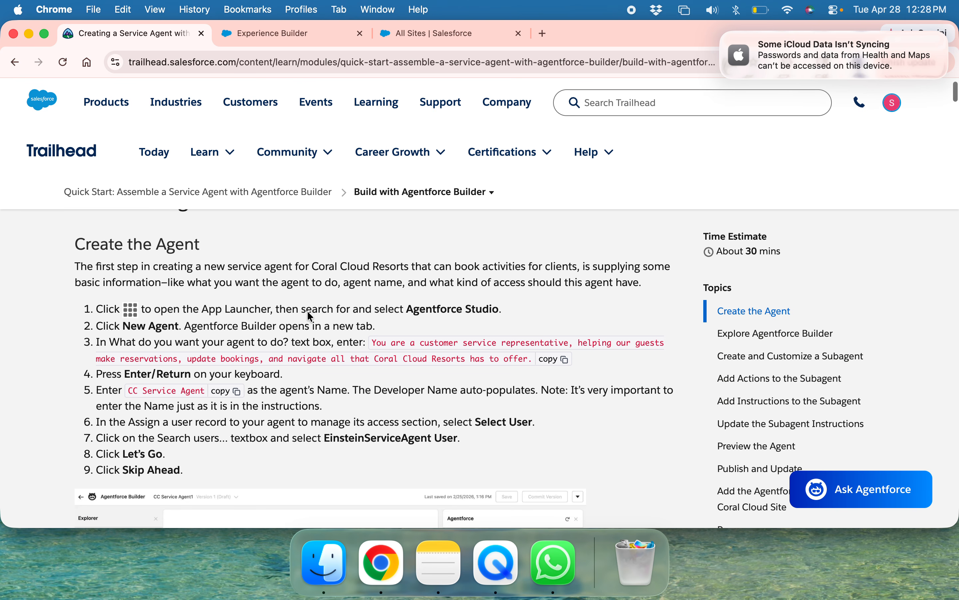
left_click_drag(76, 246, 194, 246)
scroll(192, 245, "up", 3)
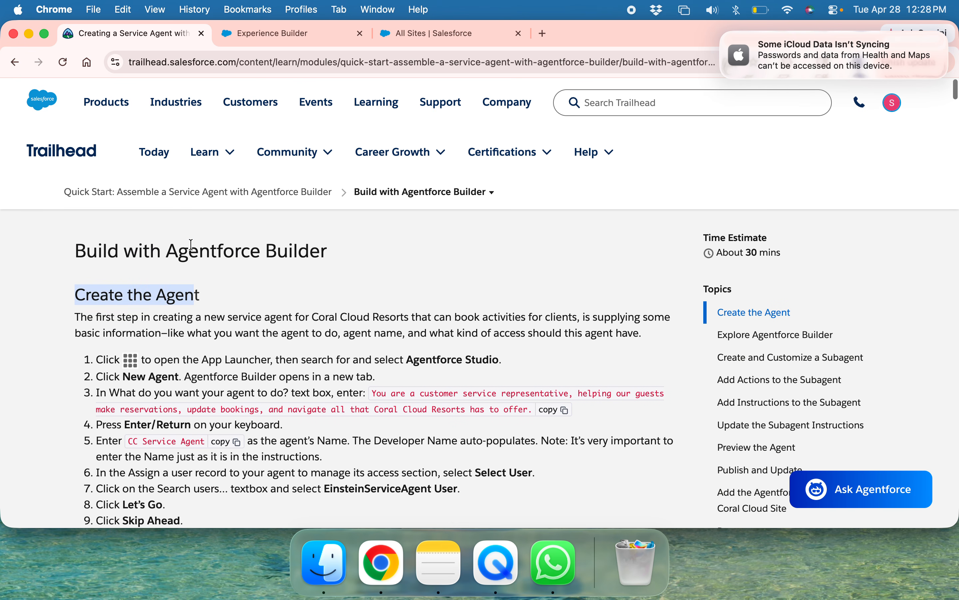
scroll(192, 245, "down", 5)
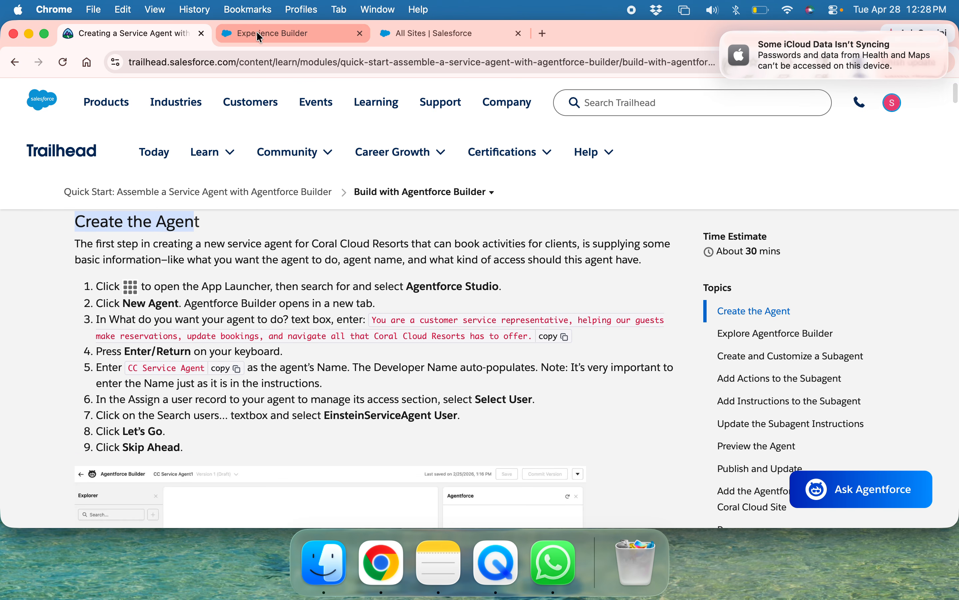
left_click(275, 34)
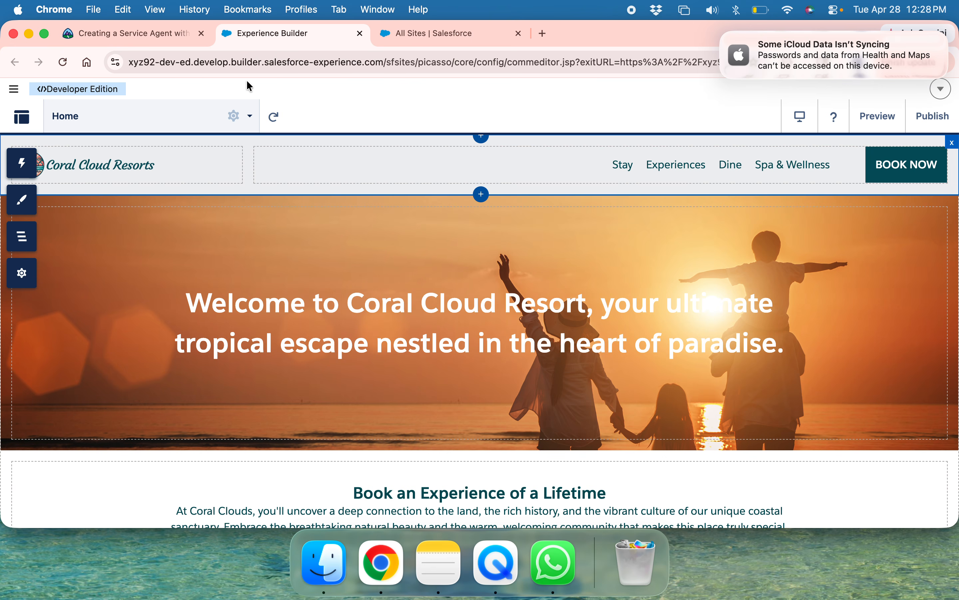
left_click(359, 33)
In the Salesforce org, search the available apps for "agent" and open Agentforce Studio.
left_click(27, 156)
left_click(159, 28)
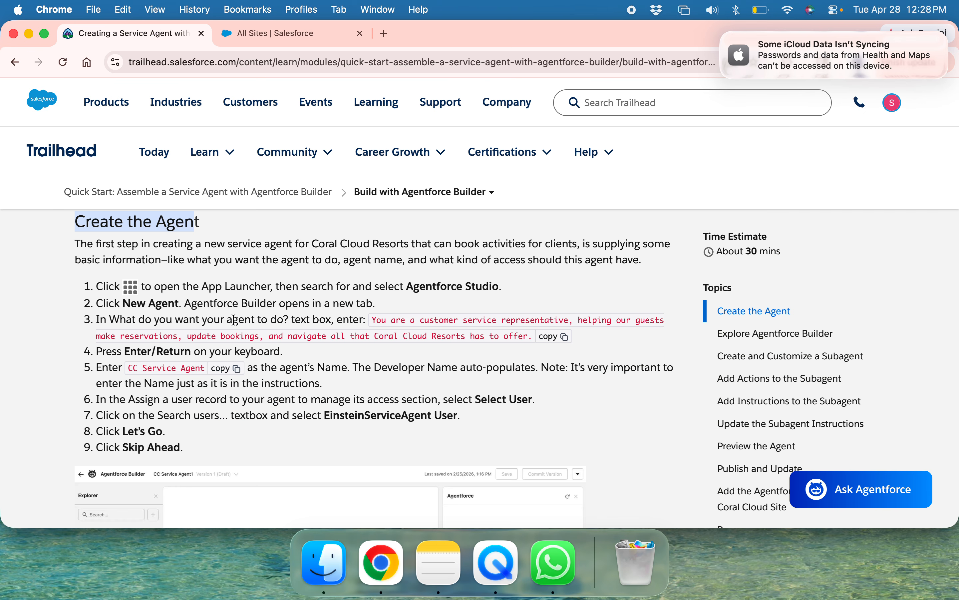
left_click(278, 35)
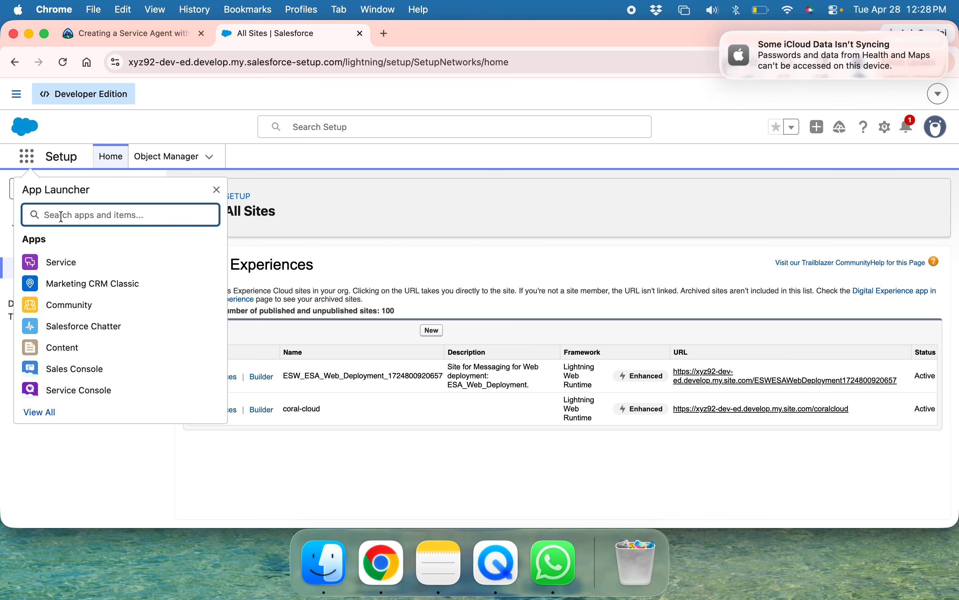
type("aen")
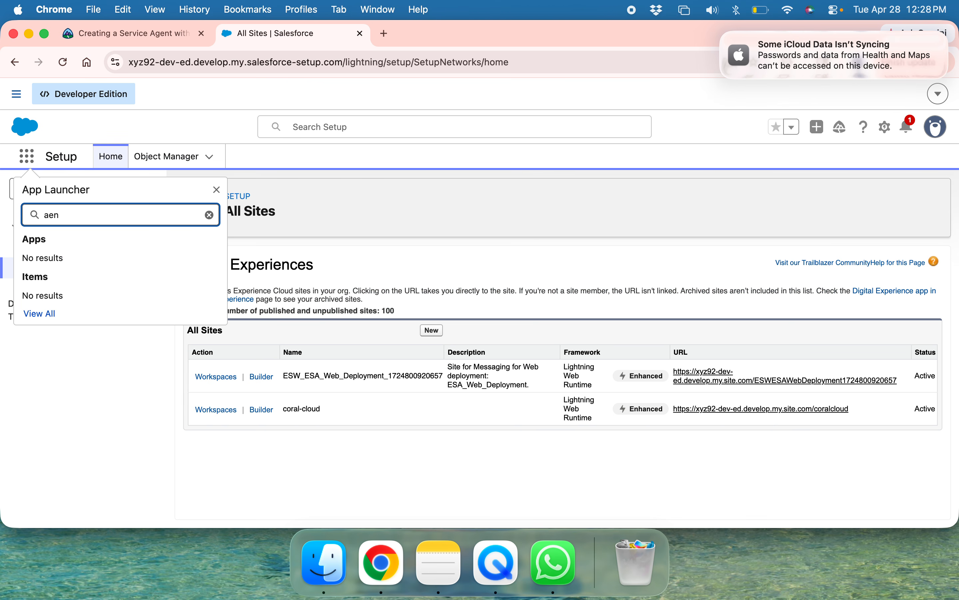
key("BackSpace")
key("BackSpace")
type("gent")
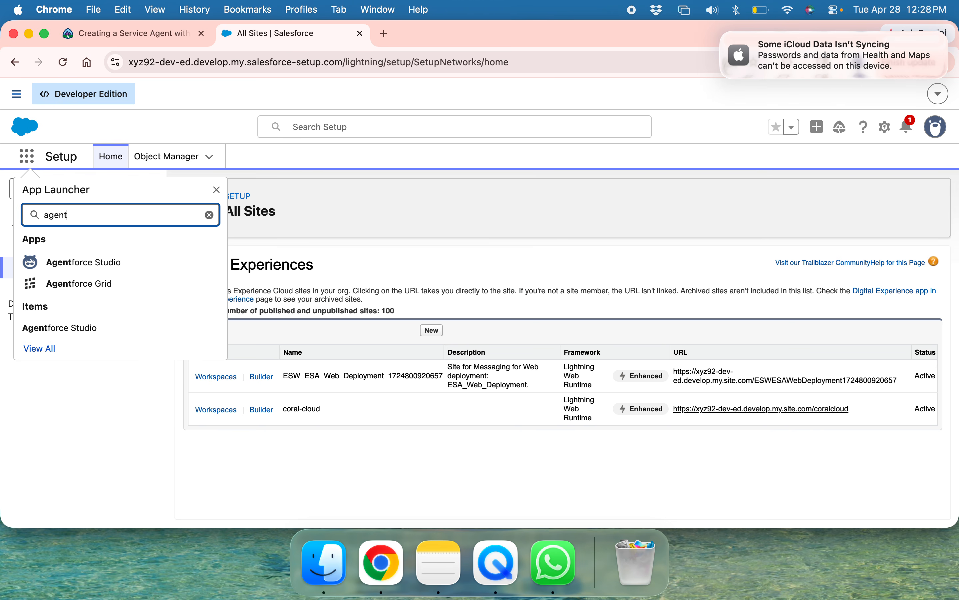
left_click(82, 267)
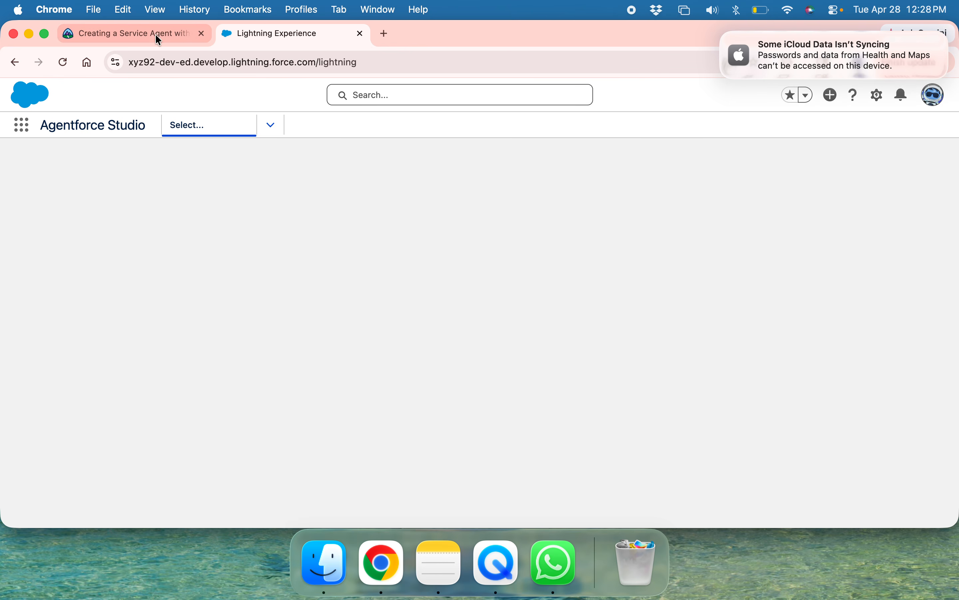
Copy the agent purpose text from the Trailhead unit, dismiss the Go Mobile notice in Agentforce Studio and start a new agent.
left_click(154, 35)
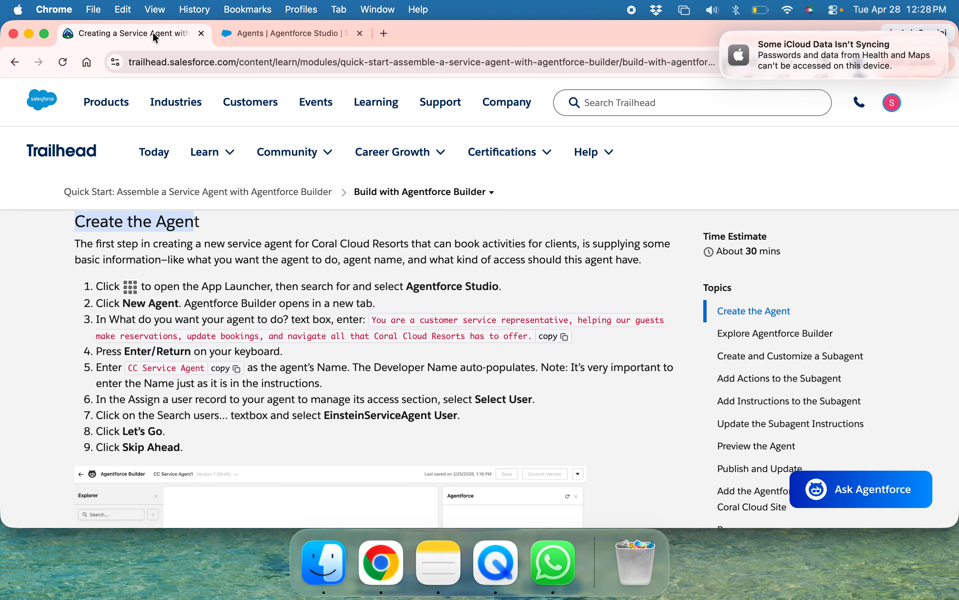
mouse_move(299, 158)
left_click(553, 336)
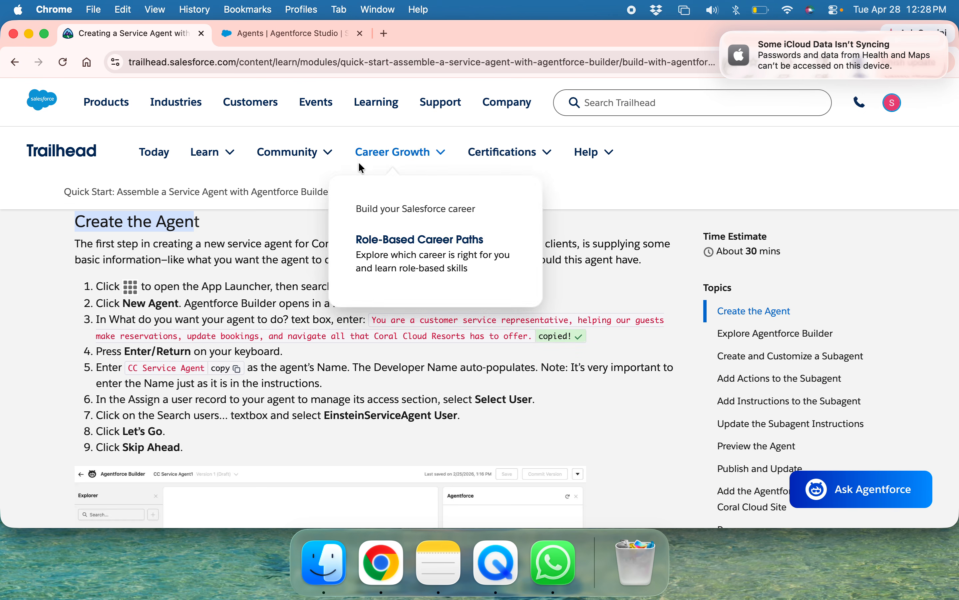
left_click(273, 44)
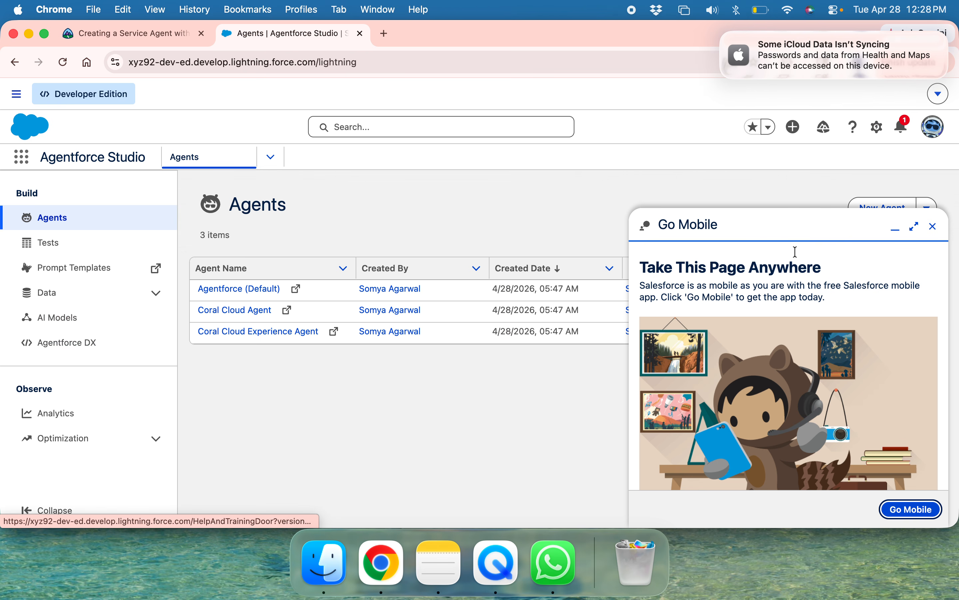
left_click(934, 230)
left_click(871, 206)
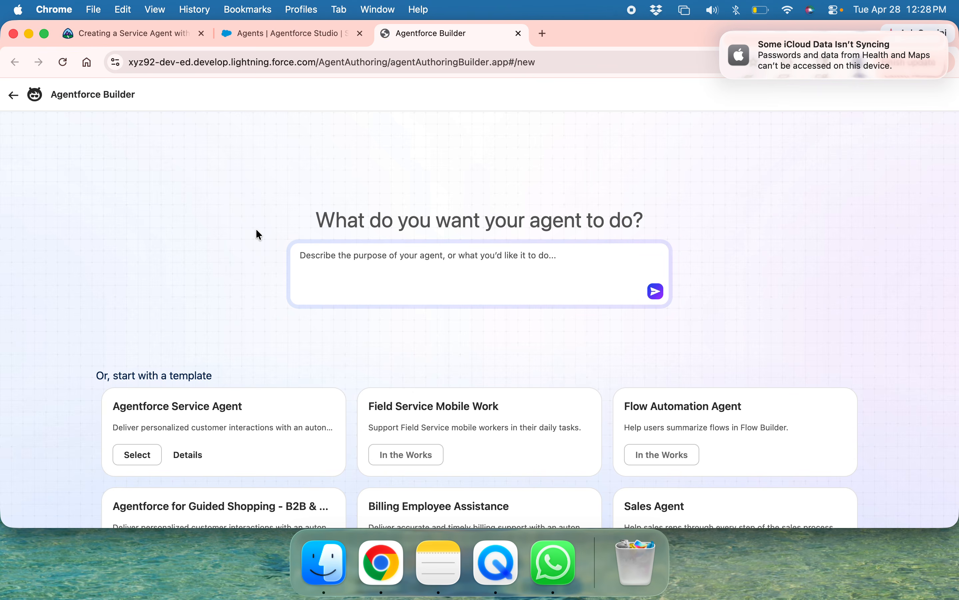
Enter the copied Coral Cloud Resorts customer service representative text as what the agent should do and submit it.
left_click(326, 272)
key("super+v")
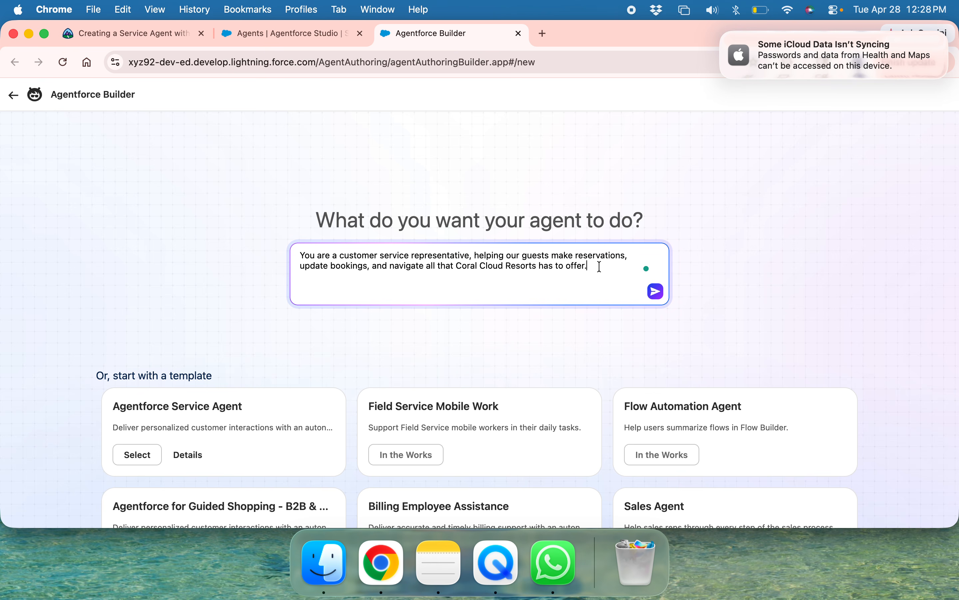
left_click_drag(600, 267, 300, 252)
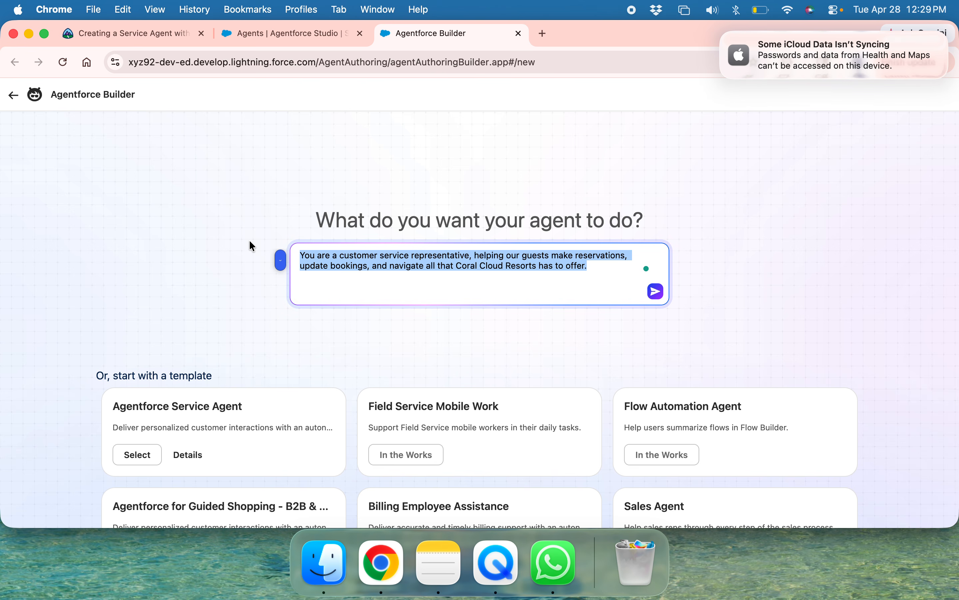
scroll(308, 352, "down", 1)
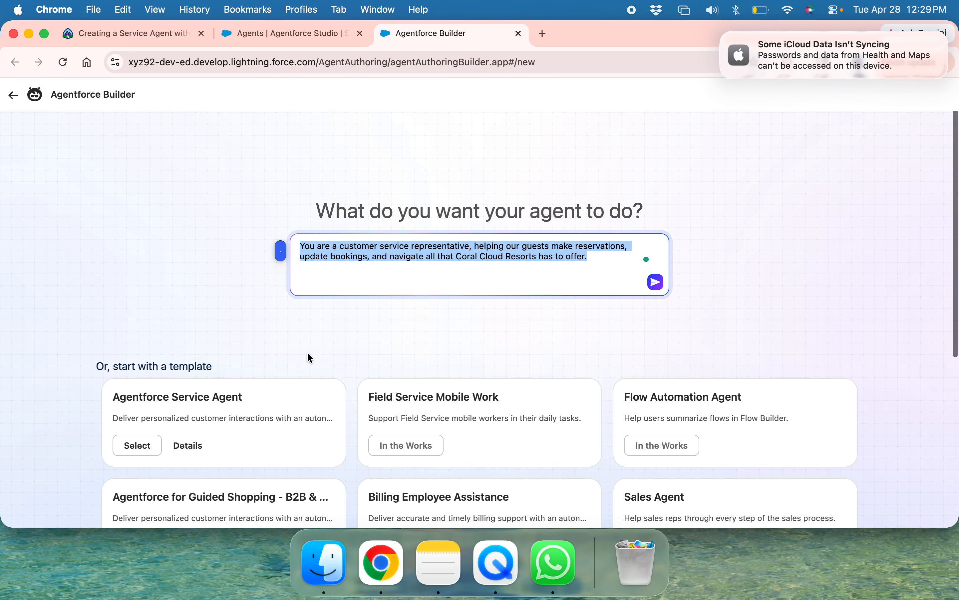
left_click(657, 283)
Place the Agentforce Studio Agents browser tab after the Agentforce Builder tab.
left_click(137, 35)
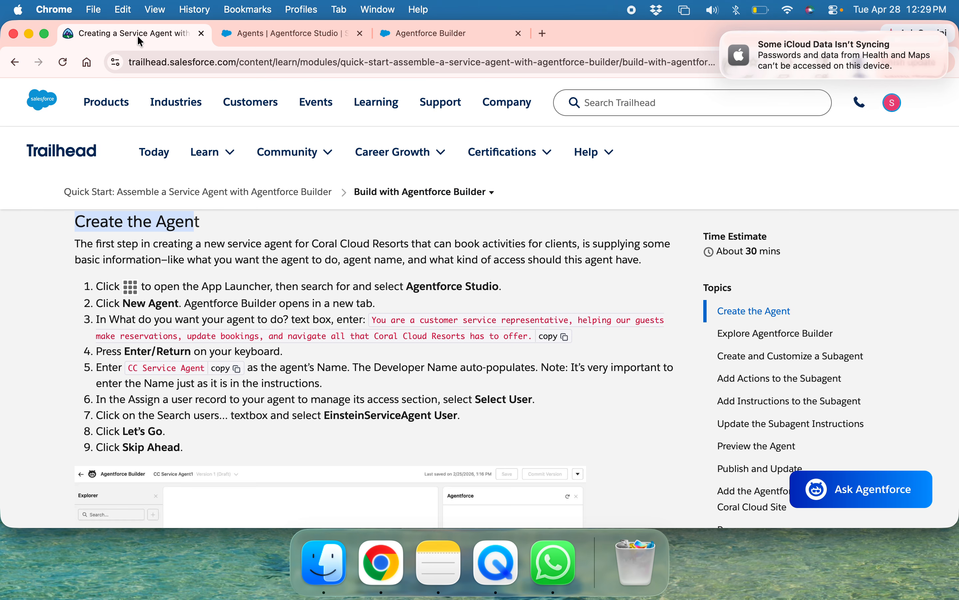
left_click_drag(255, 33, 367, 31)
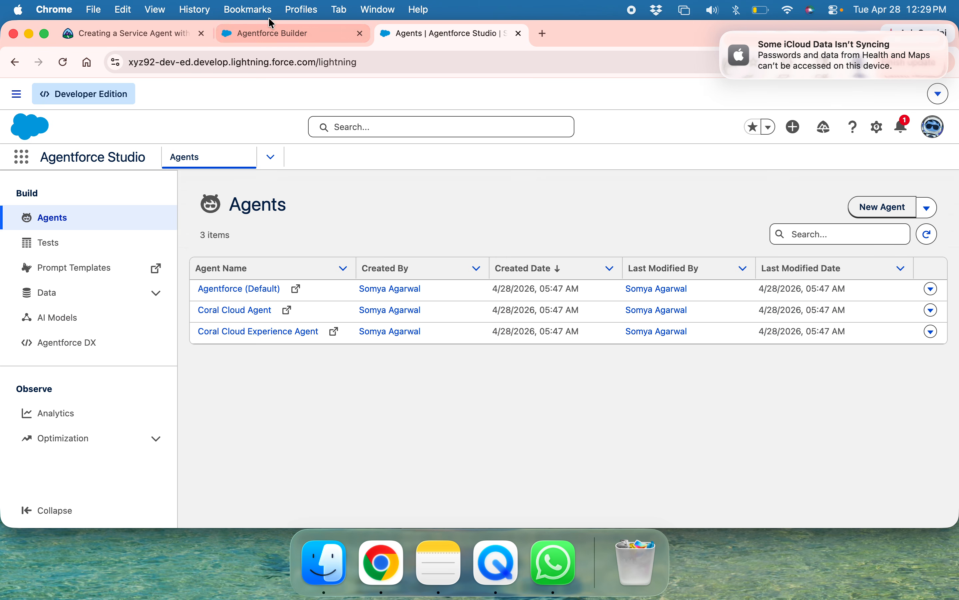
left_click(277, 34)
Copy the agent name from the Trailhead unit and name the new agent "CC Service Agent", letting its developer name fill in.
left_click(155, 35)
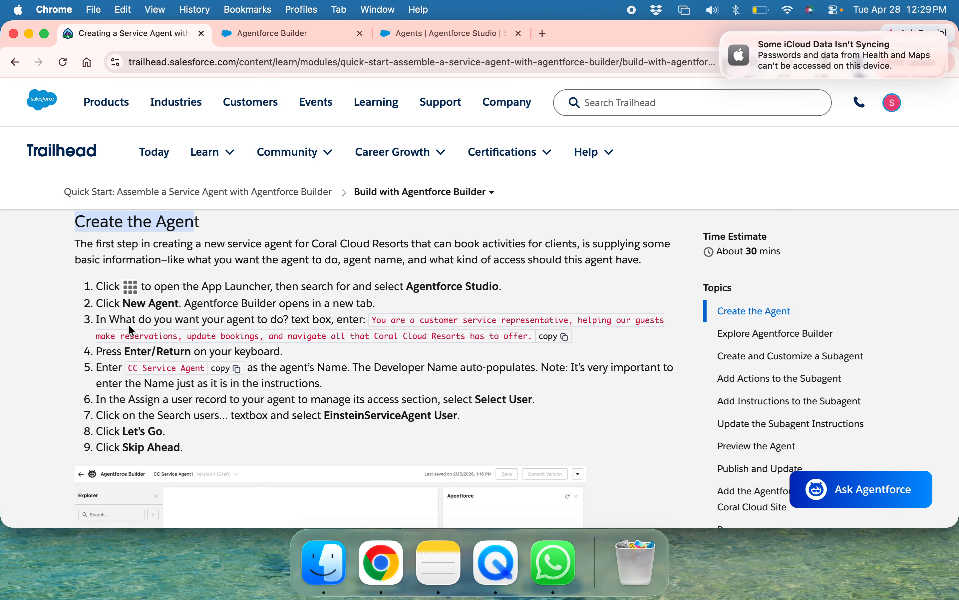
left_click(226, 368)
left_click(261, 37)
left_click(323, 273)
key("super+v")
left_click(436, 340)
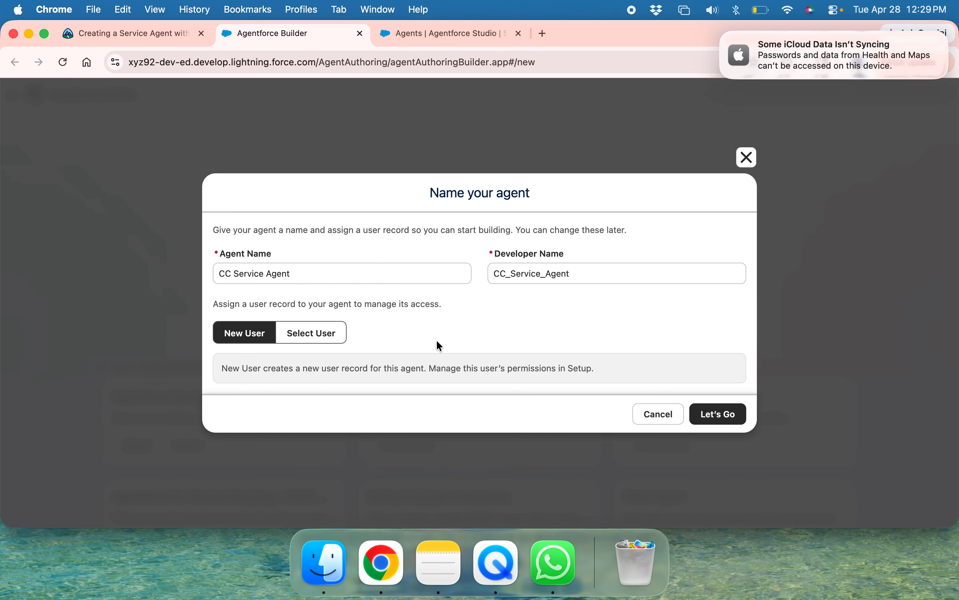
Consult the Trailhead instructions on agent access and assign the existing EinsteinServiceAgent User as the agent's user record.
left_click(175, 40)
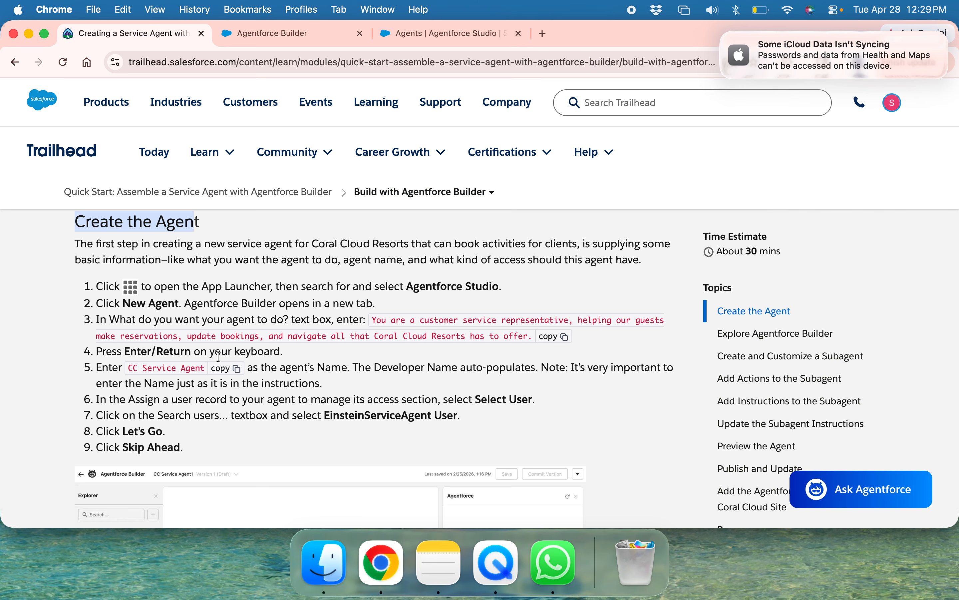
scroll(218, 356, "down", 3)
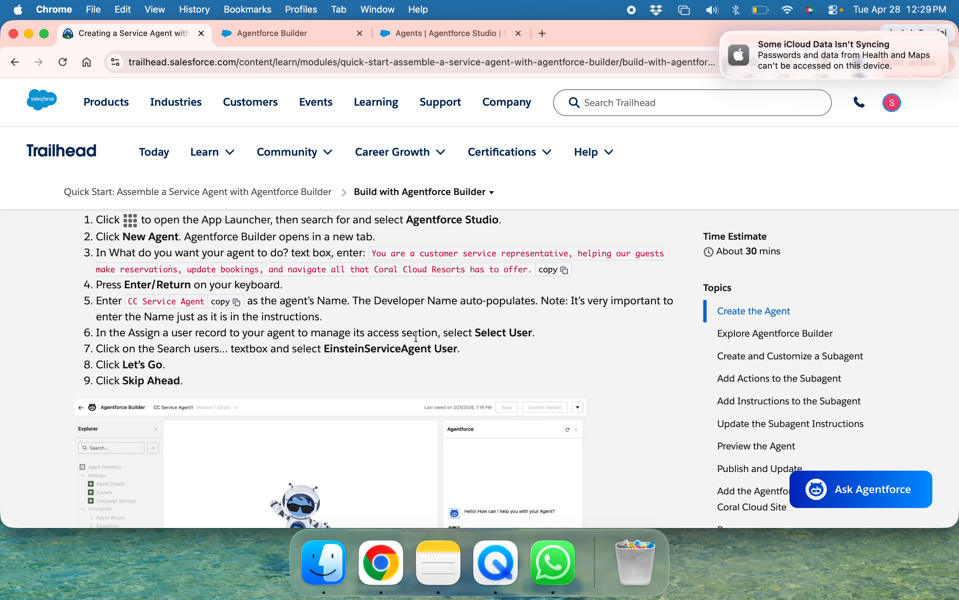
scroll(436, 338, "down", 1)
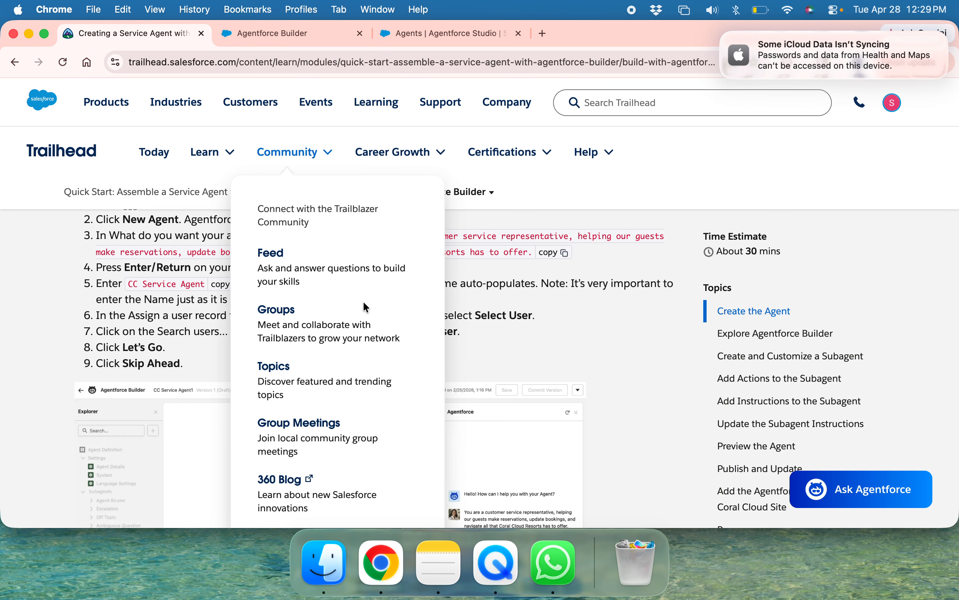
left_click_drag(324, 331, 455, 331)
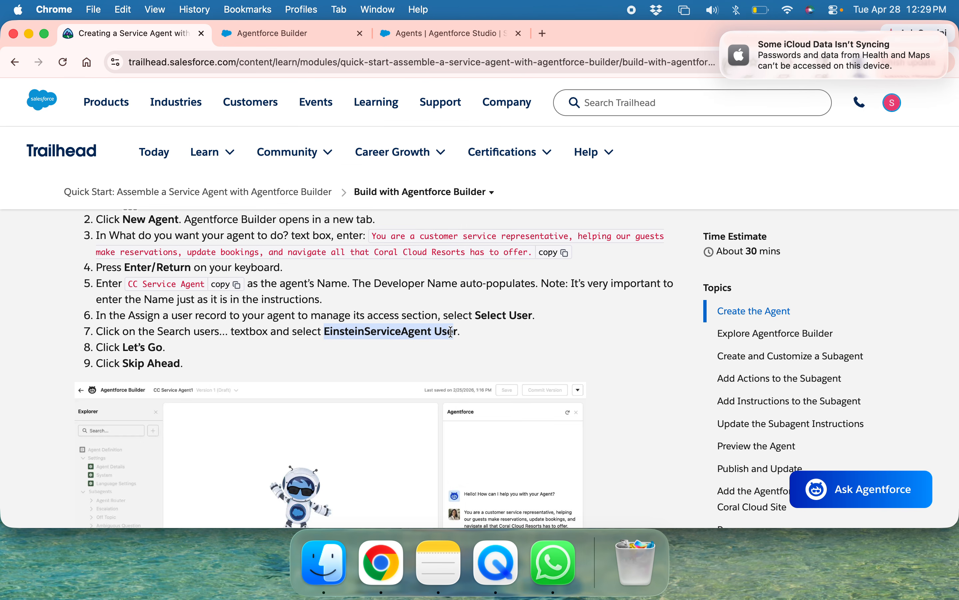
left_click(270, 43)
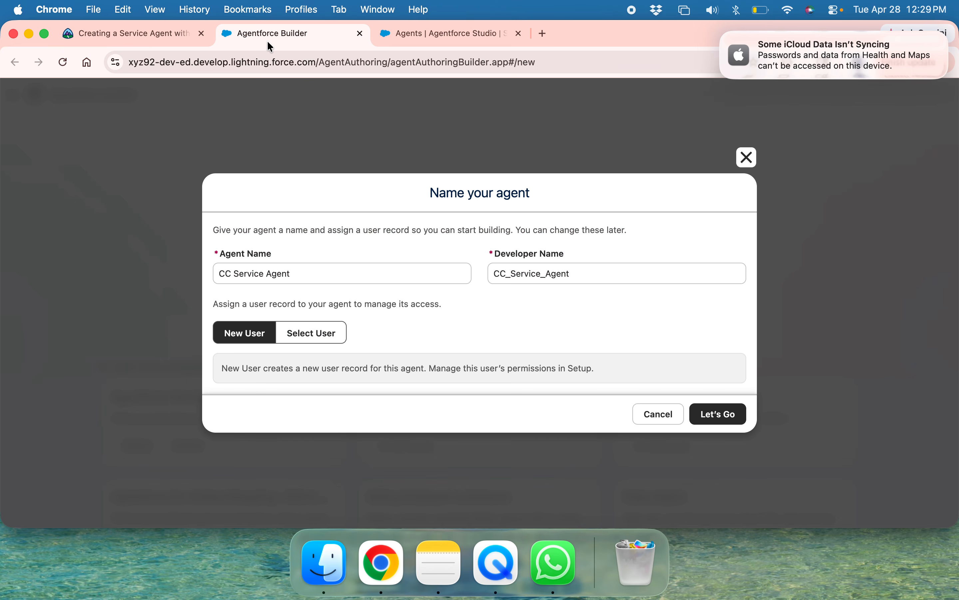
left_click(297, 333)
left_click(364, 375)
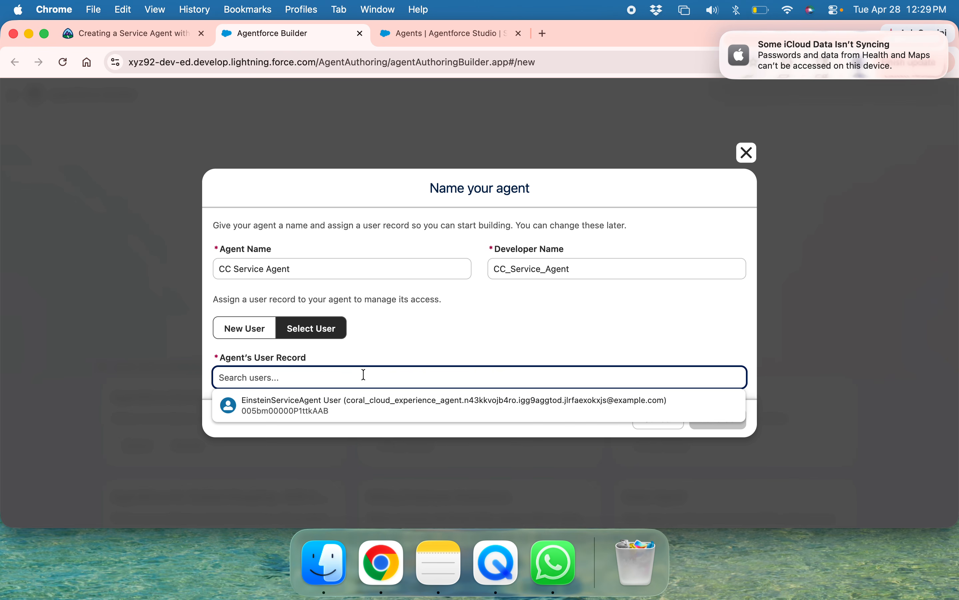
left_click(354, 420)
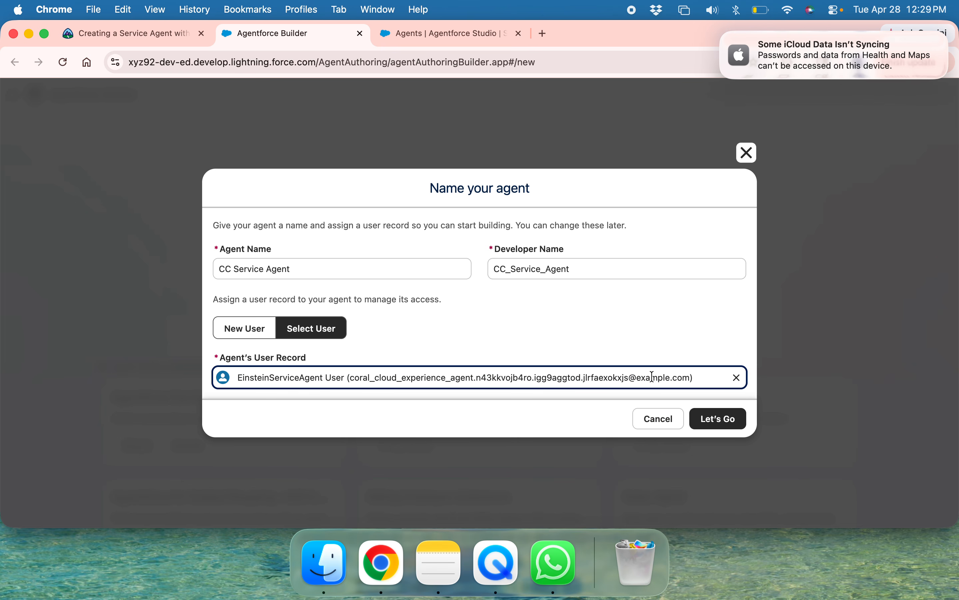
Finish creating the CC Service Agent, check the Trailhead instructions, and skip the guided chat to start from an empty agent.
left_click(719, 418)
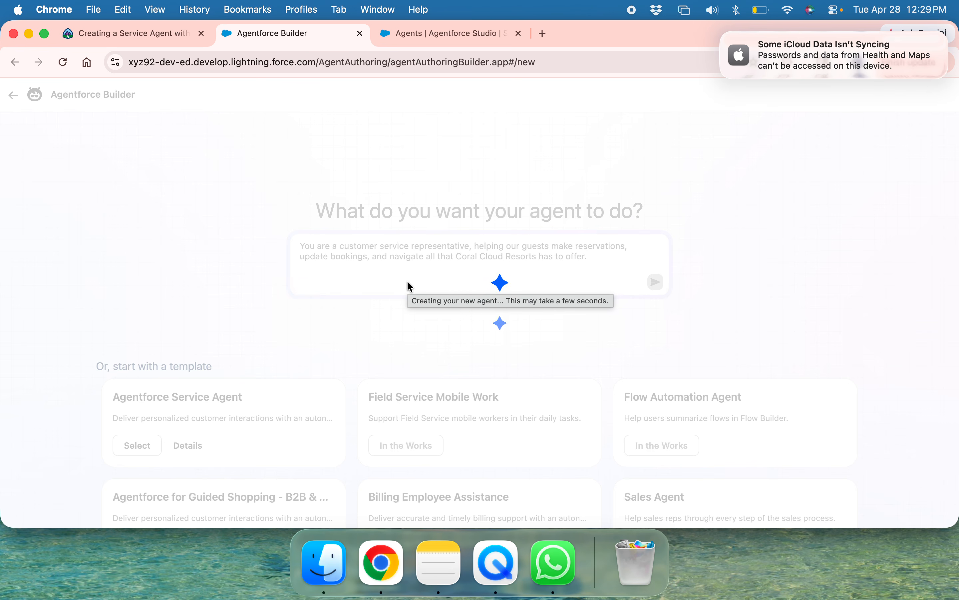
left_click(139, 30)
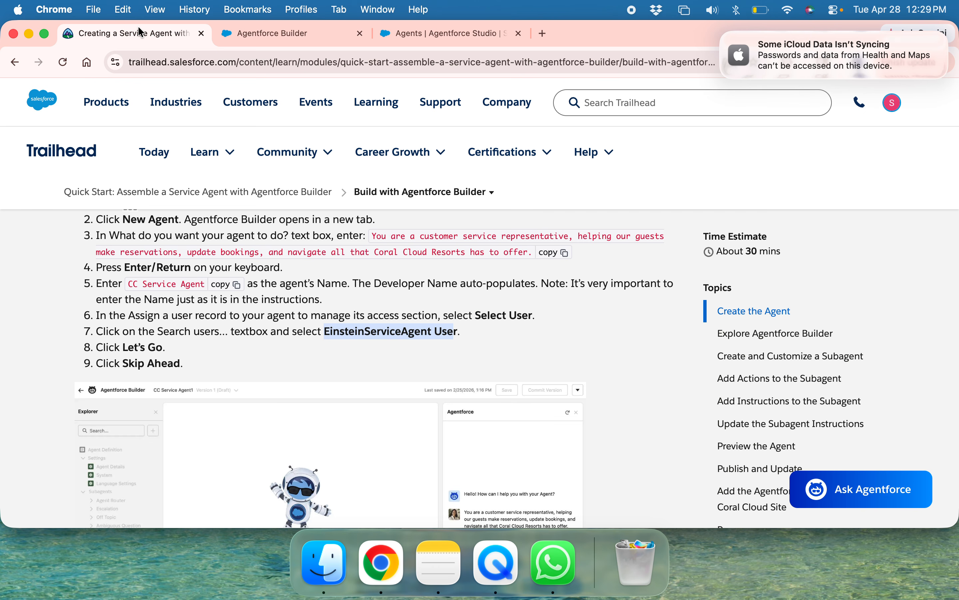
scroll(234, 373, "down", 3)
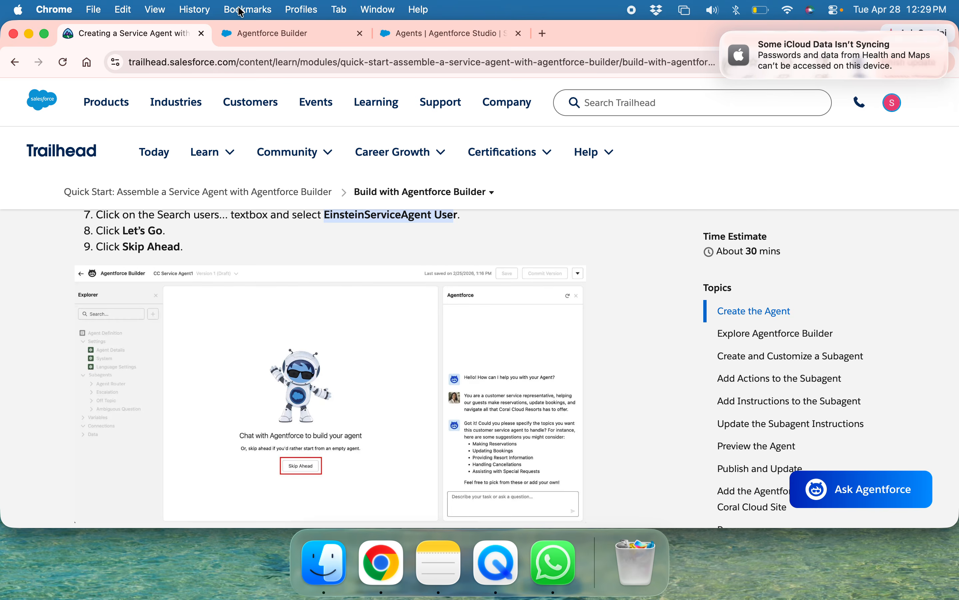
left_click(260, 35)
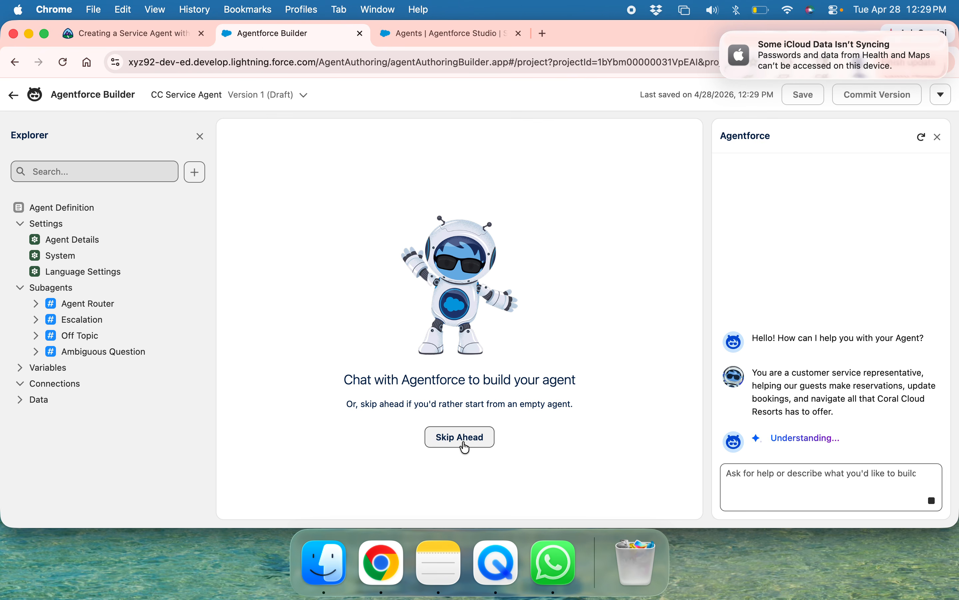
left_click(459, 437)
Review the agent definition and its subagents, and compare the builder's Explorer, editor and Agentforce sections with the Trailhead overview.
scroll(411, 403, "down", 3)
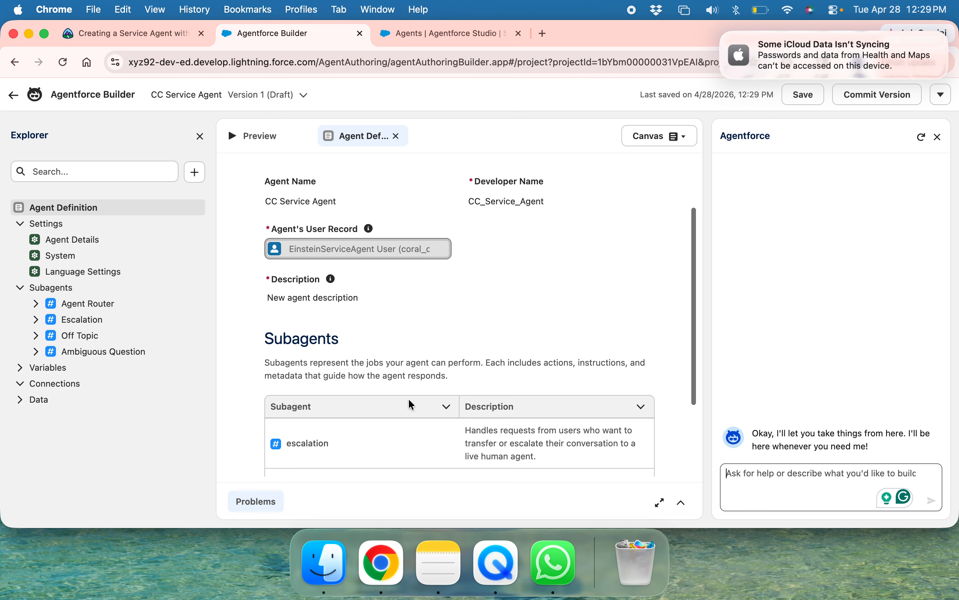
scroll(412, 404, "down", 1)
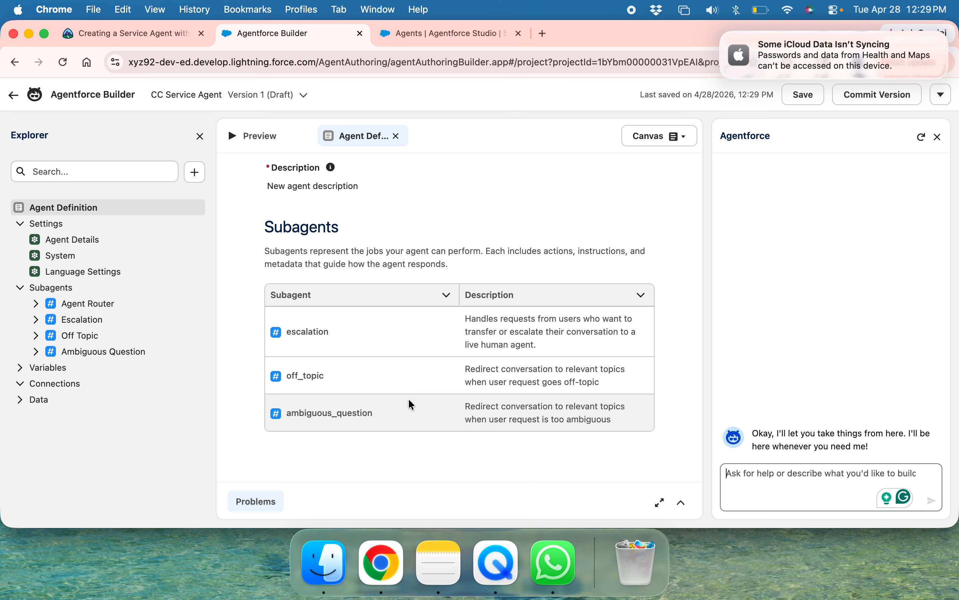
scroll(411, 403, "up", 5)
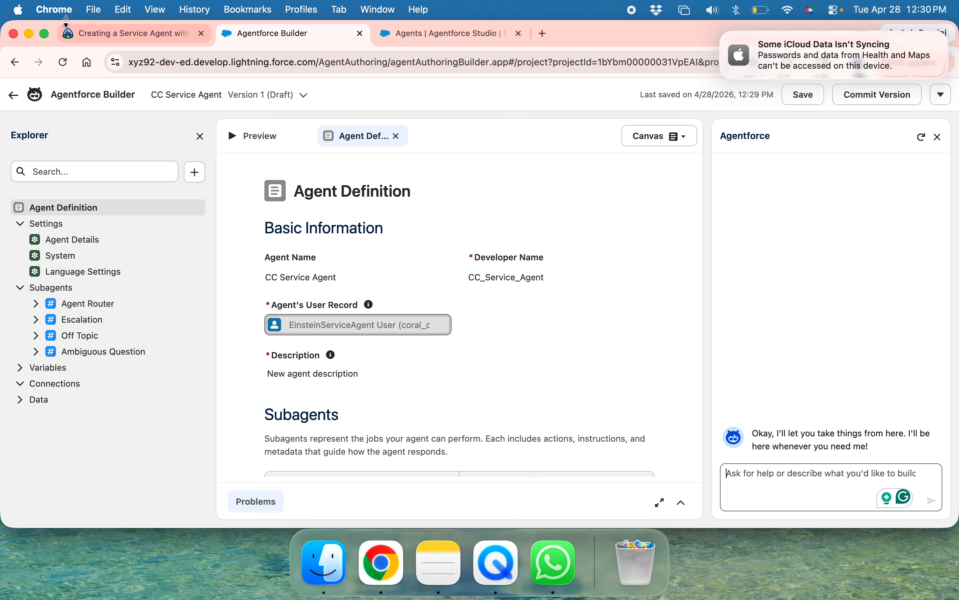
left_click(93, 37)
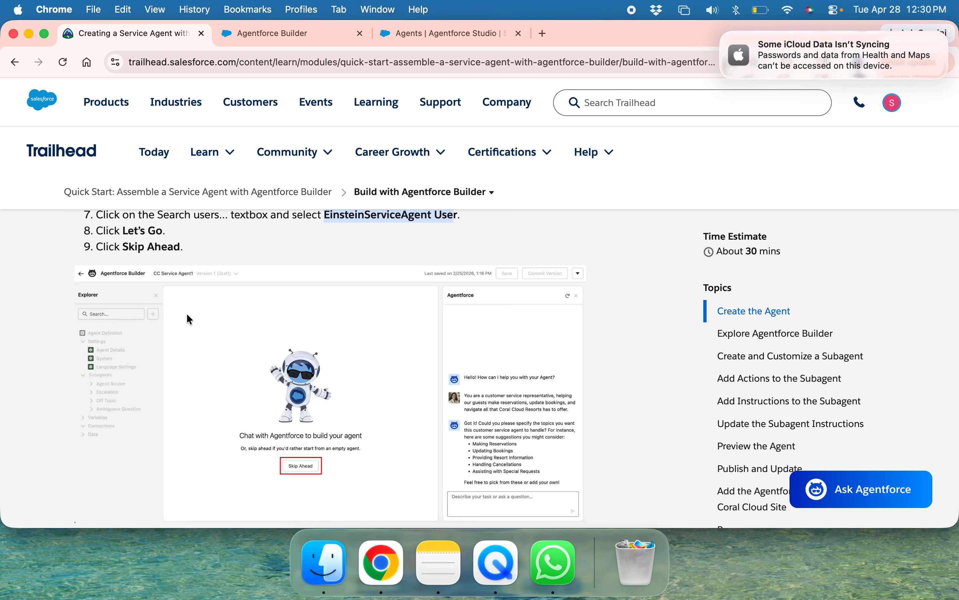
scroll(190, 319, "down", 8)
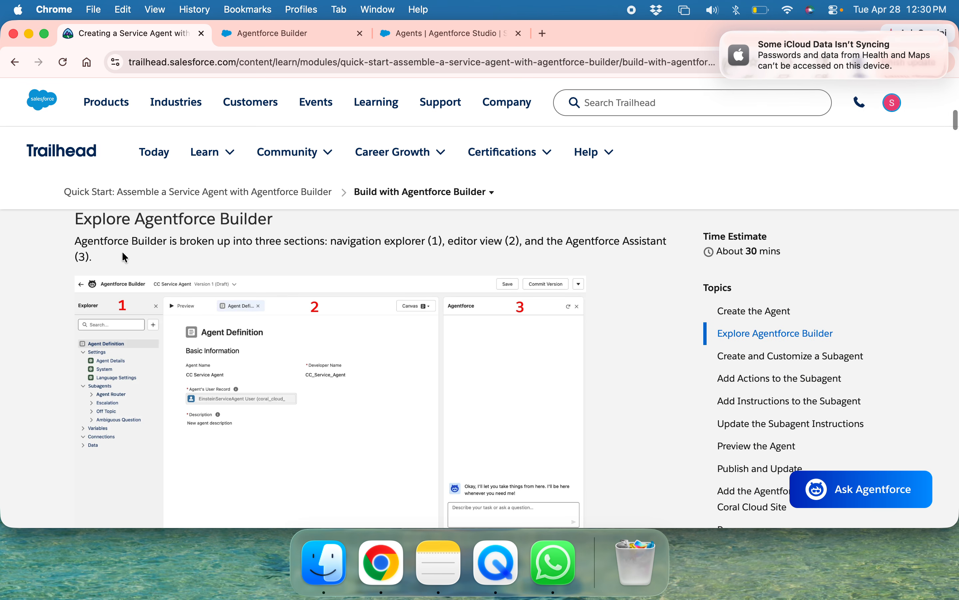
left_click(277, 36)
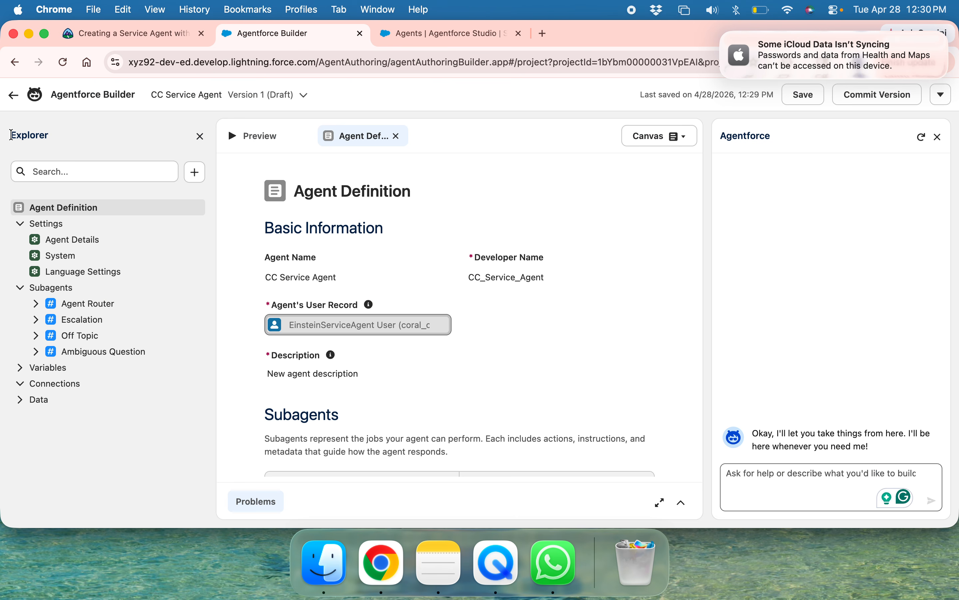
left_click_drag(11, 135, 58, 144)
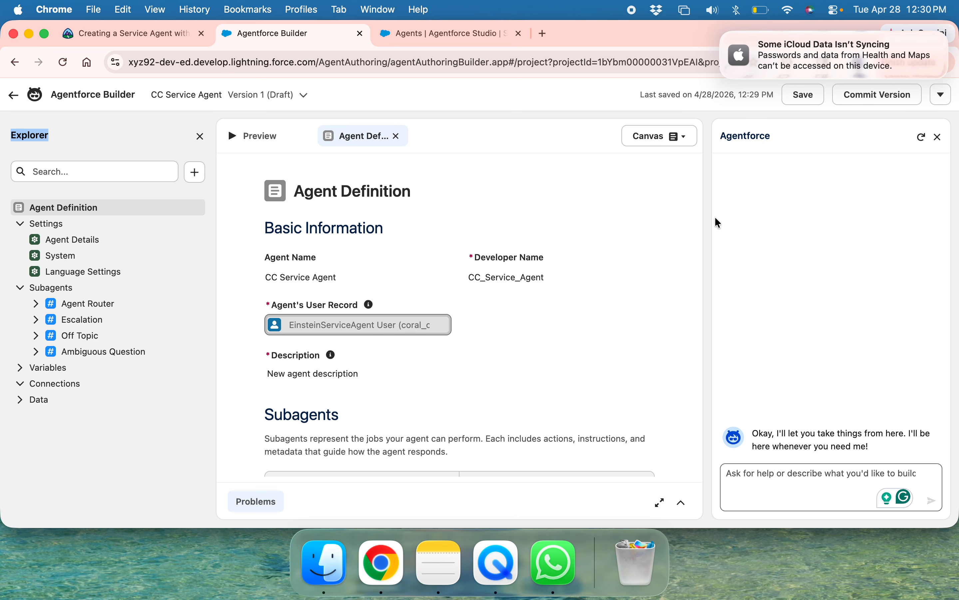
left_click_drag(797, 145, 720, 144)
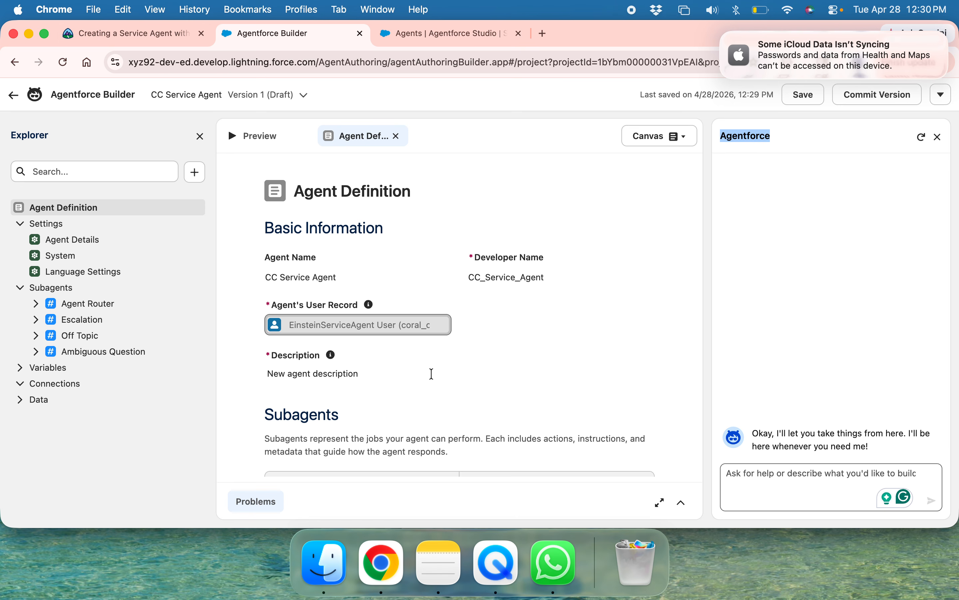
scroll(436, 374, "down", 4)
scroll(429, 403, "up", 4)
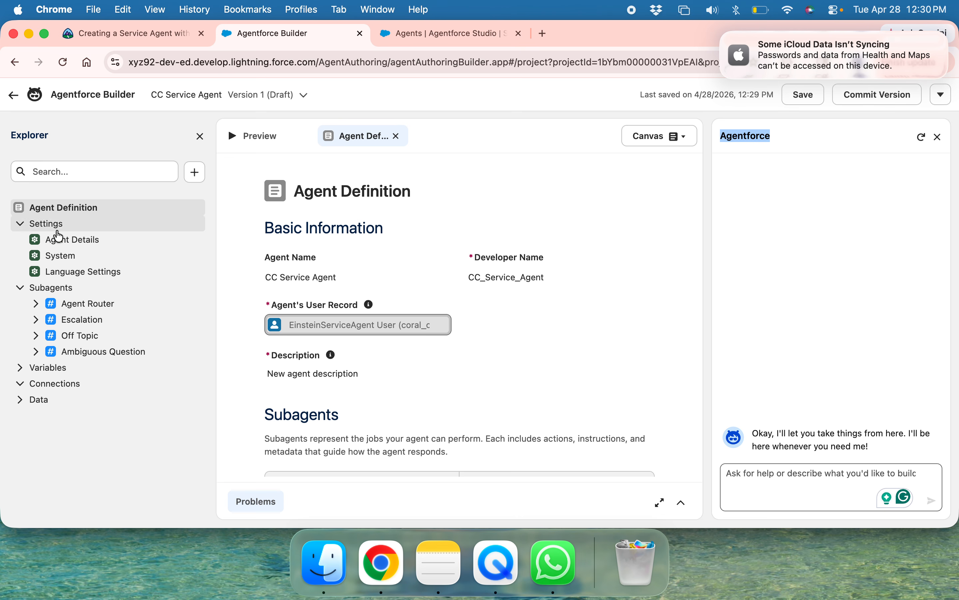
Examine the agent's Agent Details, System and Language Settings, plus the available Canvas and Script views.
left_click(73, 241)
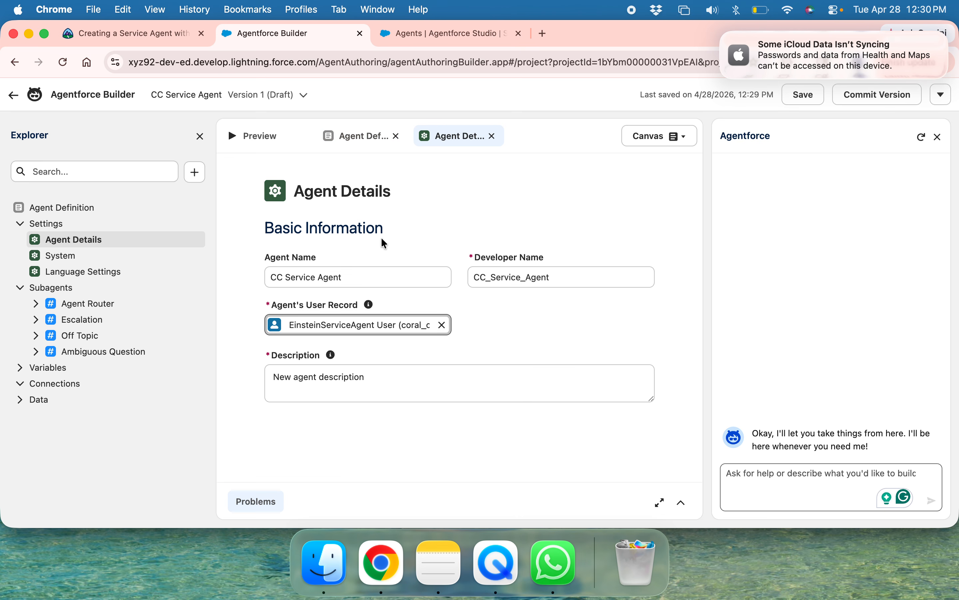
left_click(52, 257)
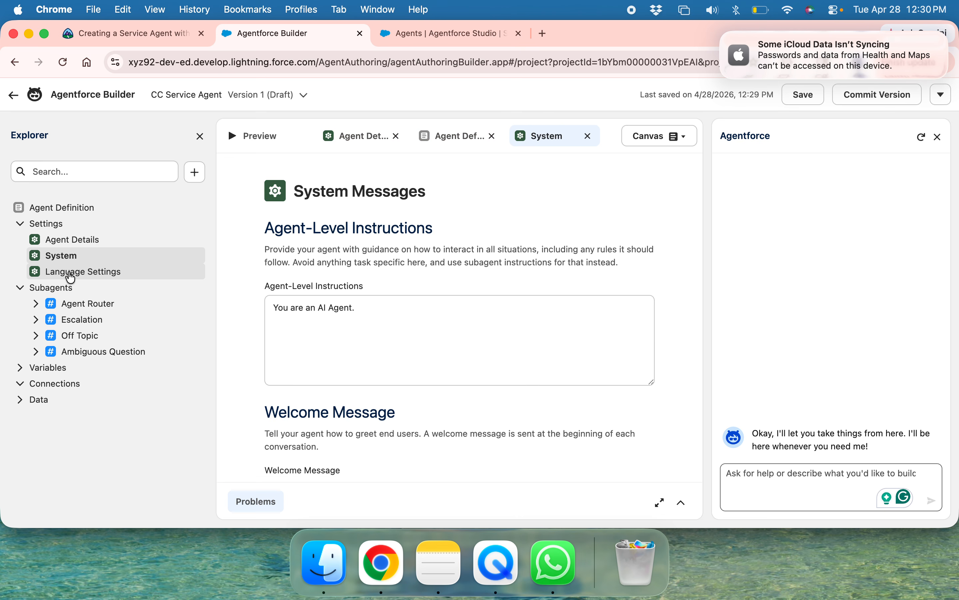
left_click(70, 277)
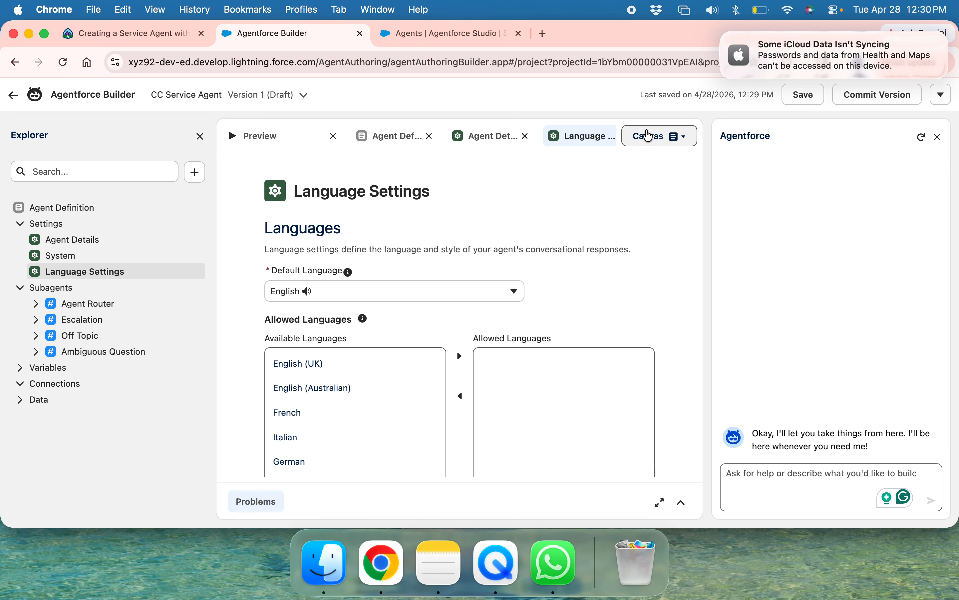
left_click(649, 137)
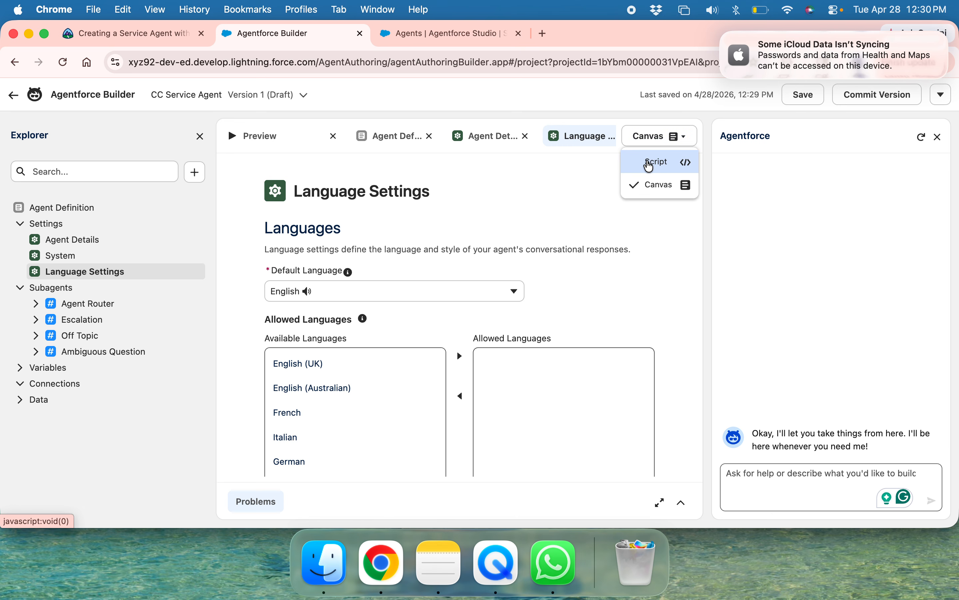
left_click(583, 183)
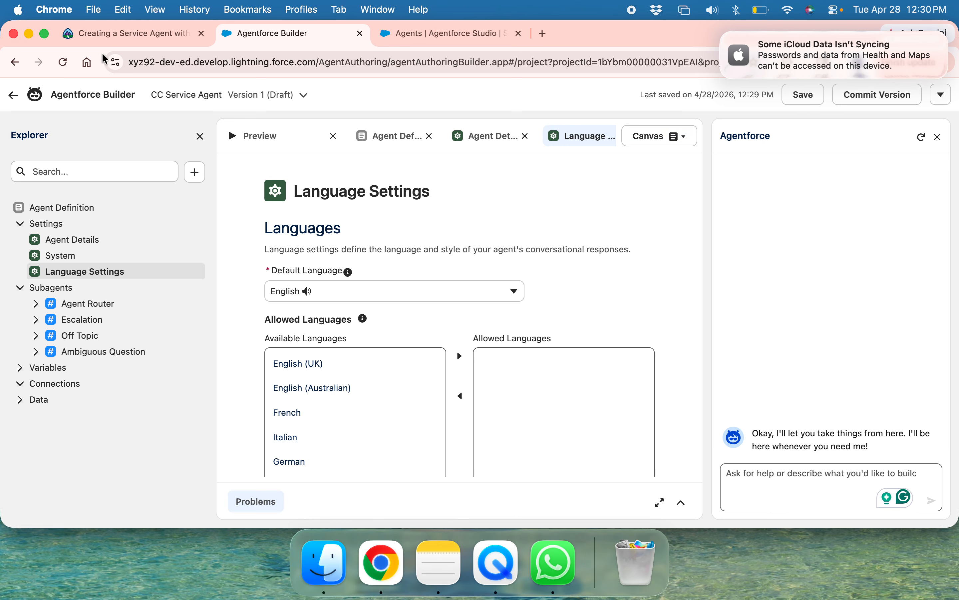
Read the Trailhead unit's explanation of the navigation explorer, editor view and Agentforce Assistant.
left_click(108, 45)
scroll(231, 348, "down", 1)
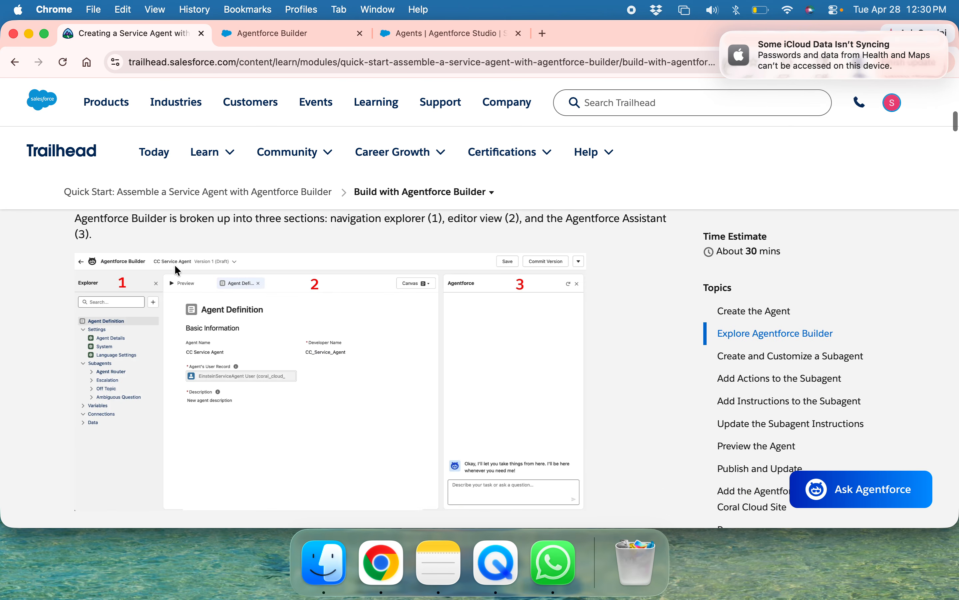
scroll(238, 327, "up", 1)
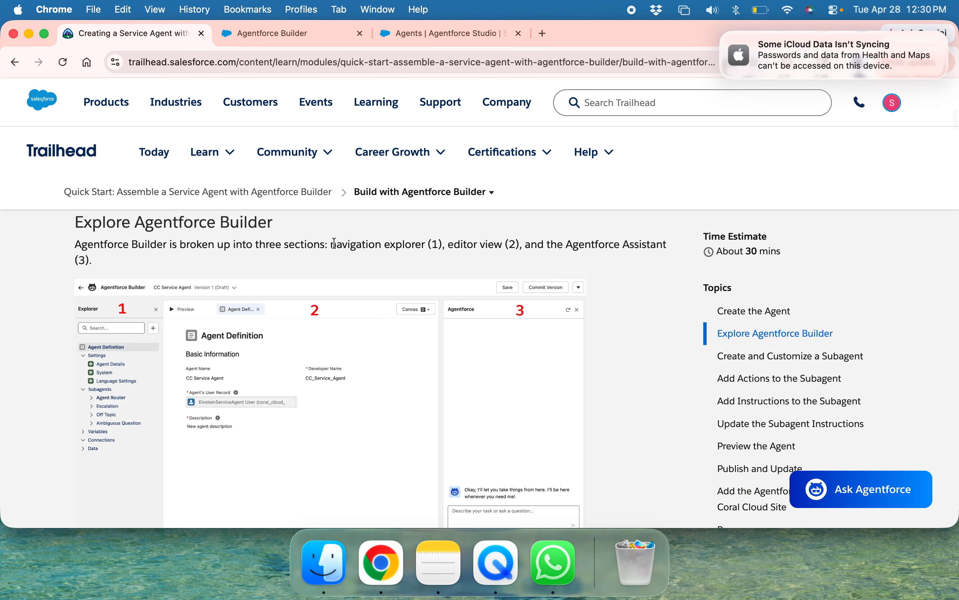
left_click_drag(335, 244, 519, 244)
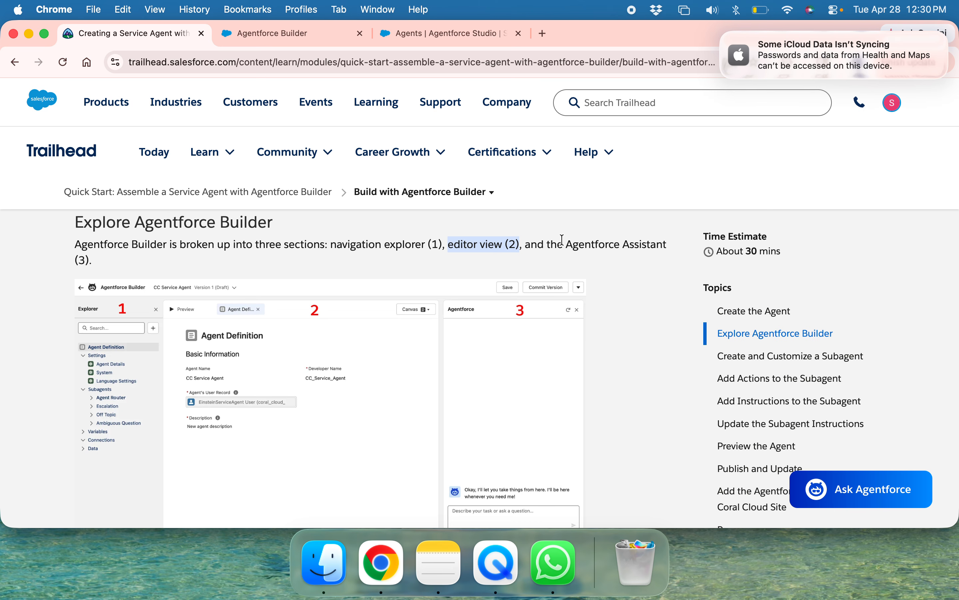
left_click_drag(563, 240, 606, 261)
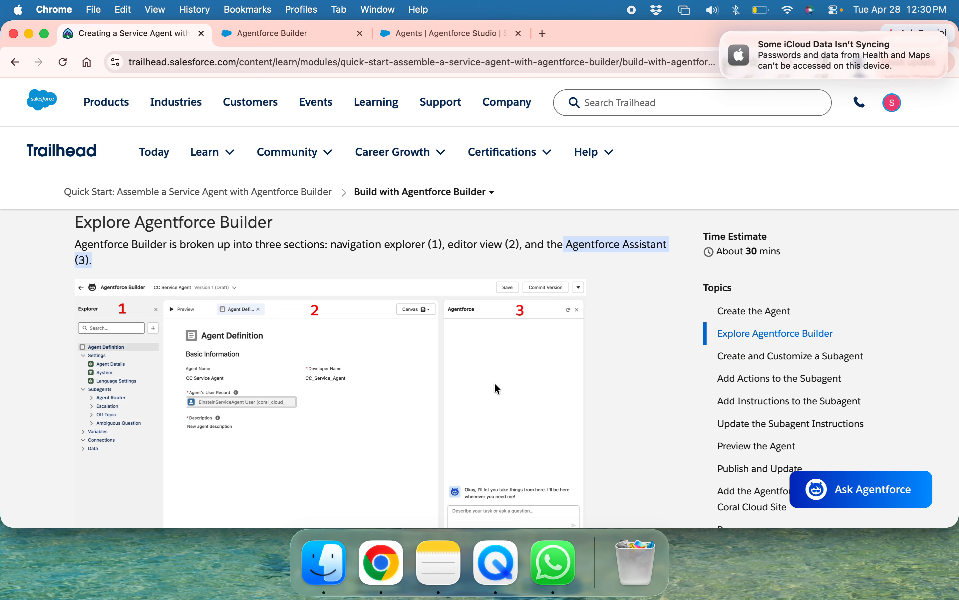
scroll(496, 387, "down", 6)
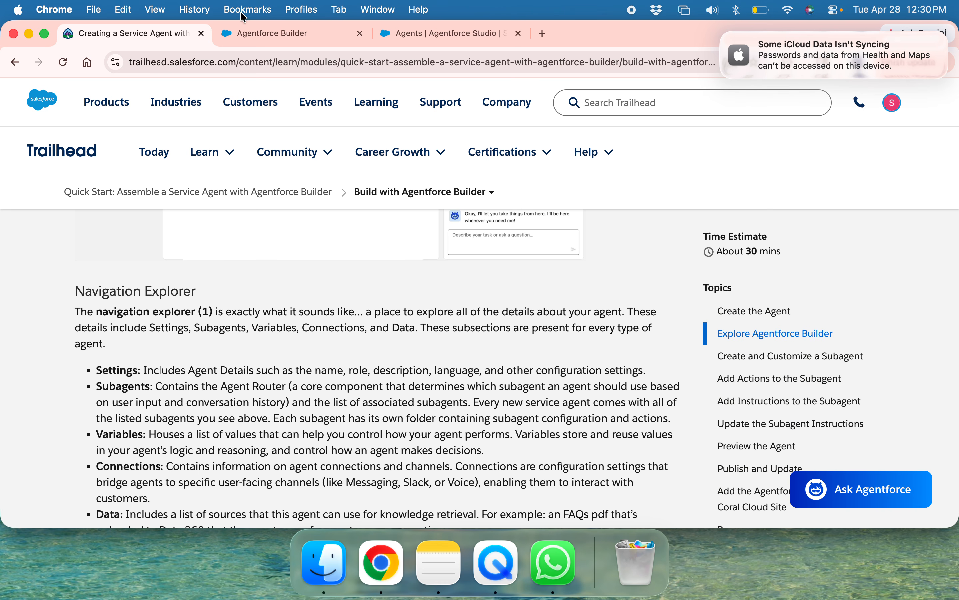
left_click(254, 39)
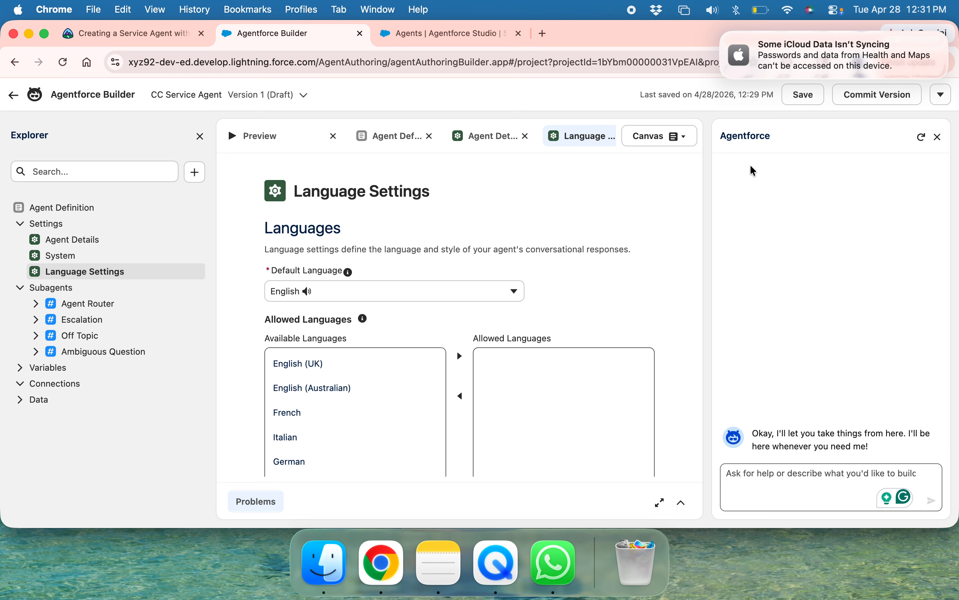
left_click(180, 37)
scroll(260, 405, "down", 15)
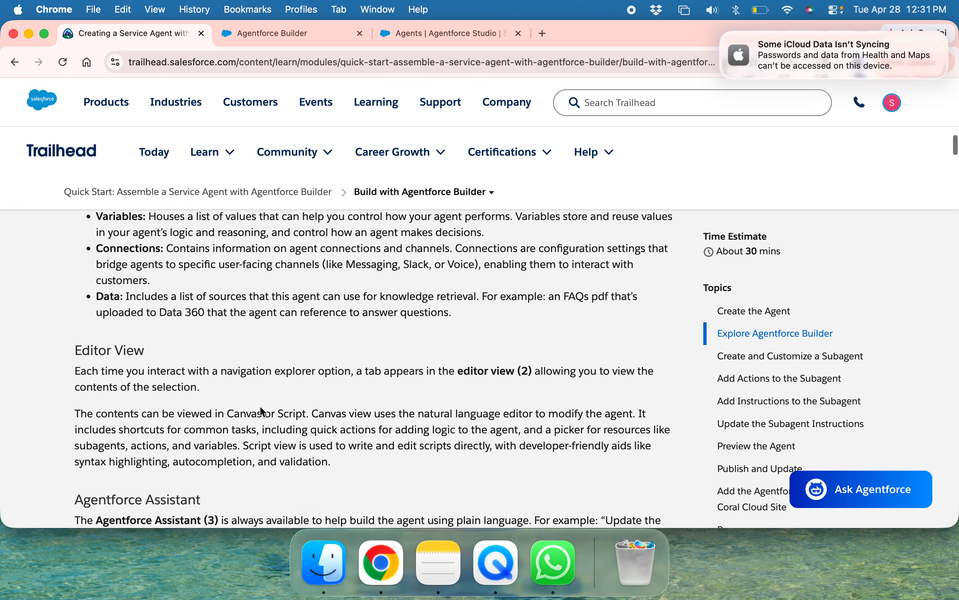
scroll(260, 406, "down", 2)
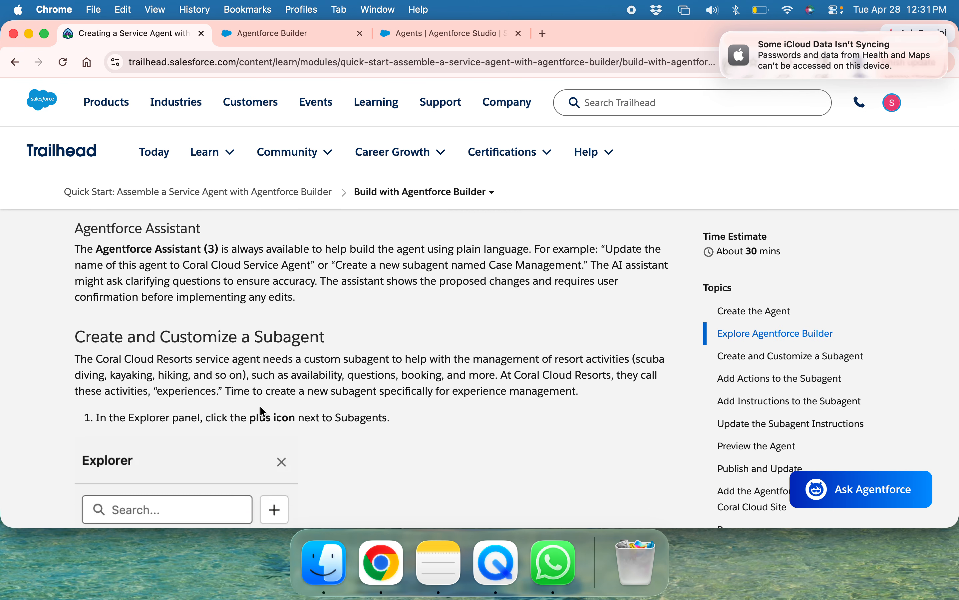
scroll(261, 413, "down", 5)
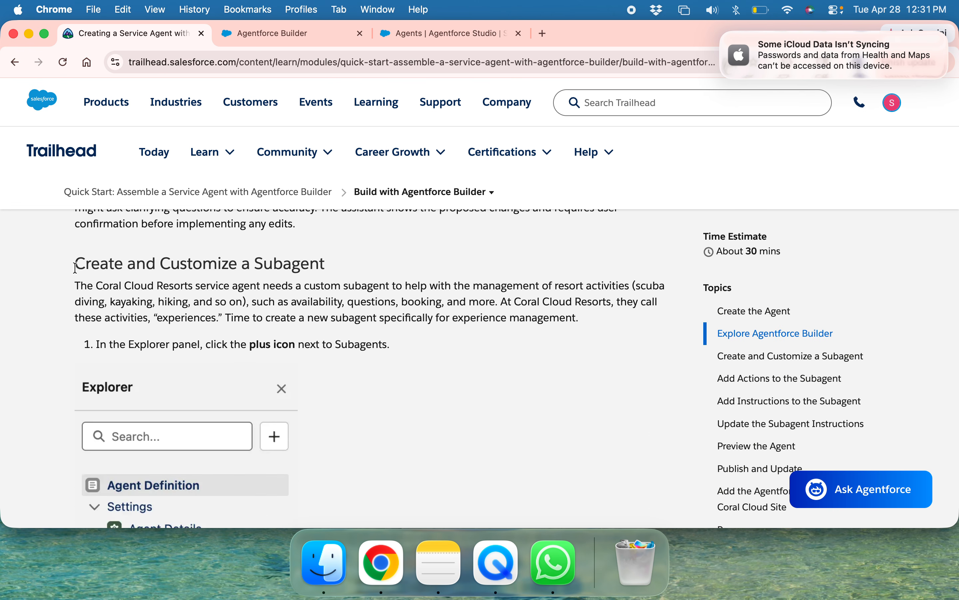
Read the Trailhead instructions for creating and customizing a subagent, and copy the subagent name "Experience Management".
left_click_drag(75, 269, 348, 275)
scroll(359, 273, "down", 3)
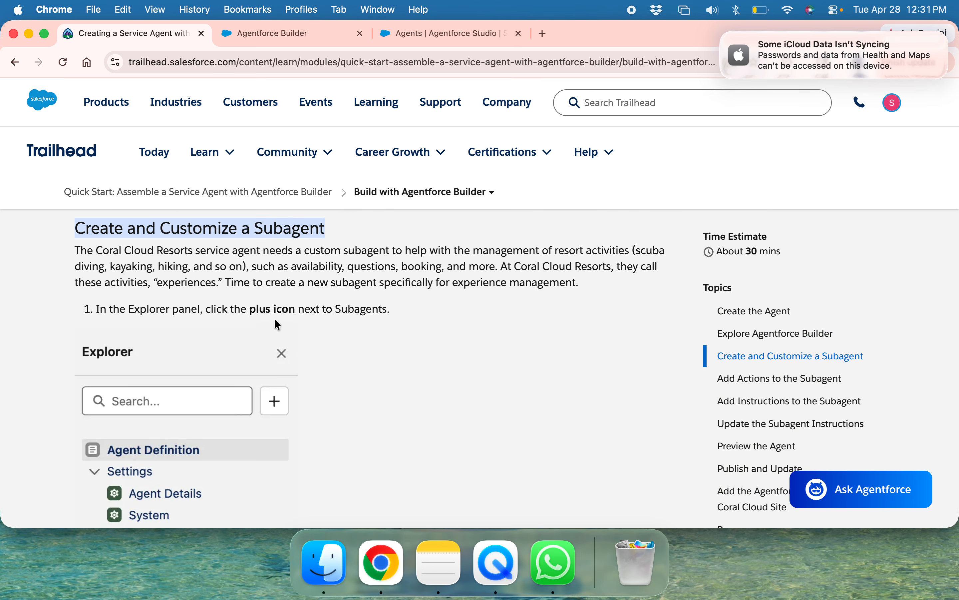
scroll(278, 321, "down", 3)
left_click_drag(204, 271, 396, 278)
scroll(396, 277, "down", 5)
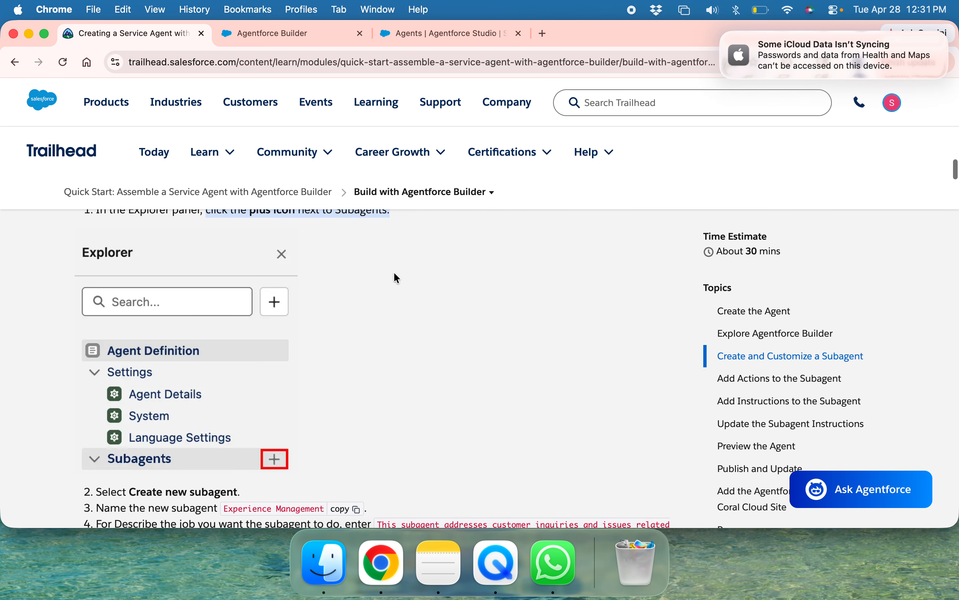
scroll(359, 360, "down", 6)
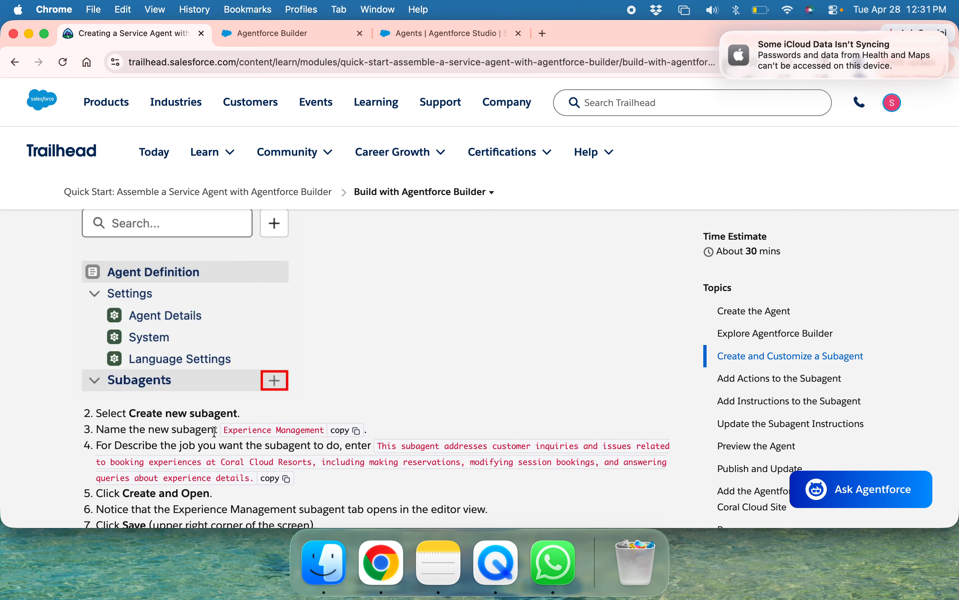
left_click(350, 434)
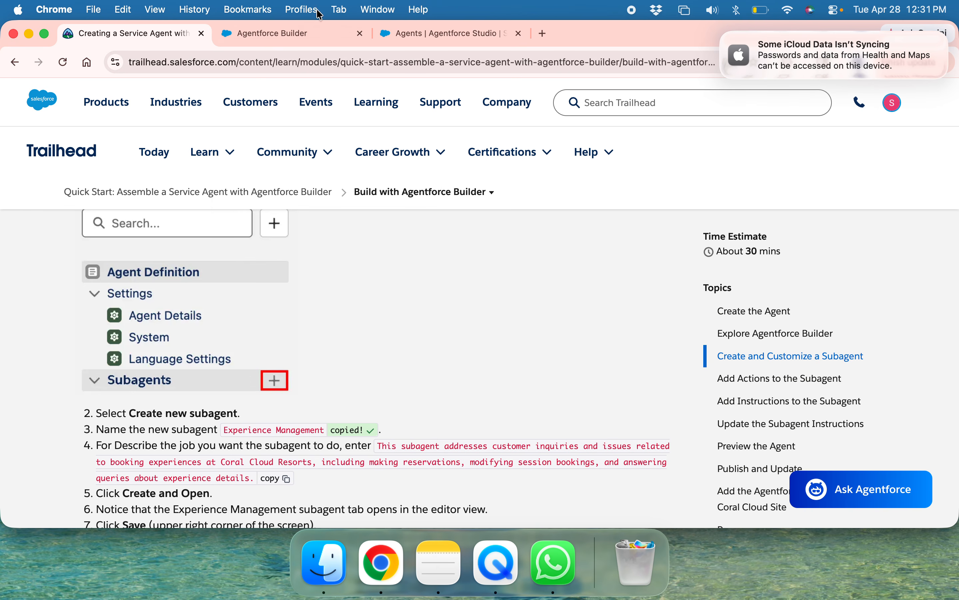
Add a new subagent to the CC Service Agent in Agentforce Builder and name it "Experience Management".
left_click(302, 33)
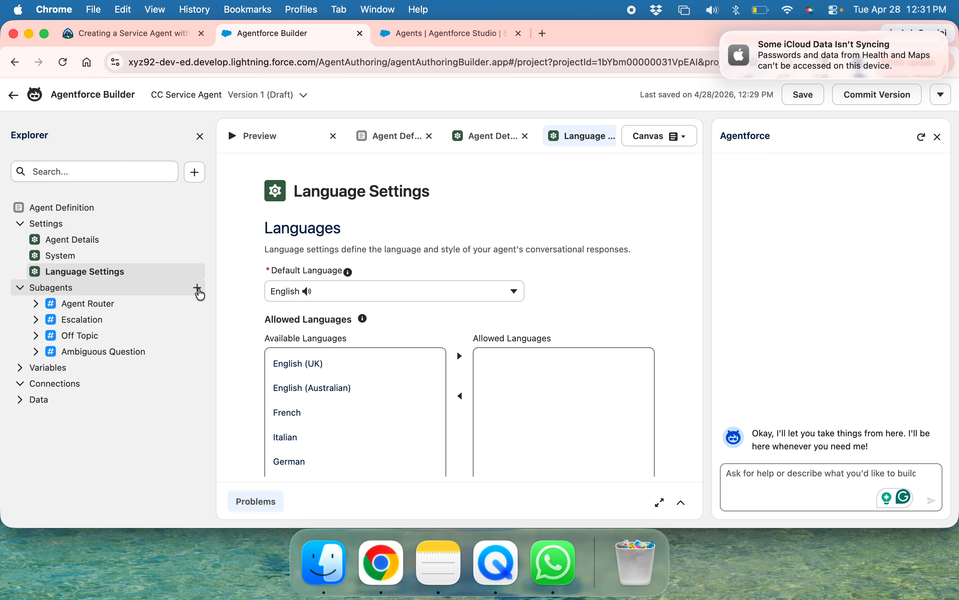
left_click(198, 288)
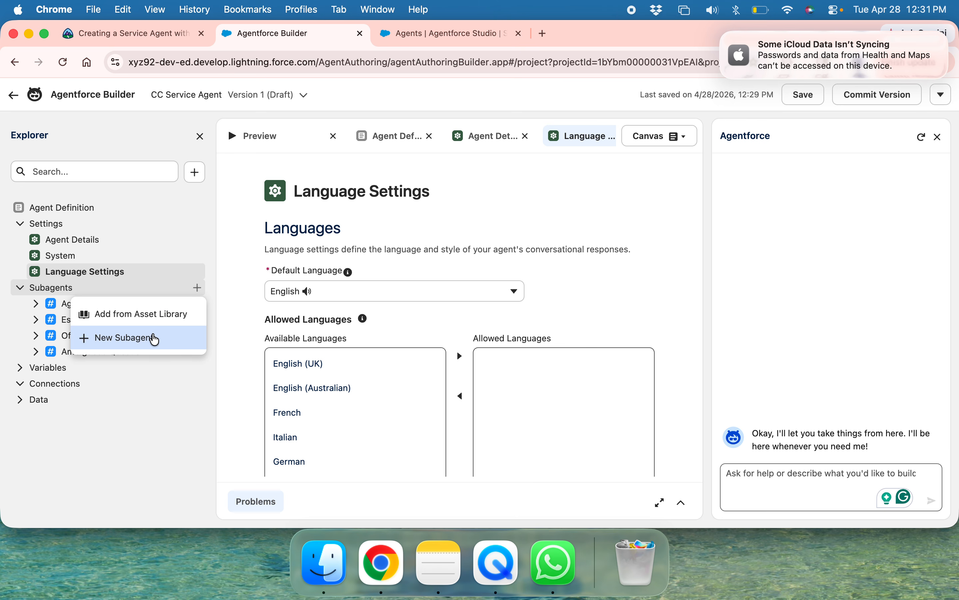
left_click(155, 337)
left_click(294, 283)
key("super+v")
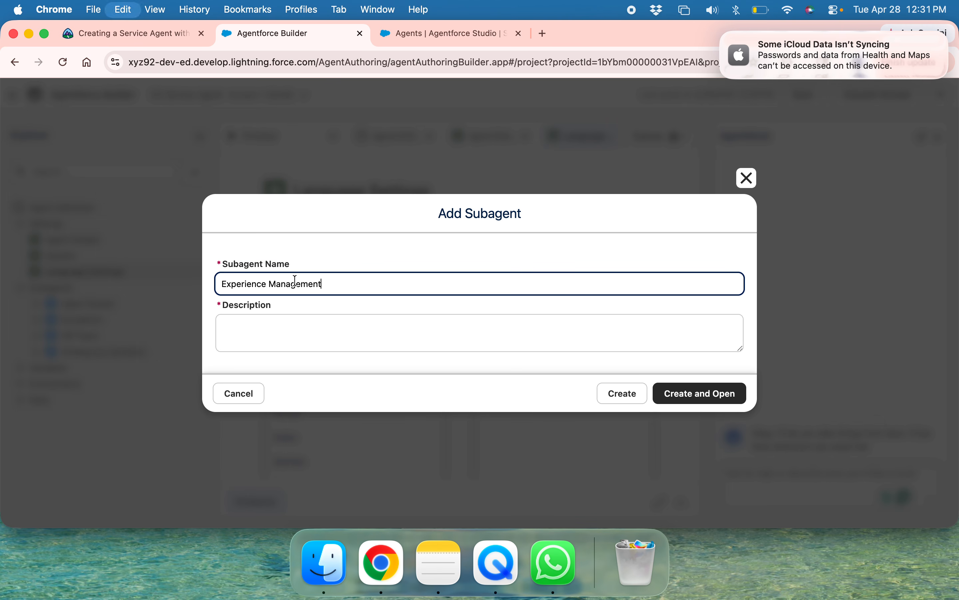
Fill the subagent's description with the Trailhead text about booking experiences at Coral Cloud Resorts, and create and open the subagent.
left_click(134, 35)
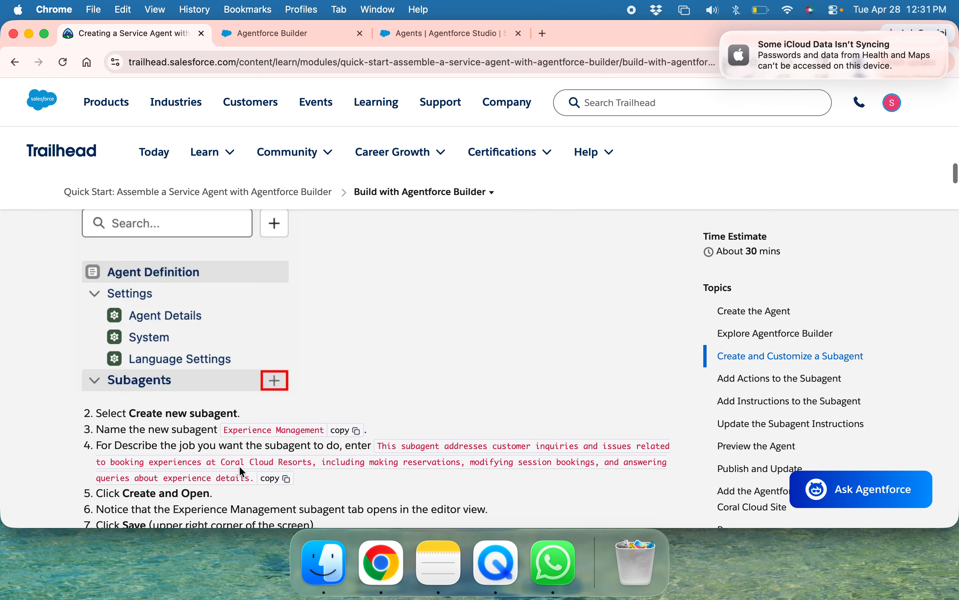
scroll(249, 464, "down", 2)
left_click(277, 434)
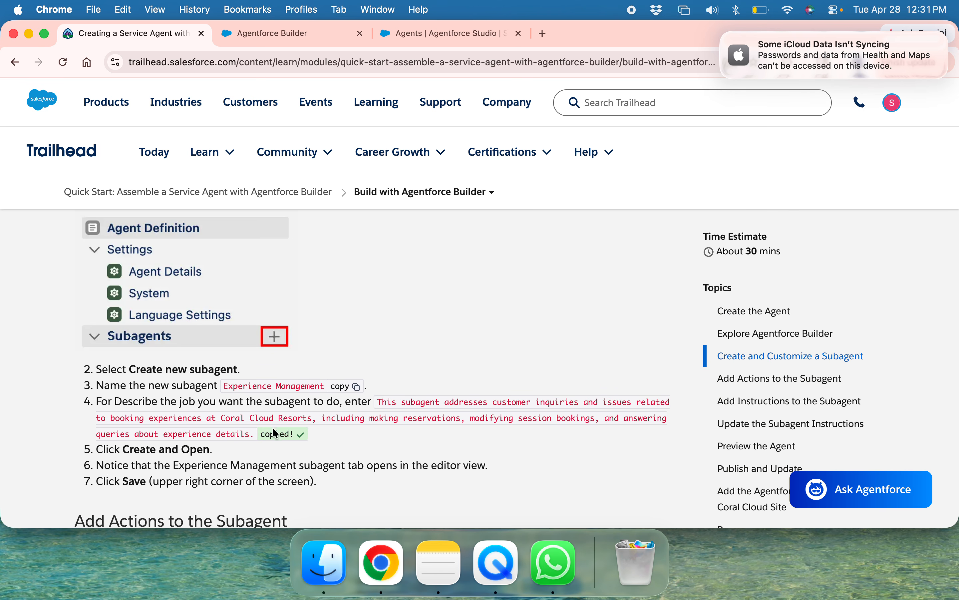
left_click(279, 32)
left_click(280, 337)
key("super+v")
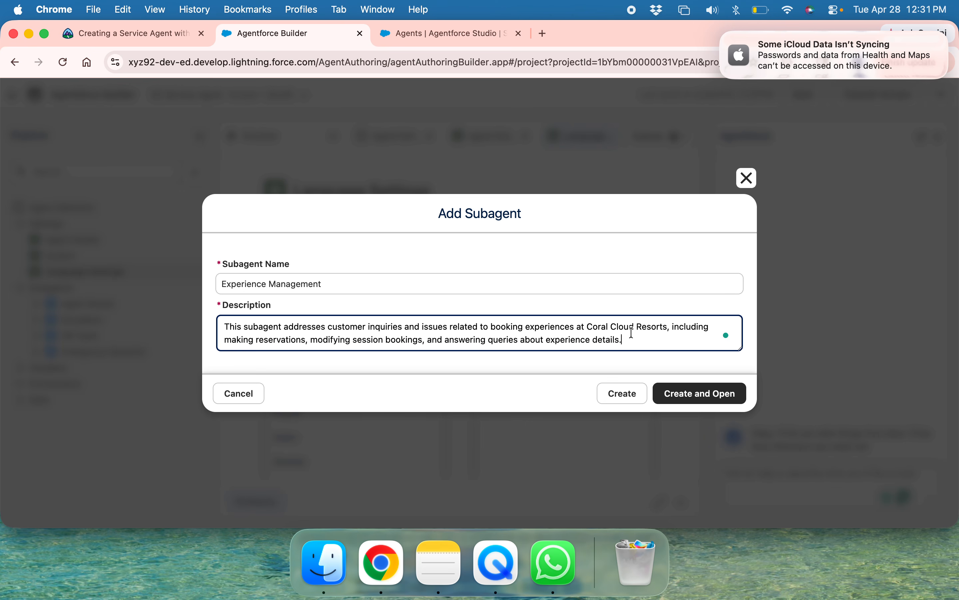
left_click_drag(227, 341, 443, 337)
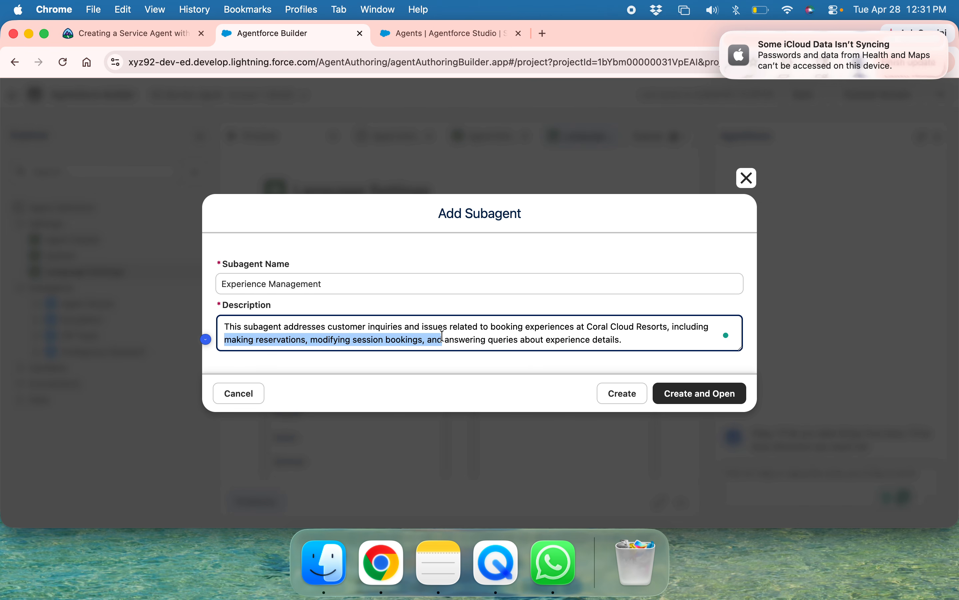
left_click(687, 395)
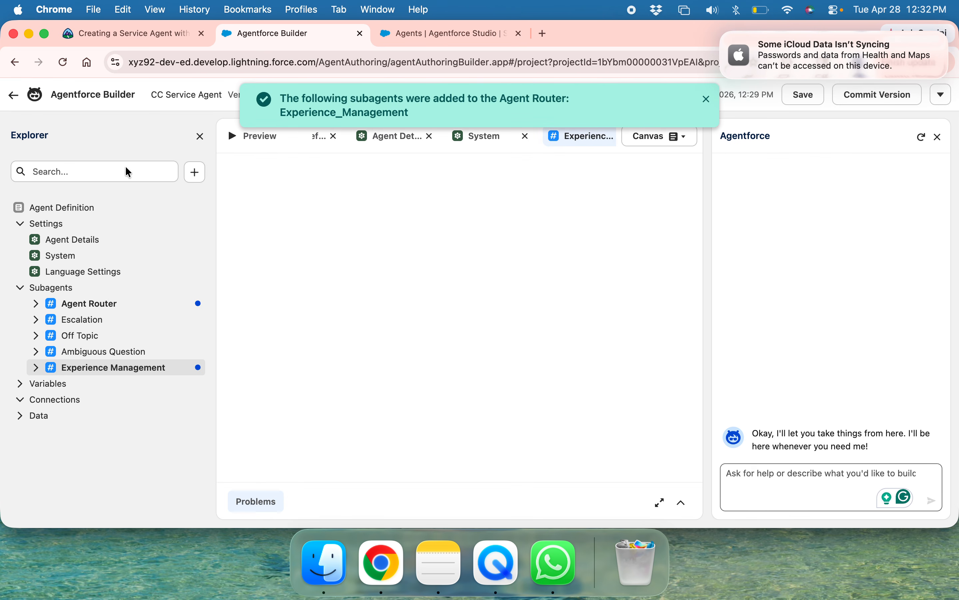
Check the remaining Trailhead instructions for creating the subagent and save the agent with its Experience Management subagent.
left_click(75, 33)
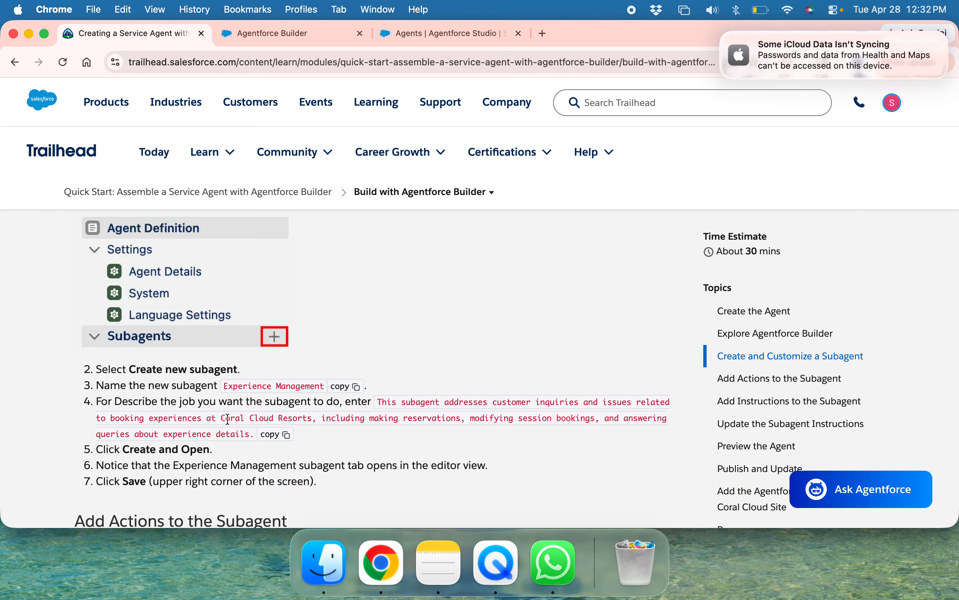
scroll(232, 446, "down", 1)
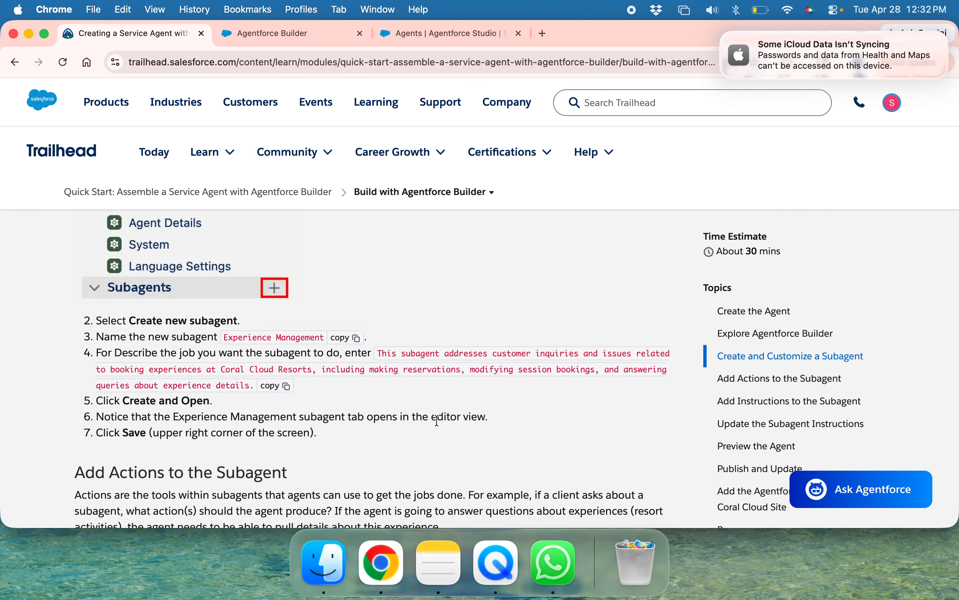
left_click(266, 35)
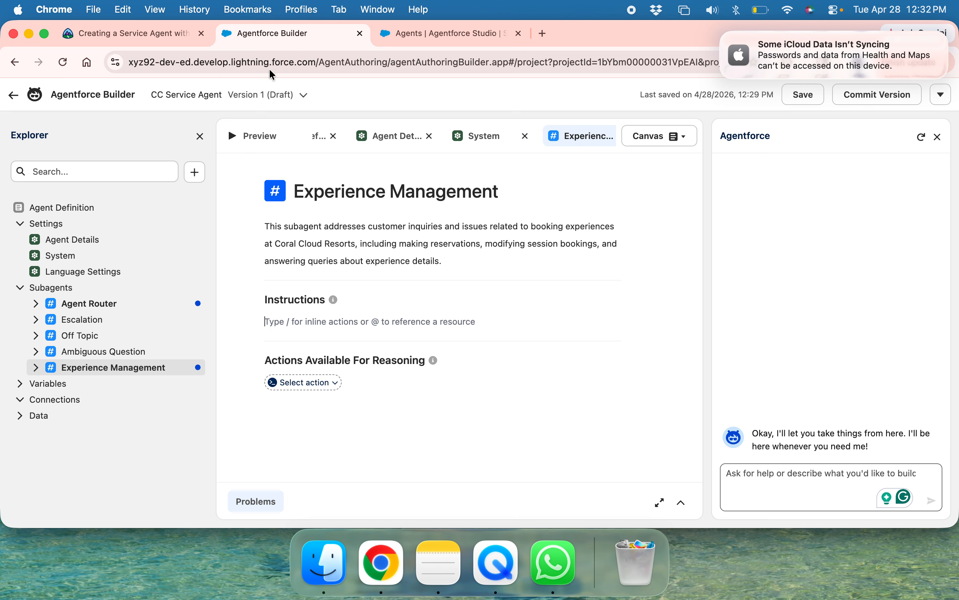
left_click(553, 327)
mouse_move(726, 43)
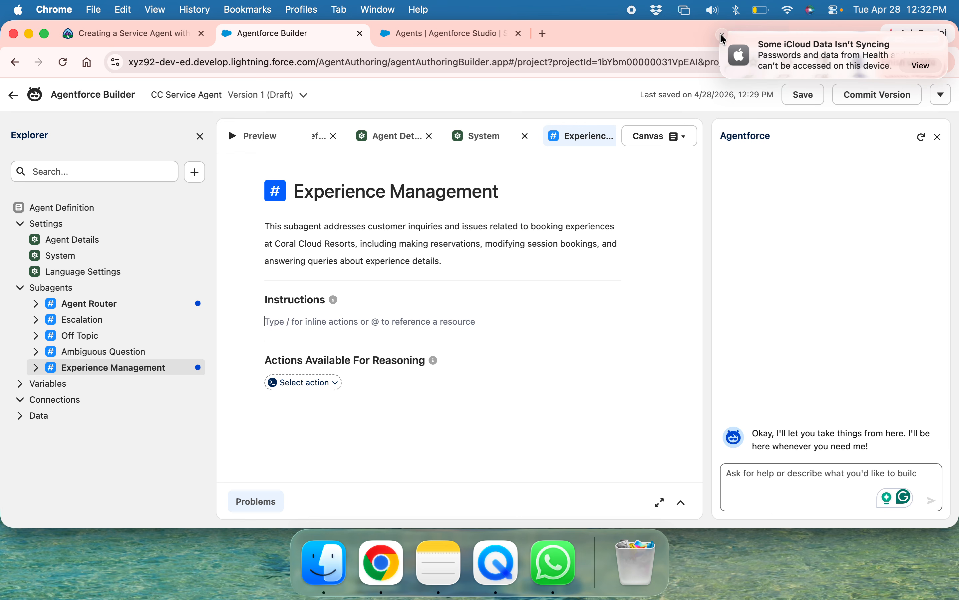
left_click(798, 98)
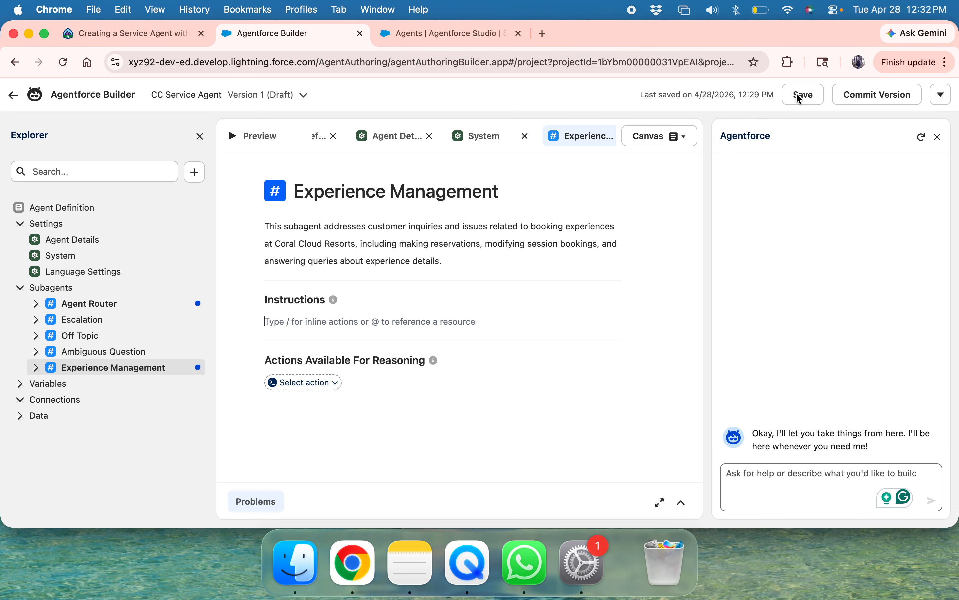
left_click(803, 101)
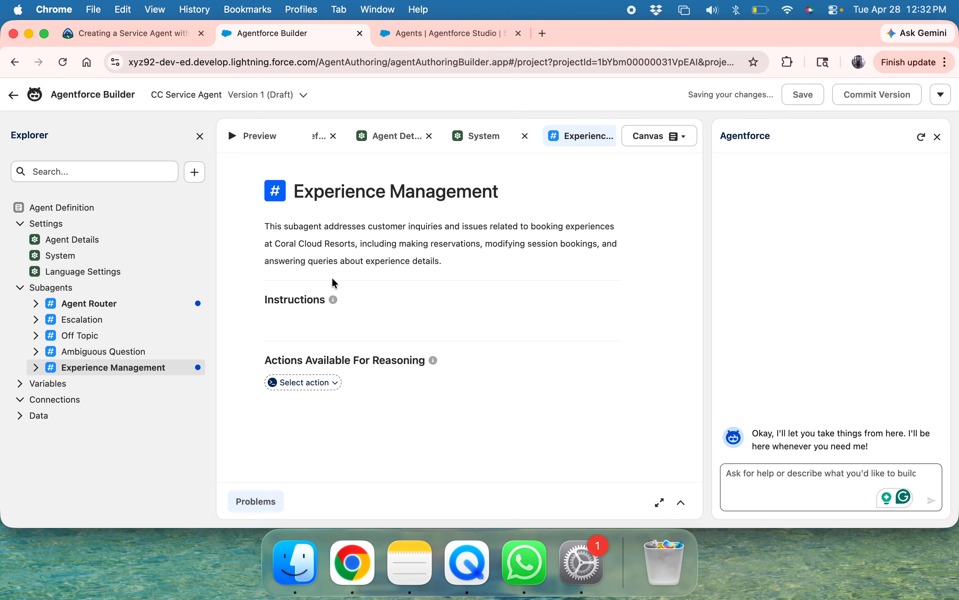
Read the Trailhead section on adding actions to the subagent, including the custom action's name and description.
left_click(97, 41)
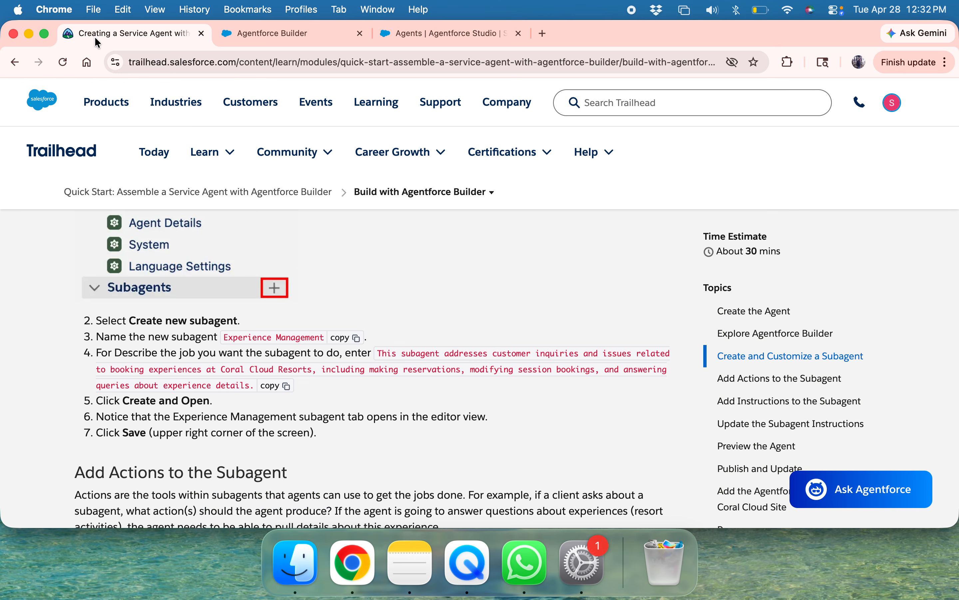
scroll(169, 349, "down", 5)
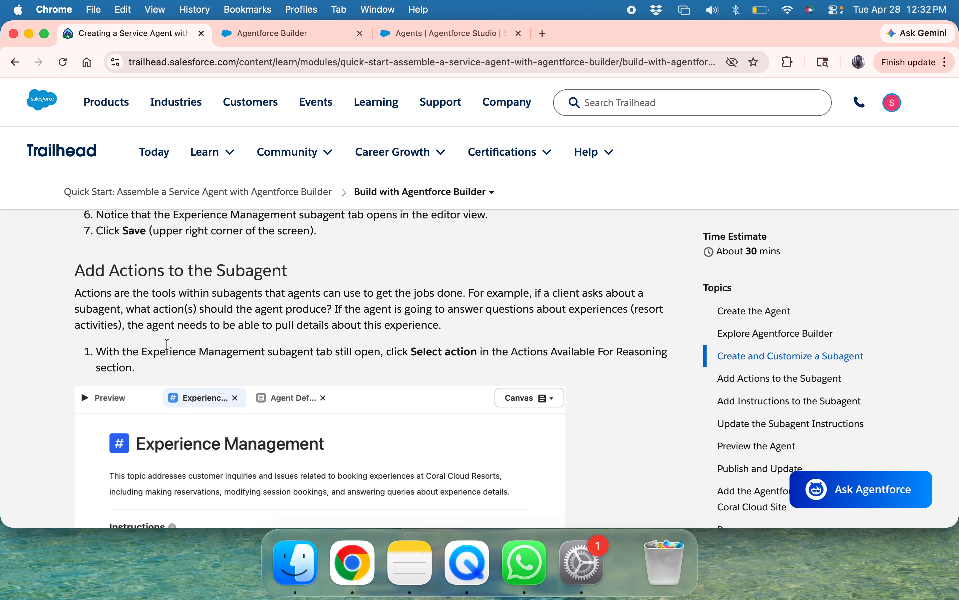
scroll(167, 345, "down", 2)
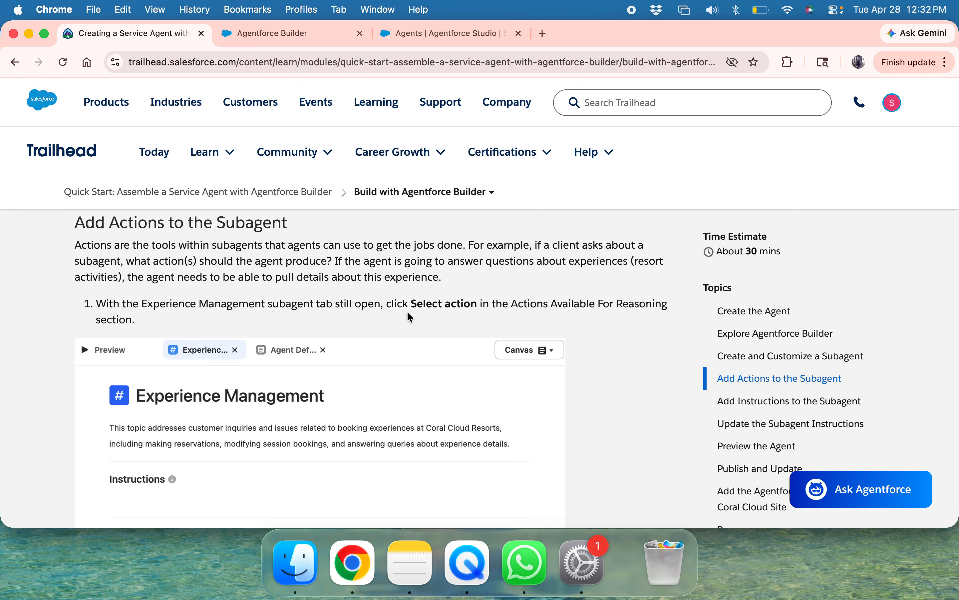
scroll(410, 316, "down", 1)
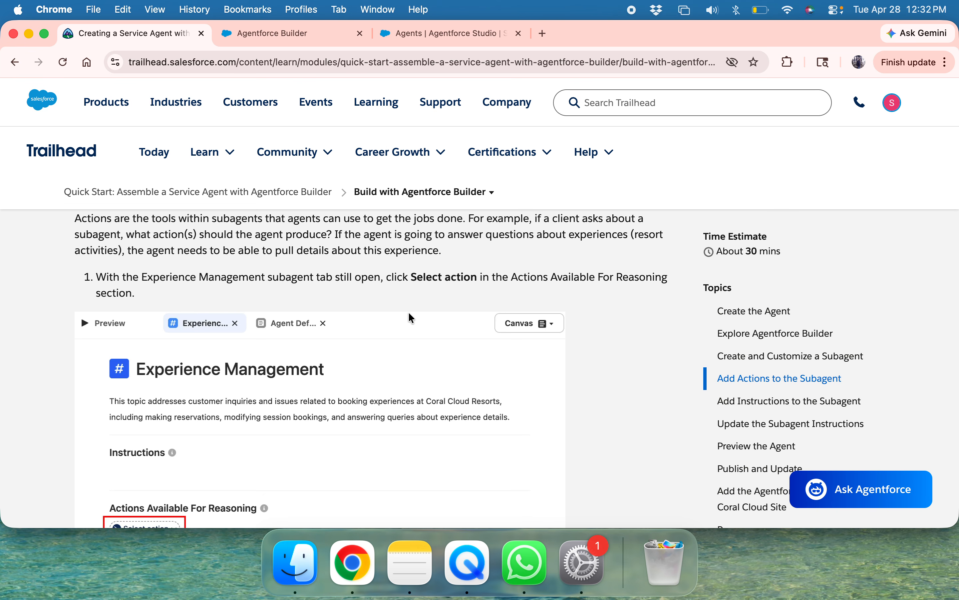
scroll(409, 315, "down", 2)
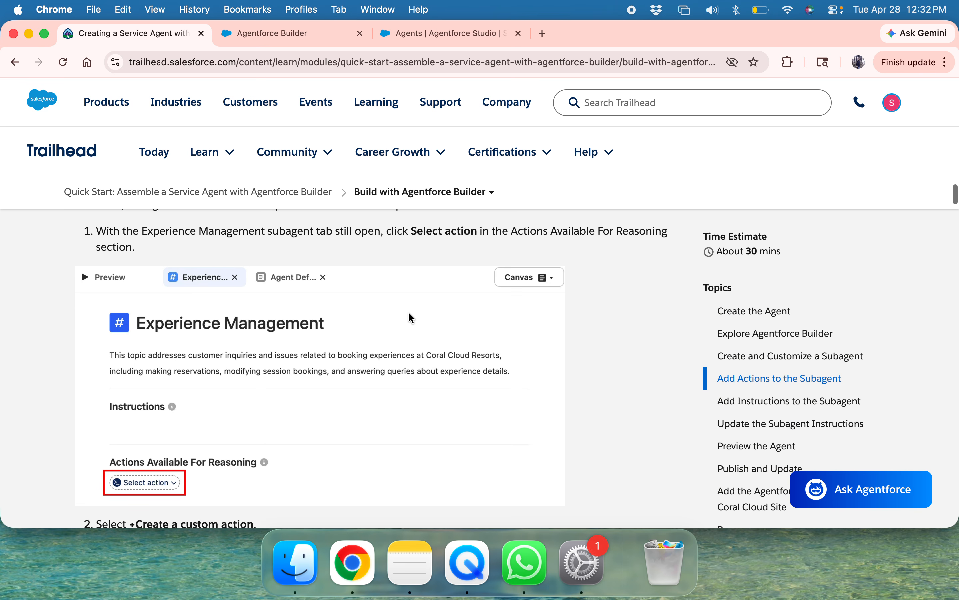
scroll(194, 407, "down", 3)
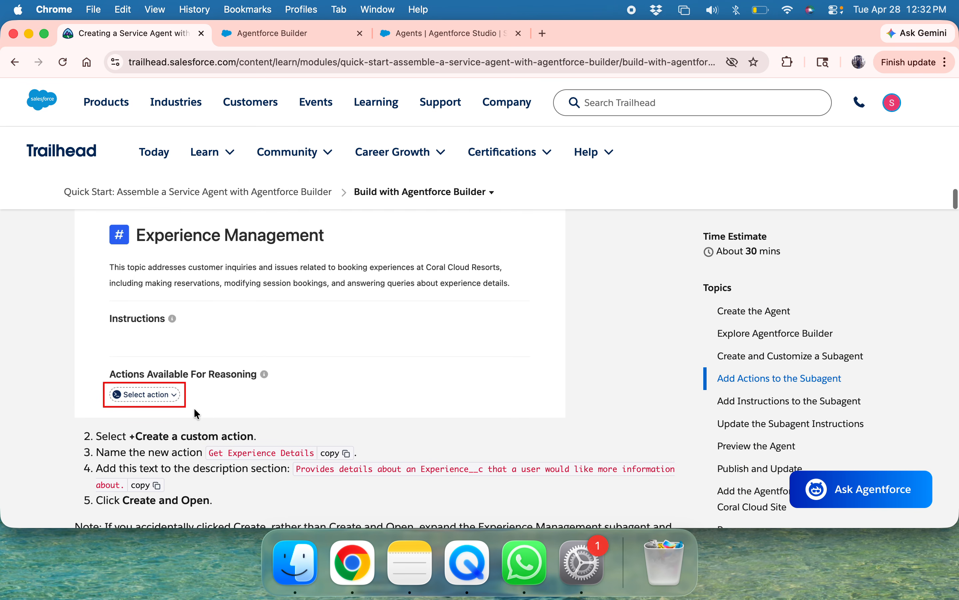
scroll(194, 408, "down", 2)
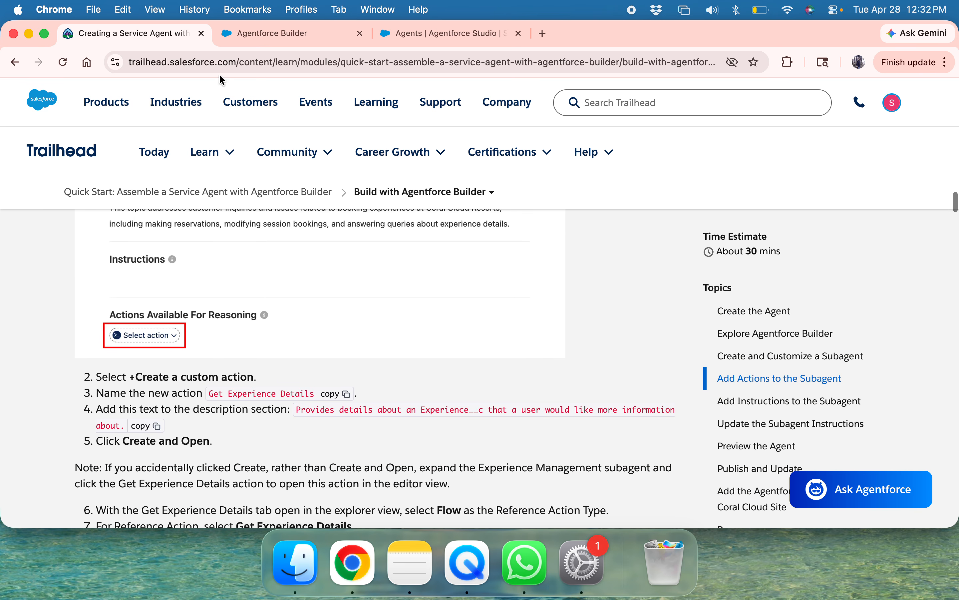
Start a custom action for the Experience Management subagent and name it "Get Experience Details" as given in Trailhead.
left_click(274, 33)
left_click(310, 382)
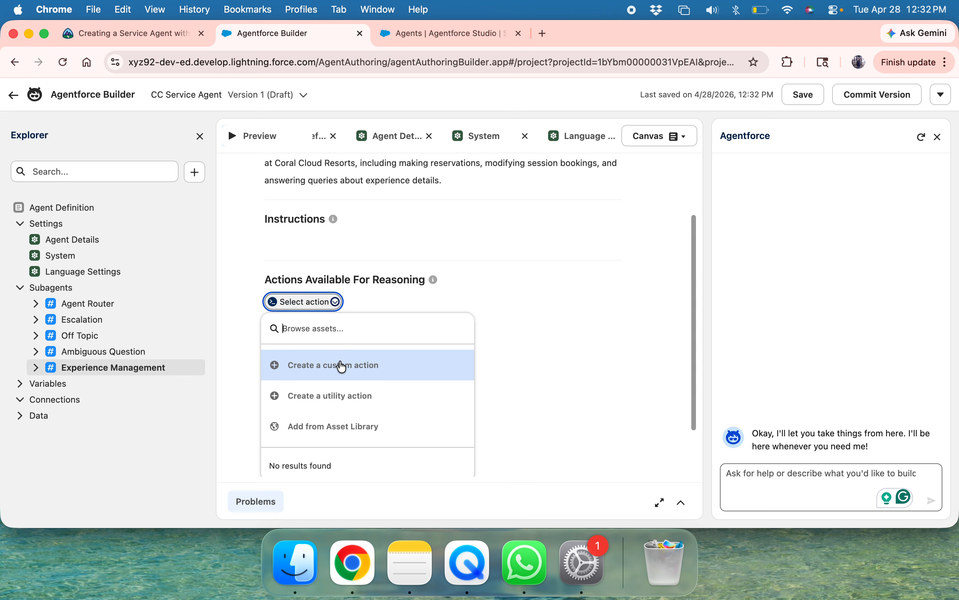
left_click(340, 364)
left_click(97, 34)
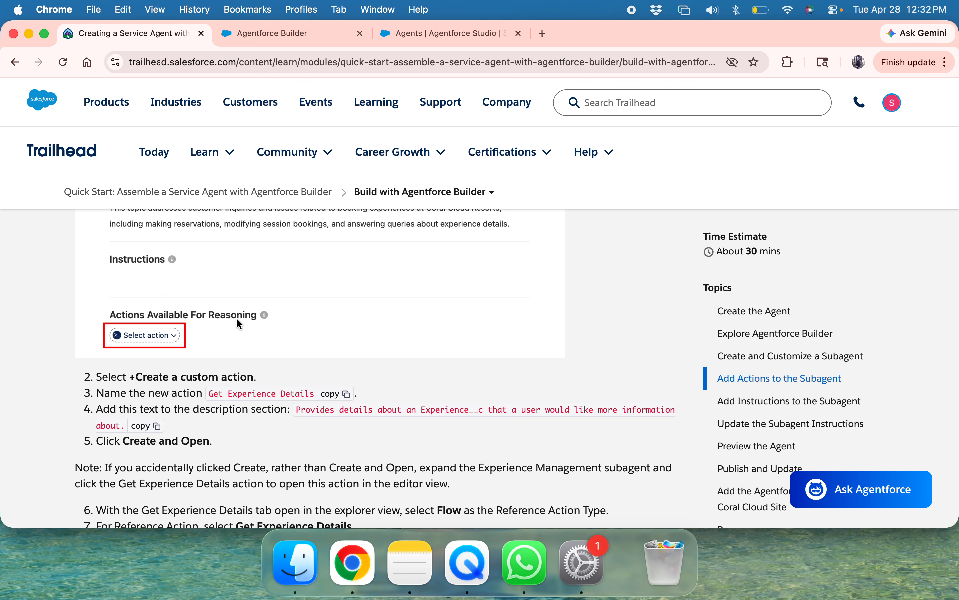
left_click(333, 393)
left_click(289, 34)
left_click(275, 271)
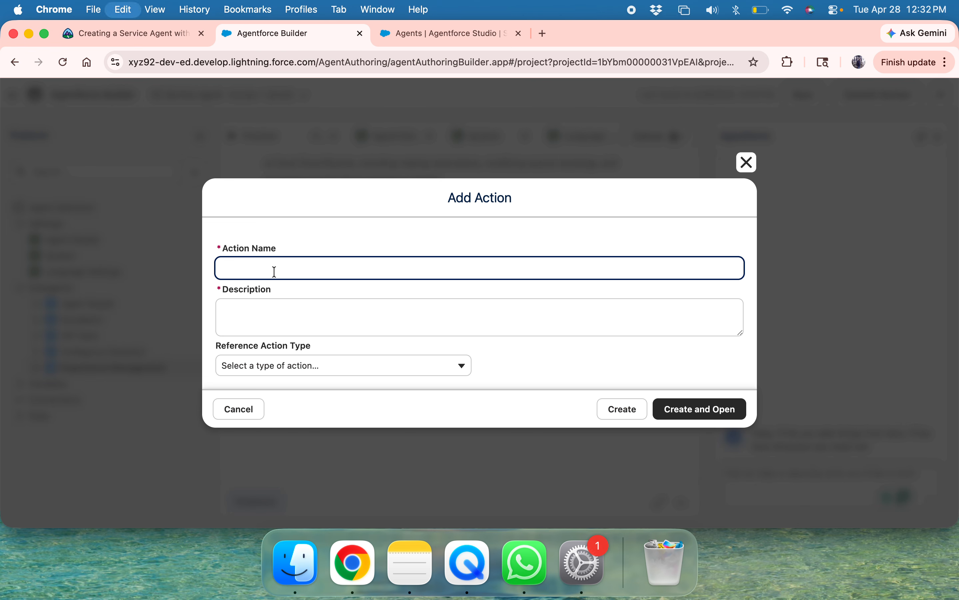
key("super+v")
Set the action's description to Trailhead's text "Provides details about an Experience__c that a user would like more information about.".
left_click(167, 34)
scroll(268, 356, "down", 1)
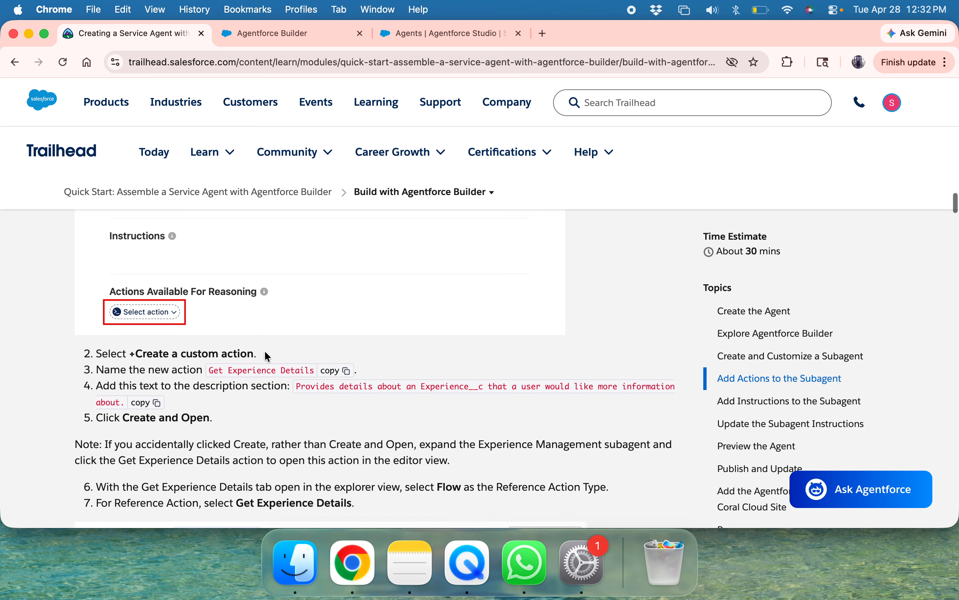
scroll(267, 356, "down", 1)
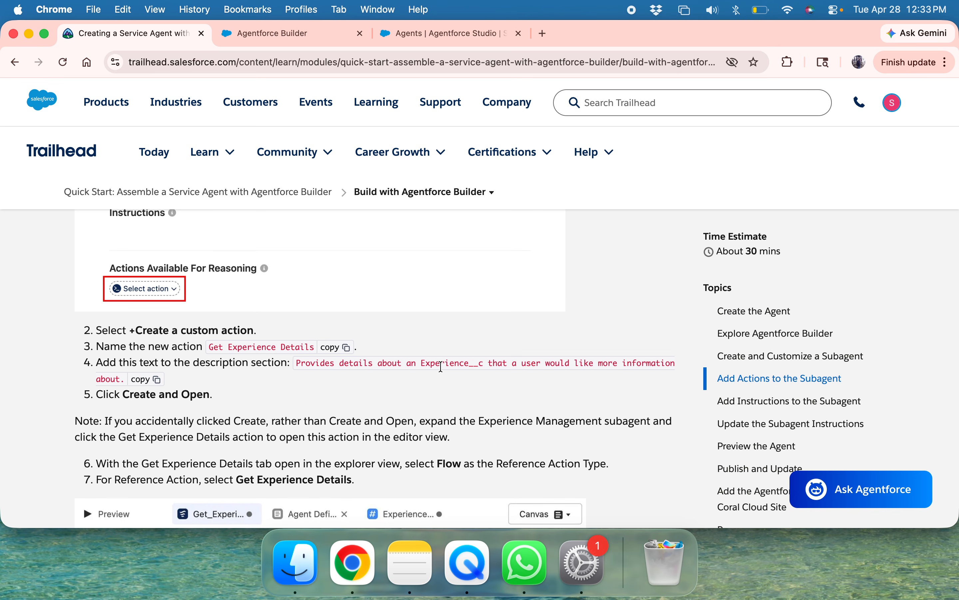
left_click(157, 379)
left_click(266, 30)
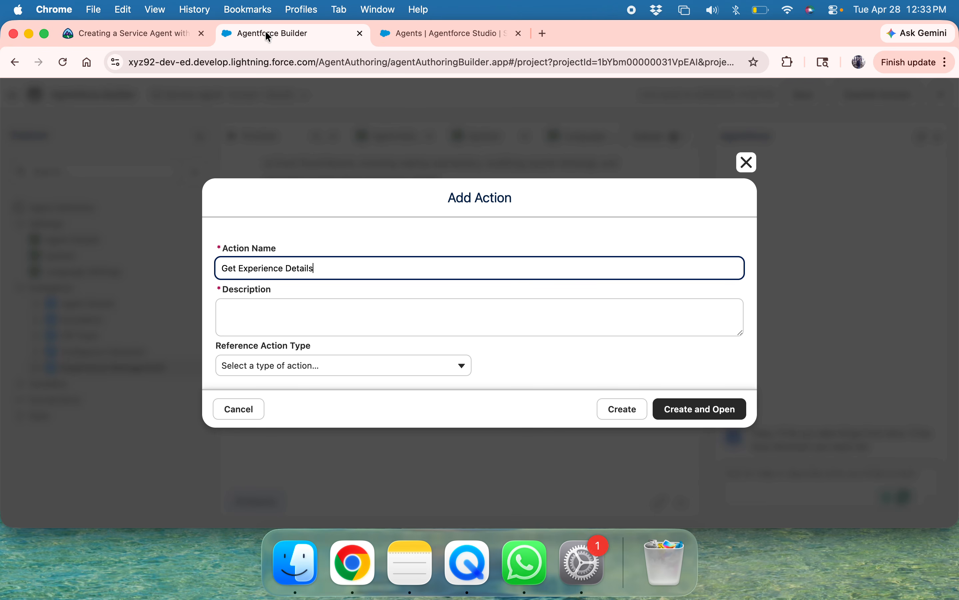
left_click(323, 319)
key("super+v")
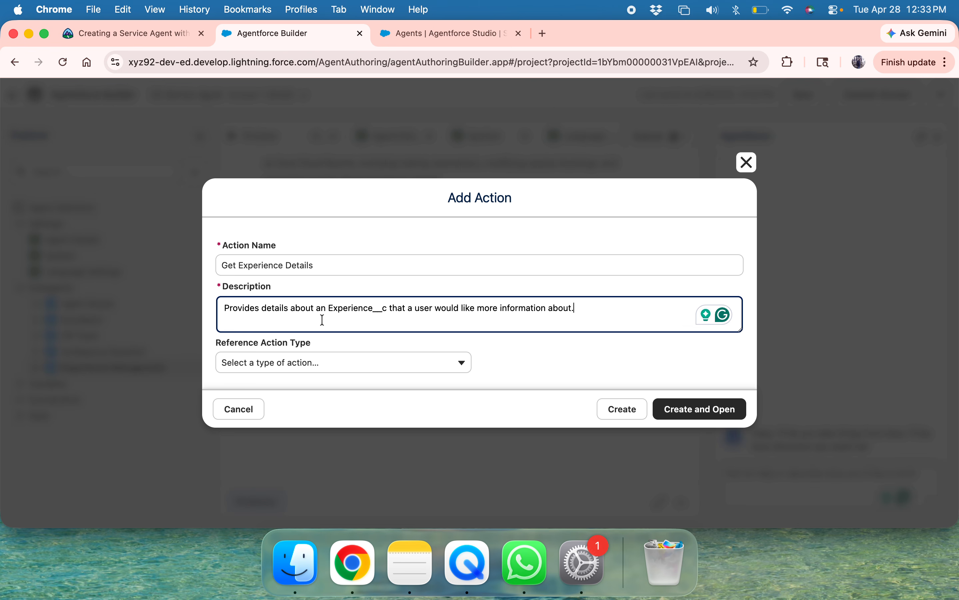
left_click_drag(329, 308, 394, 306)
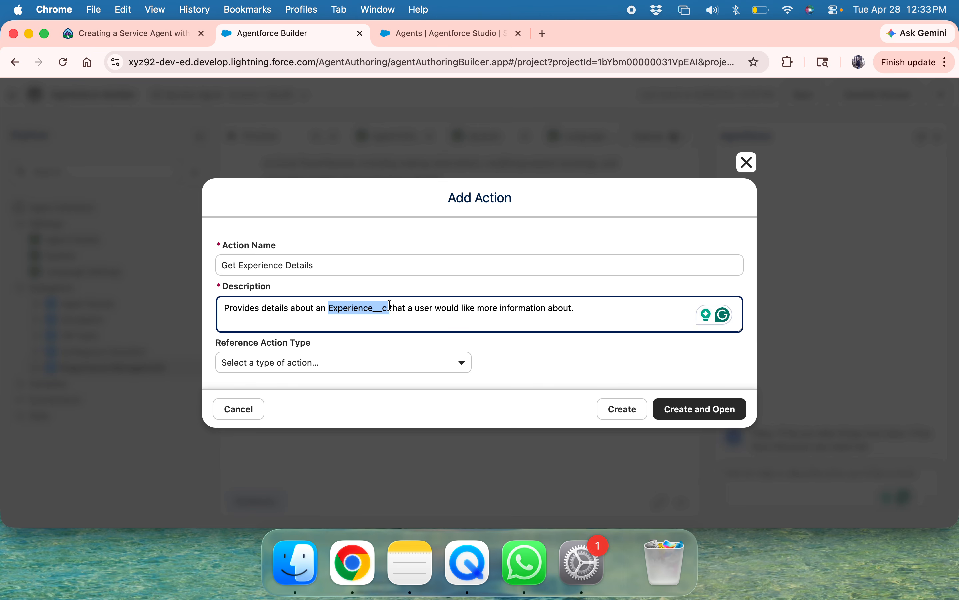
Review the Trailhead instructions for creating and opening the action and choosing its Reference Action Type and Reference Action.
left_click(155, 28)
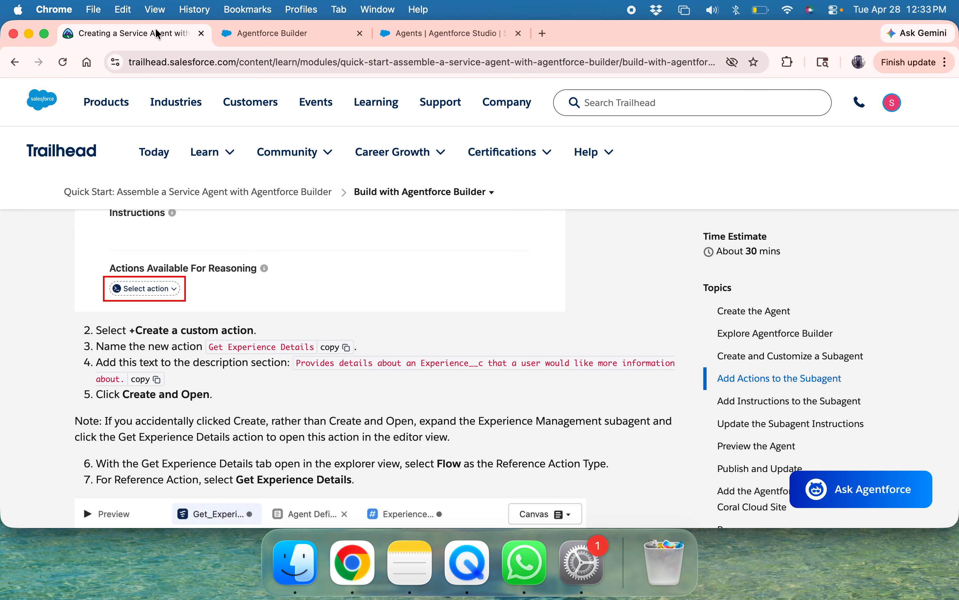
scroll(296, 379, "down", 1)
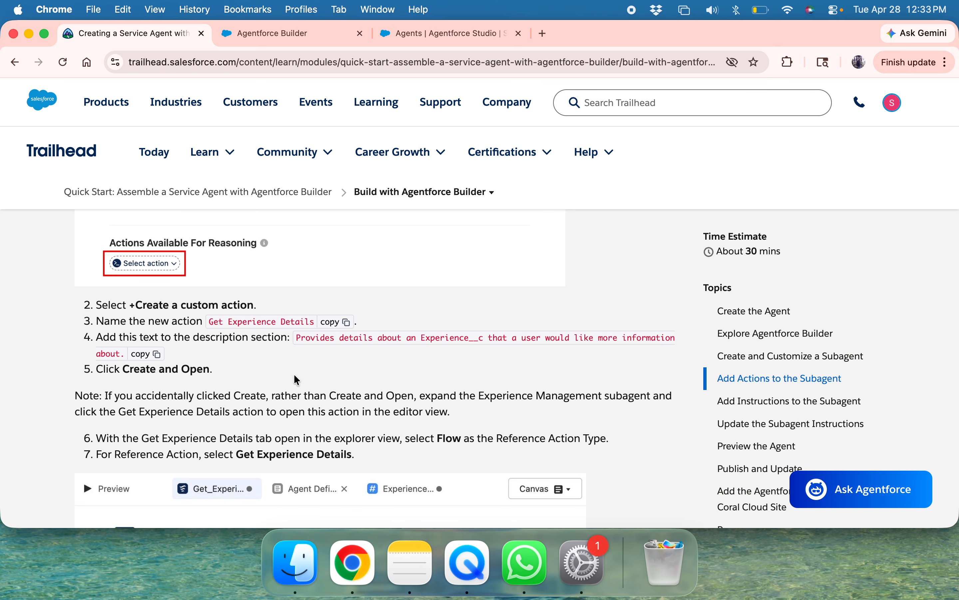
scroll(296, 379, "down", 1)
left_click(258, 35)
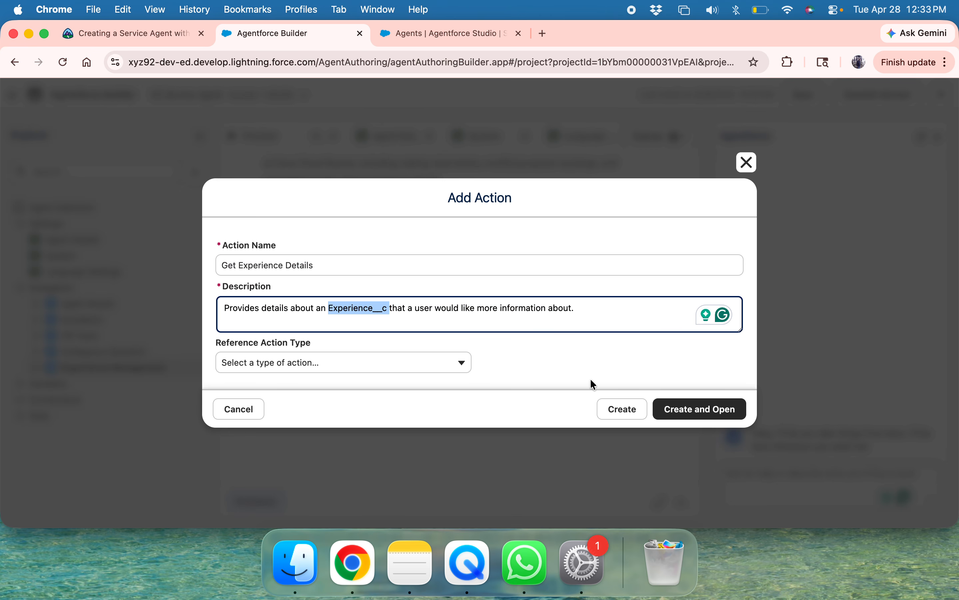
left_click(115, 36)
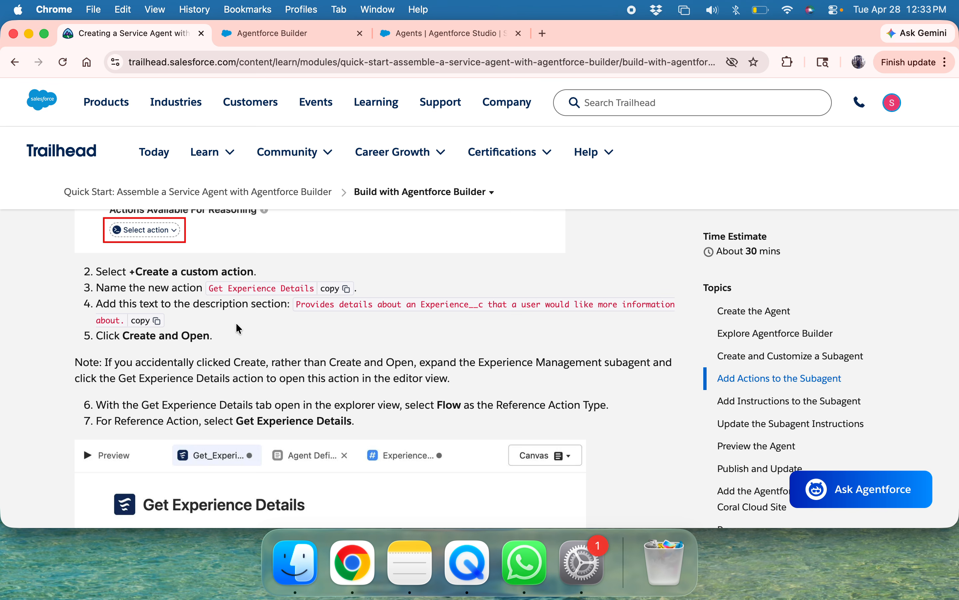
scroll(236, 323, "up", 1)
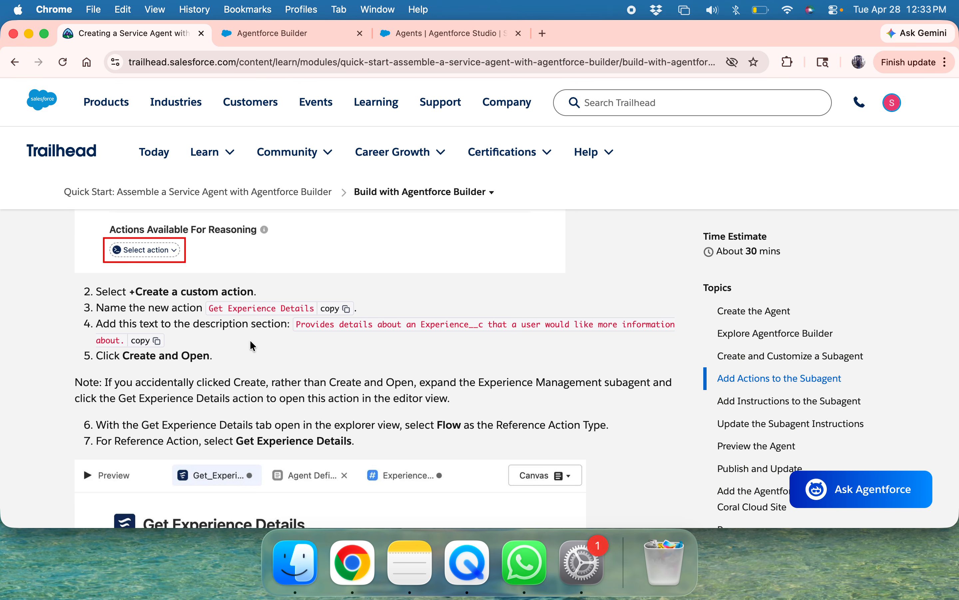
scroll(251, 341, "down", 1)
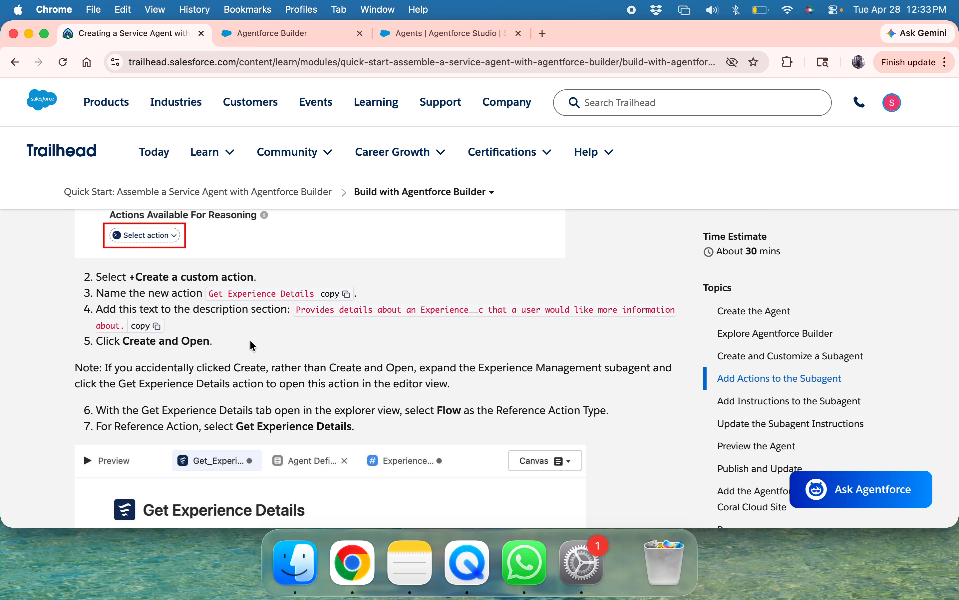
Following Trailhead, set the new action's Reference Action Type to Flow and its Reference Action to Get Experience Details.
scroll(251, 345, "down", 5)
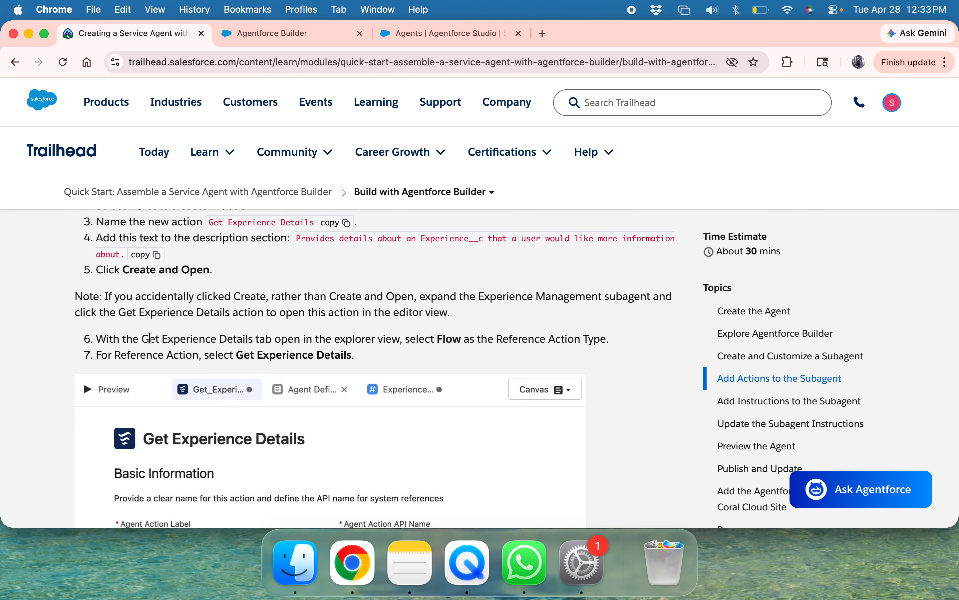
scroll(244, 336, "down", 1)
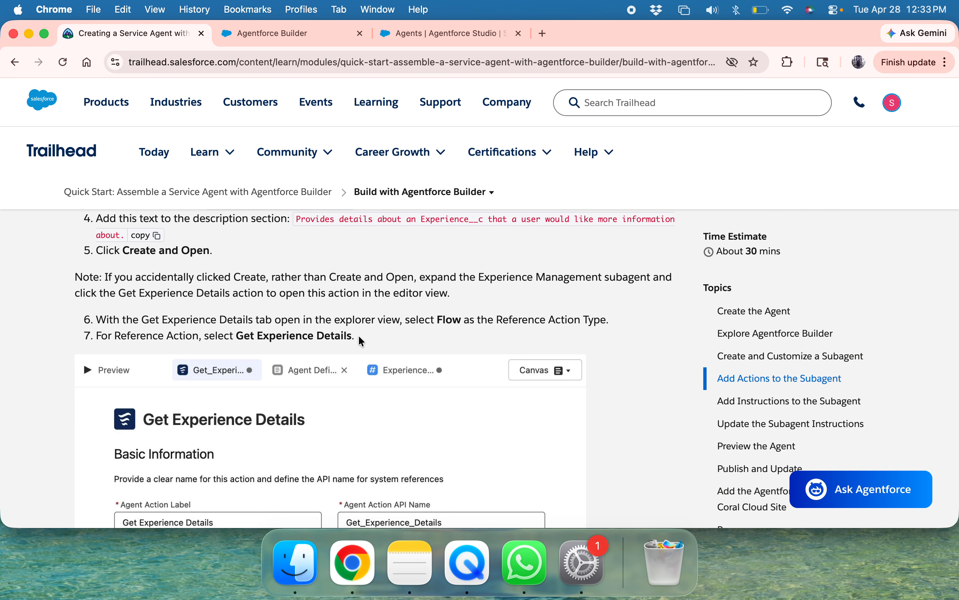
scroll(360, 339, "down", 1)
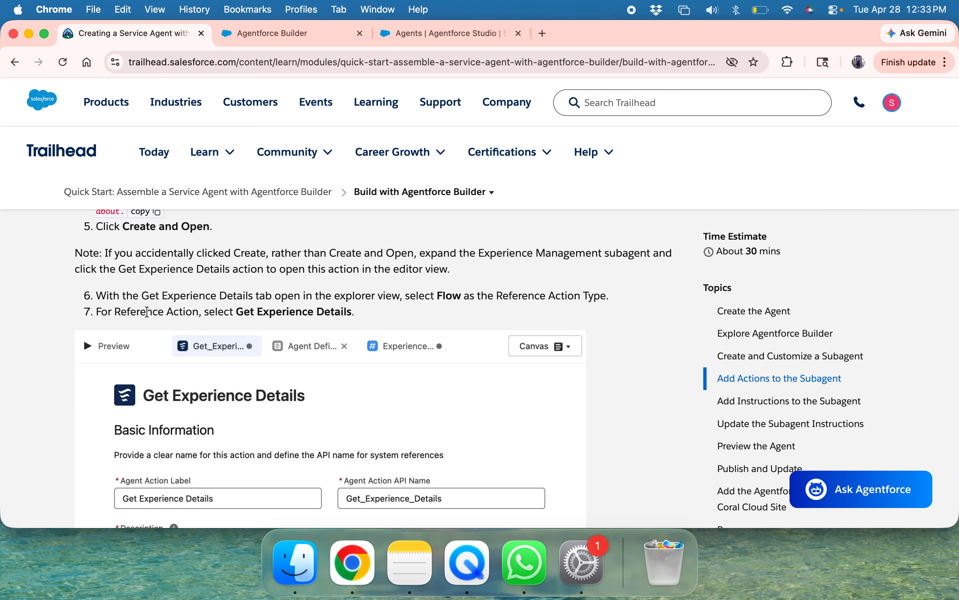
left_click_drag(117, 317, 352, 313)
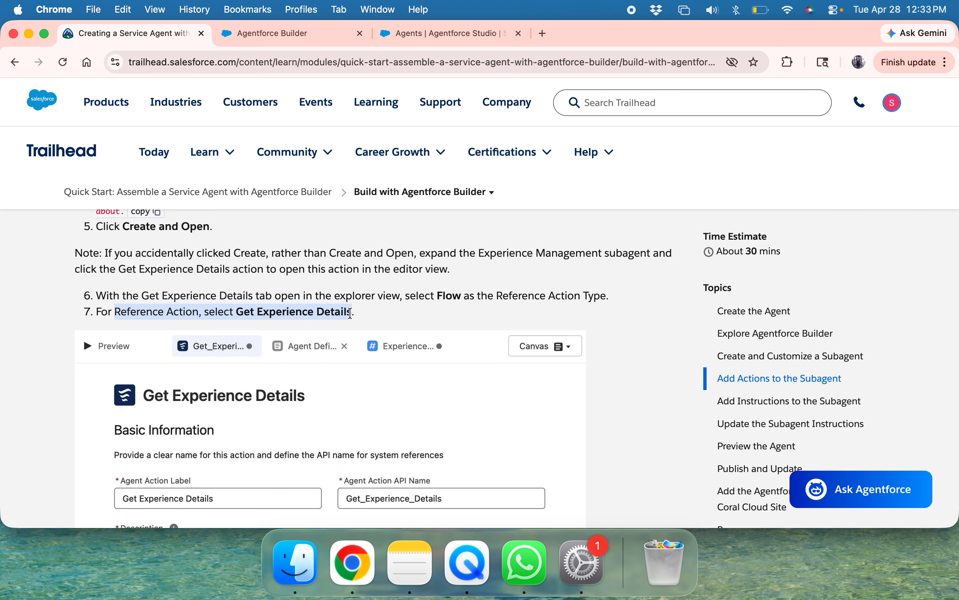
left_click(291, 32)
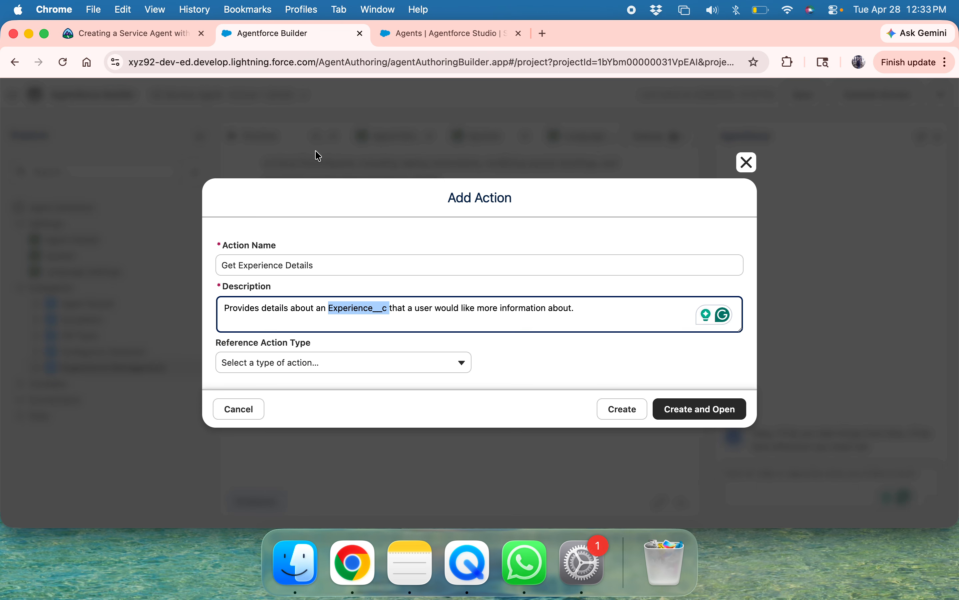
left_click(321, 361)
left_click(293, 431)
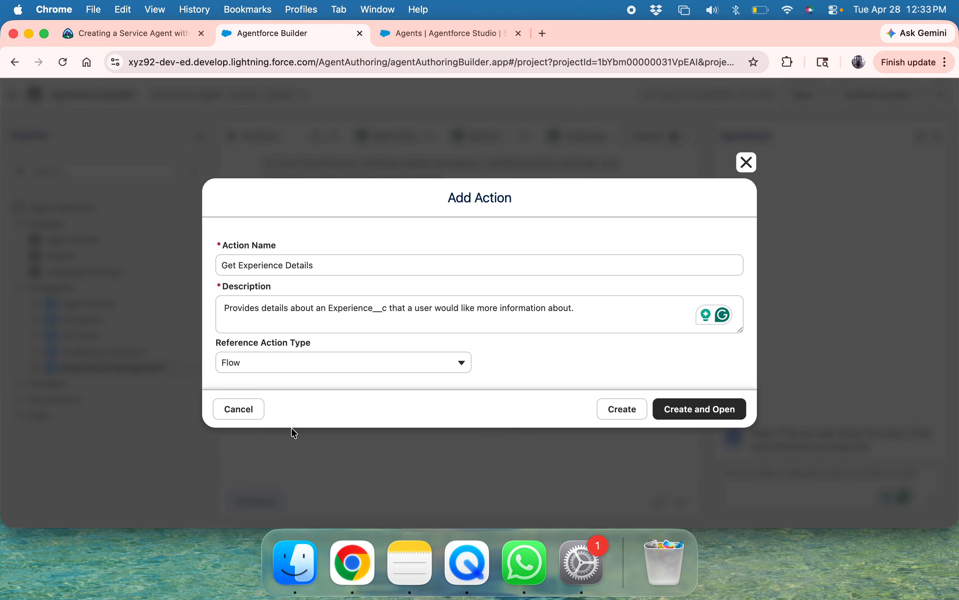
left_click(499, 362)
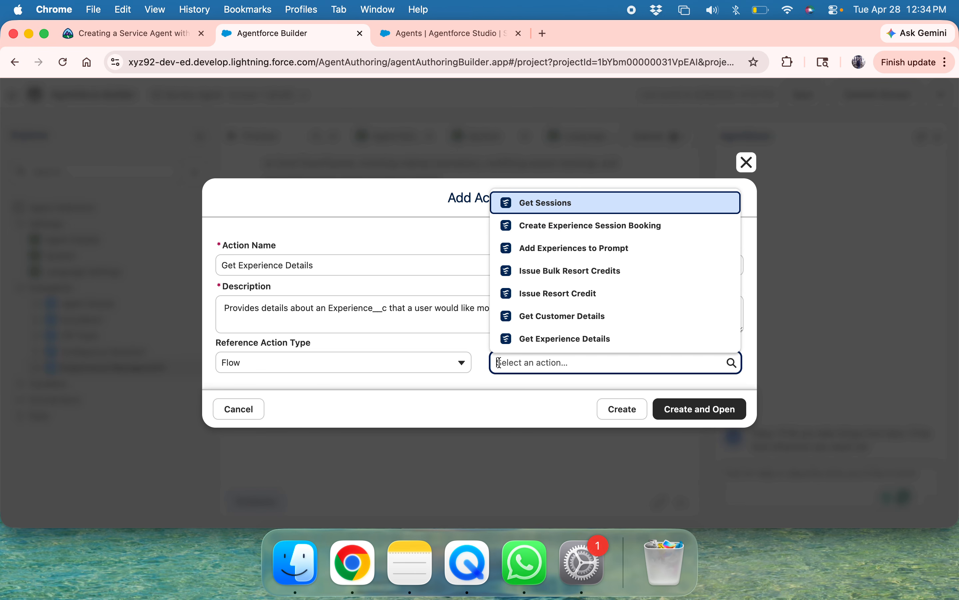
type("ge")
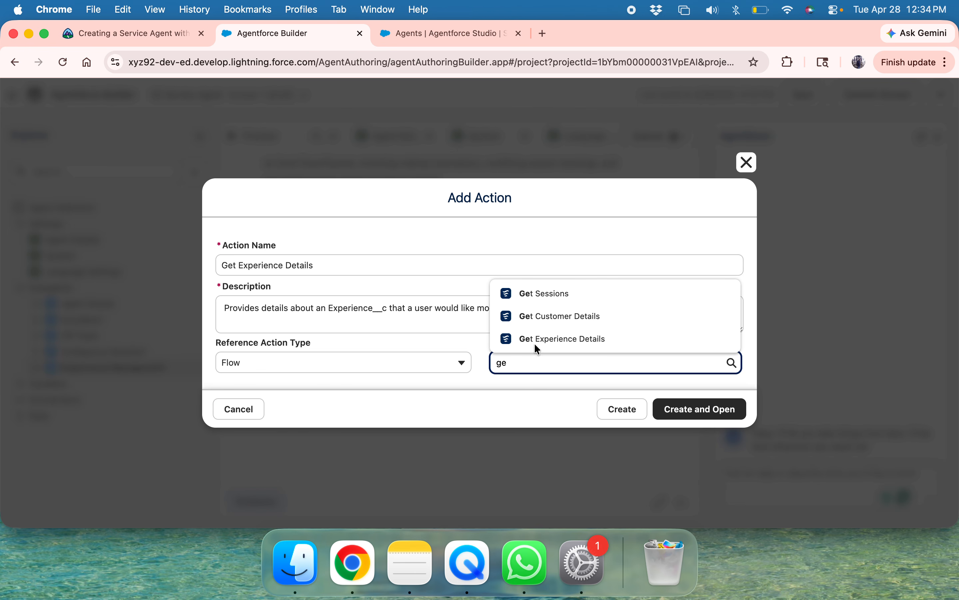
left_click(527, 341)
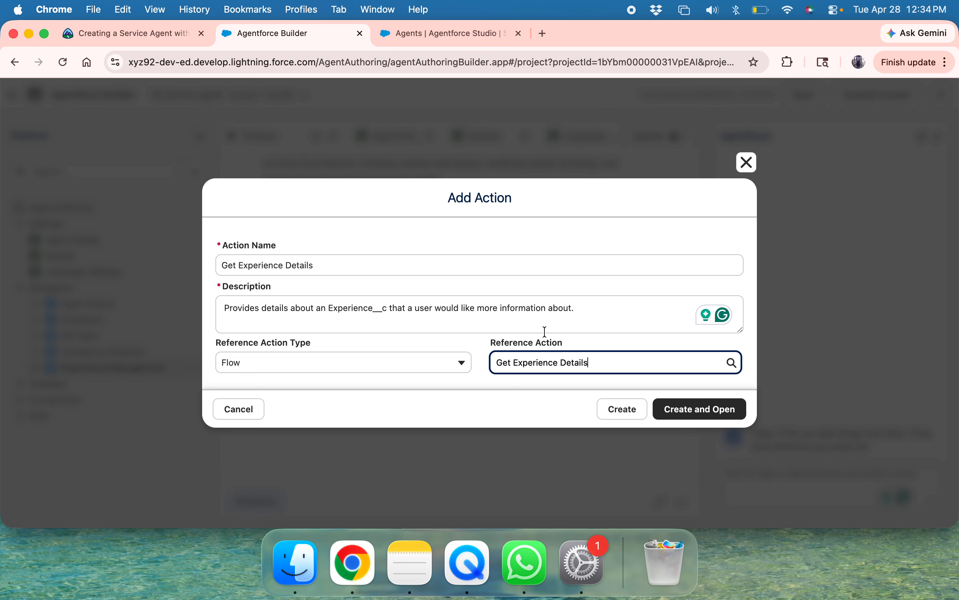
Review the selected flow's details and Trailhead's steps on the Advanced Settings for experienceName and experienceRecord.
scroll(546, 331, "down", 5)
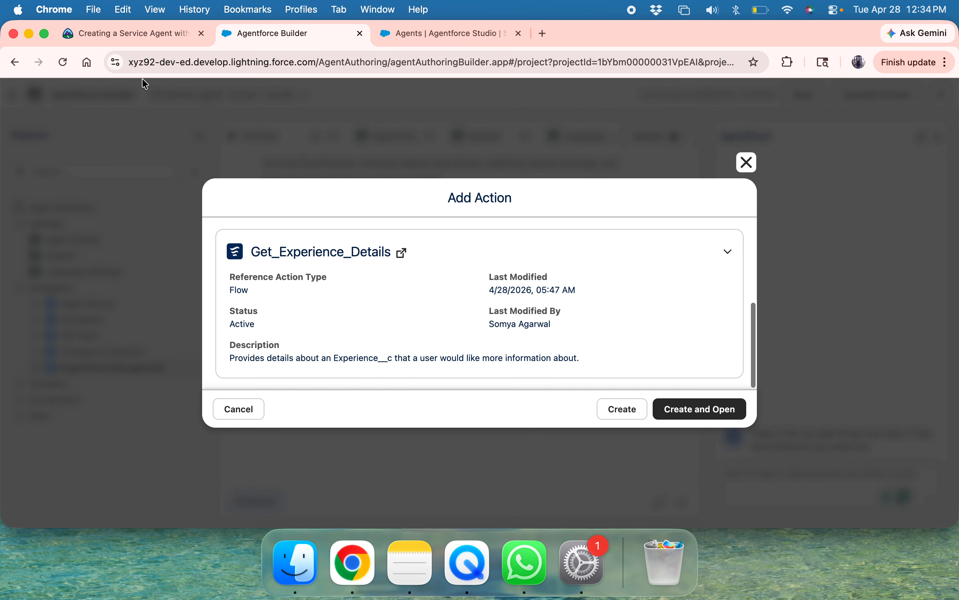
left_click(148, 33)
scroll(206, 377, "down", 4)
scroll(210, 395, "down", 5)
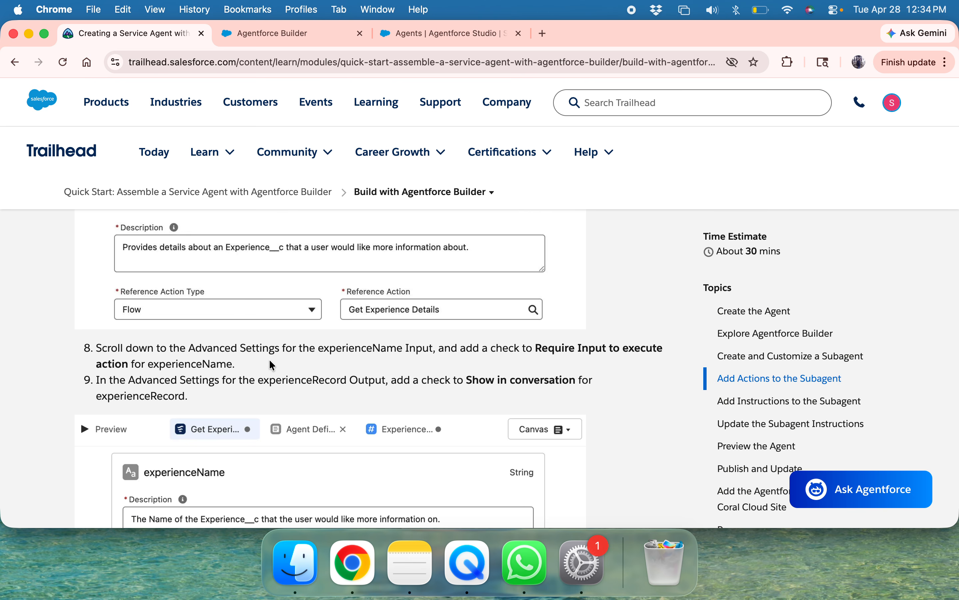
scroll(270, 360, "down", 1)
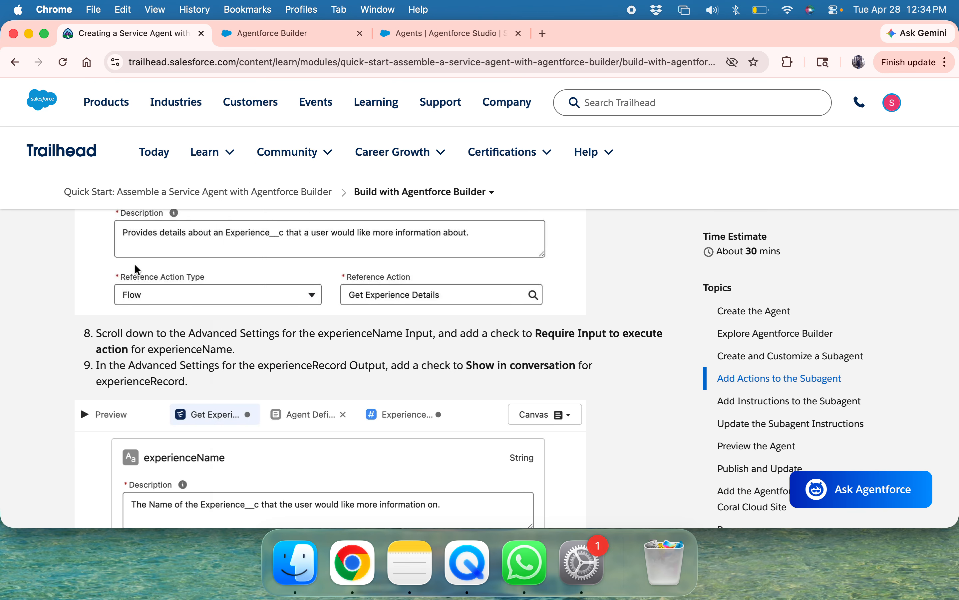
scroll(174, 279, "up", 2)
scroll(173, 278, "down", 2)
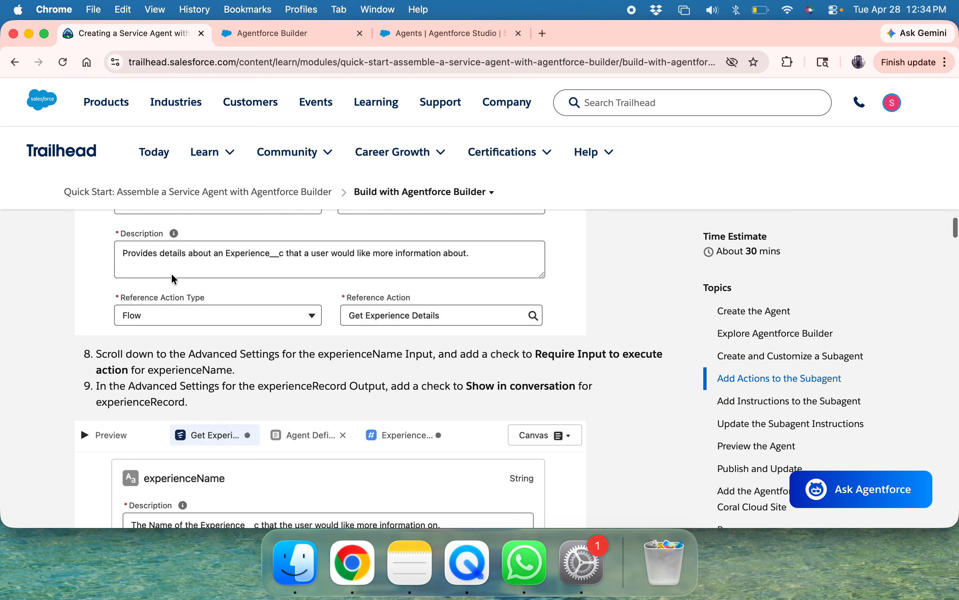
Recheck the Get Experience Details action's settings in Agentforce Builder, and create and open the action.
left_click(293, 35)
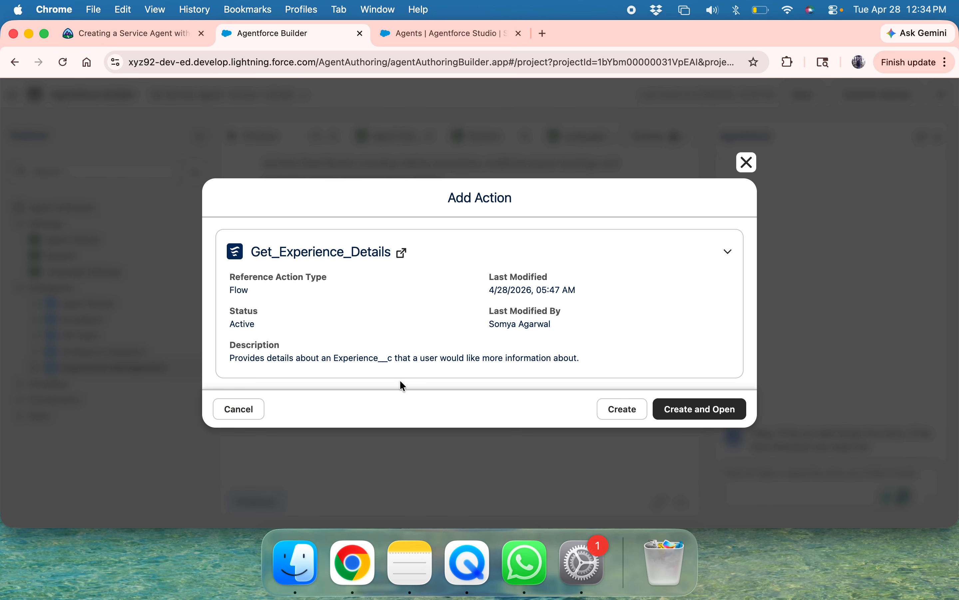
scroll(384, 341, "up", 5)
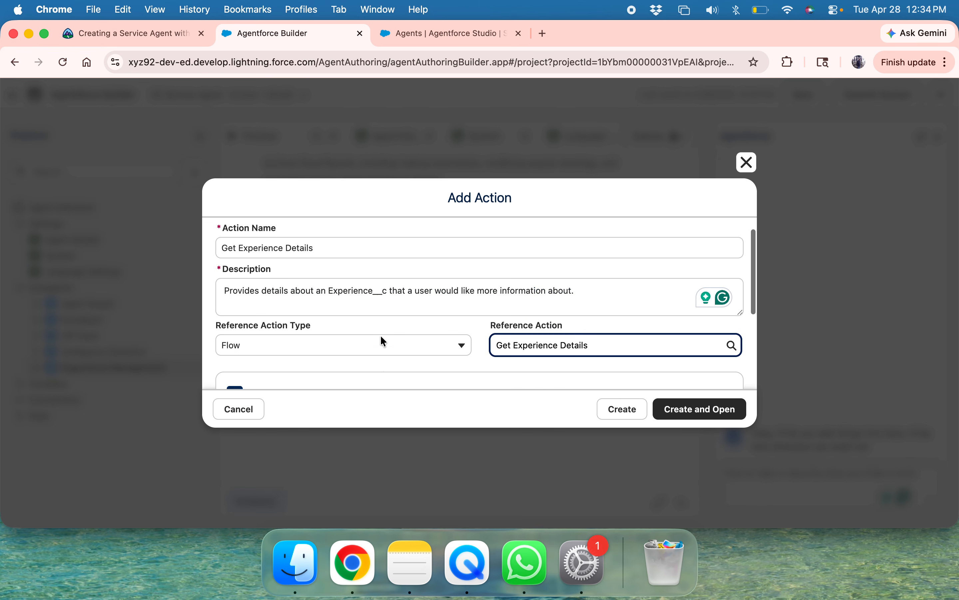
scroll(382, 341, "down", 3)
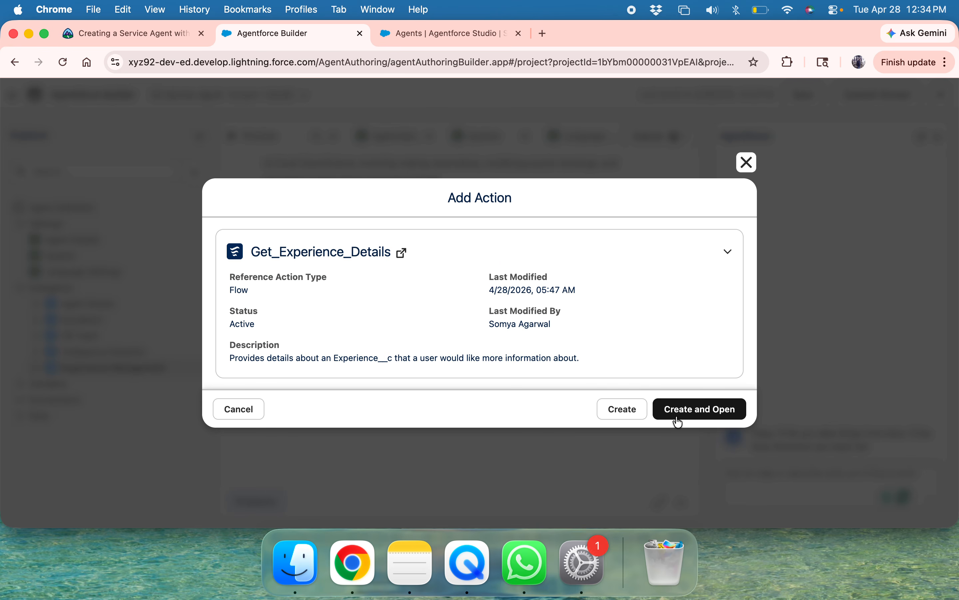
left_click(677, 416)
Compare the new action's Inputs and Outputs sections with Trailhead's steps for the experienceName input and experienceRecord output.
scroll(336, 330, "down", 5)
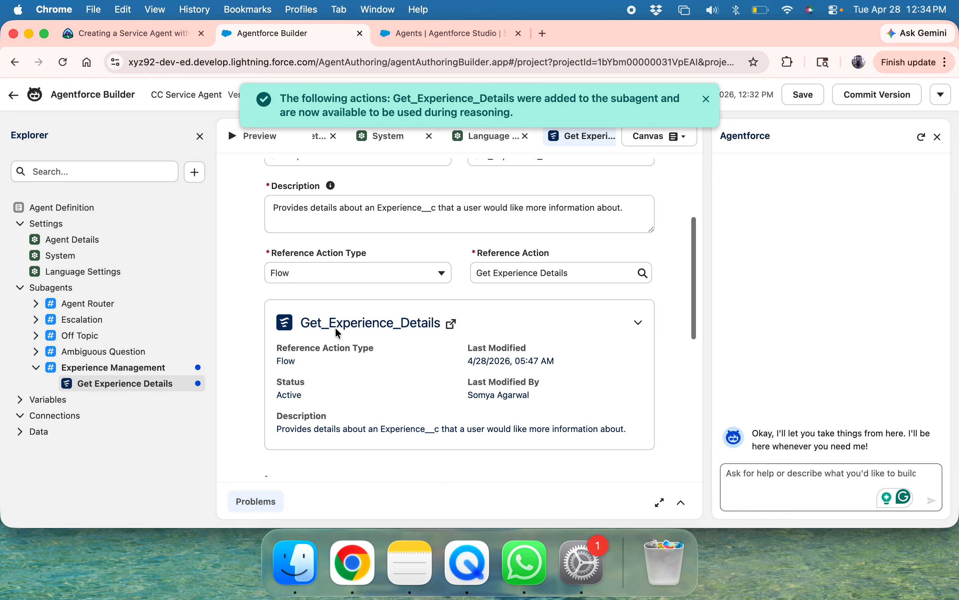
scroll(335, 327, "down", 7)
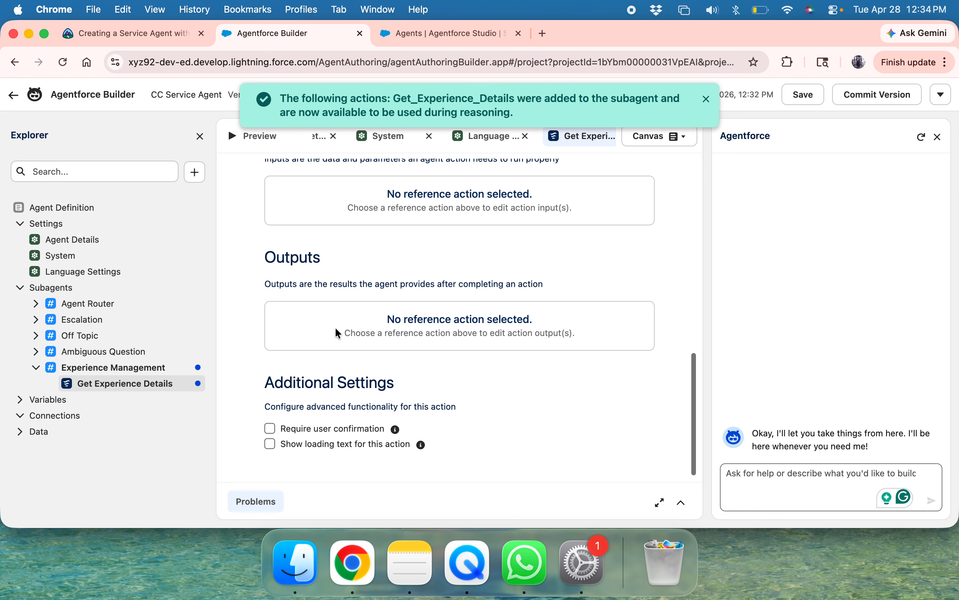
scroll(286, 438, "up", 8)
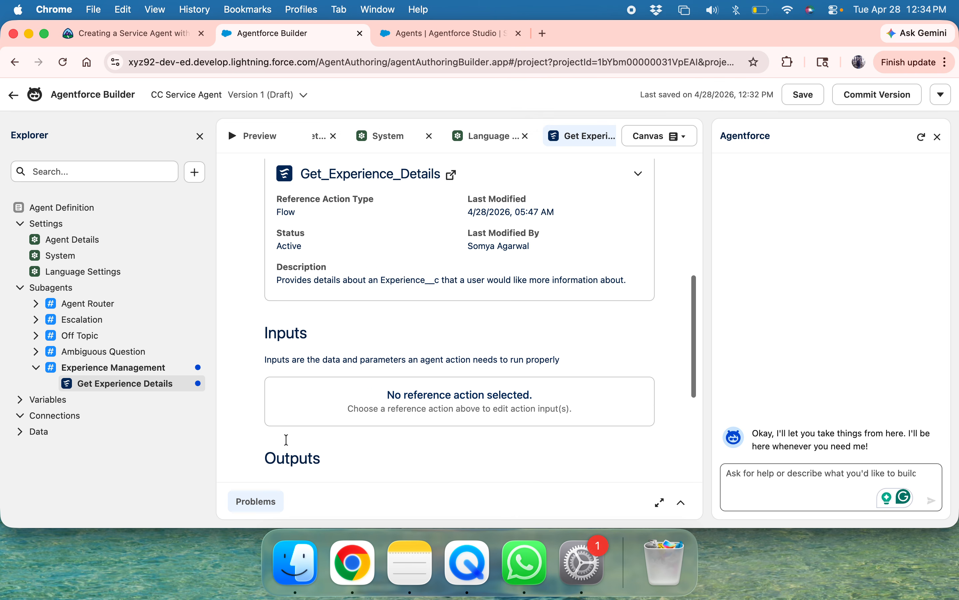
left_click(111, 32)
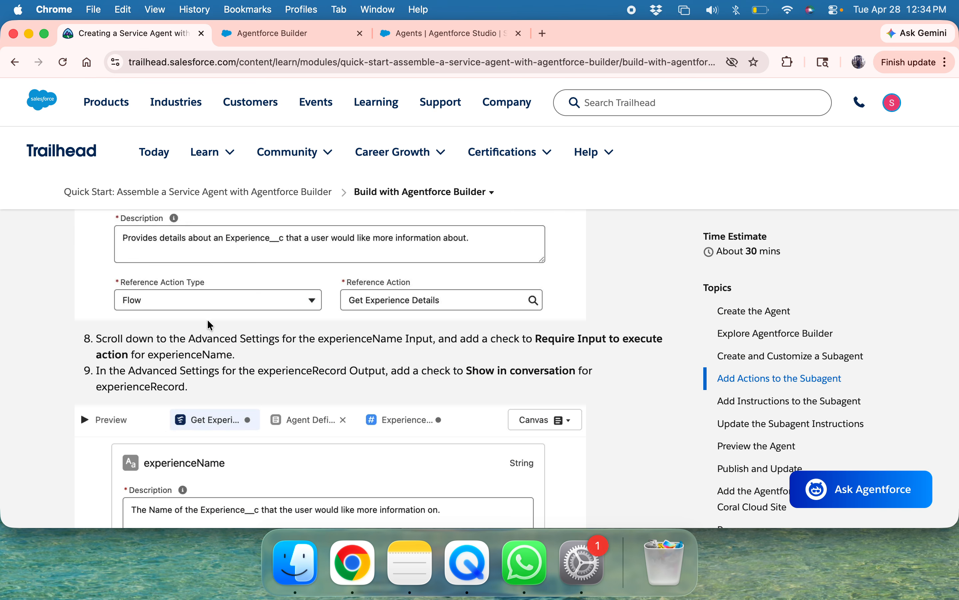
scroll(182, 355, "down", 2)
scroll(182, 355, "down", 2)
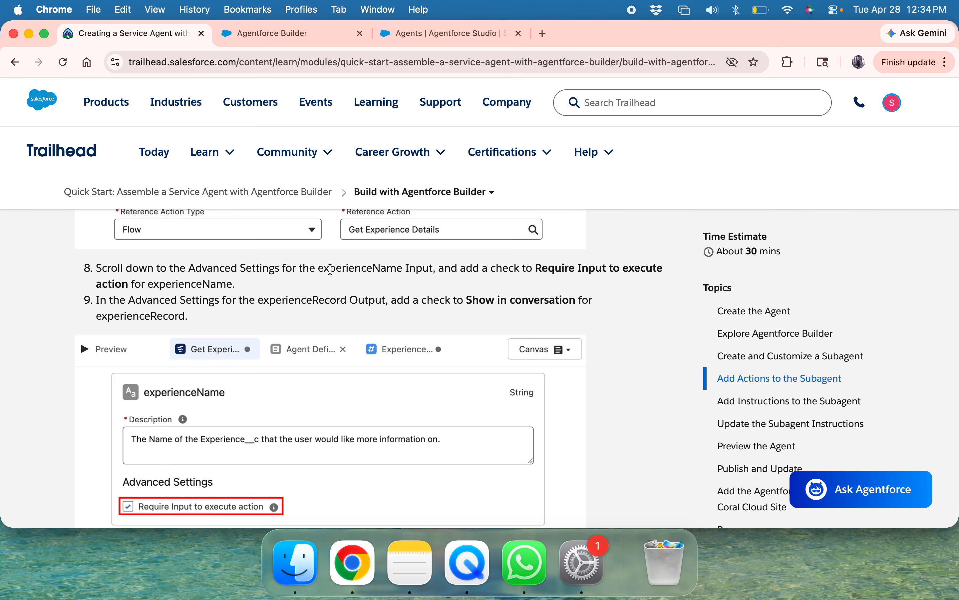
left_click_drag(318, 269, 446, 273)
scroll(440, 292, "down", 1)
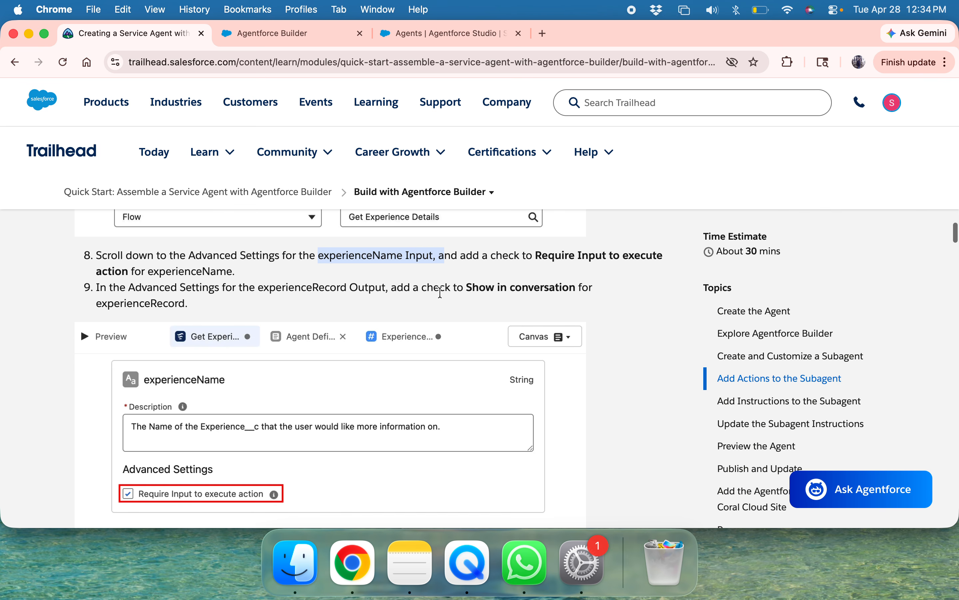
Return to Agentforce Builder and look through the Get Experience Details action for the experienceName and experienceRecord settings.
left_click(259, 38)
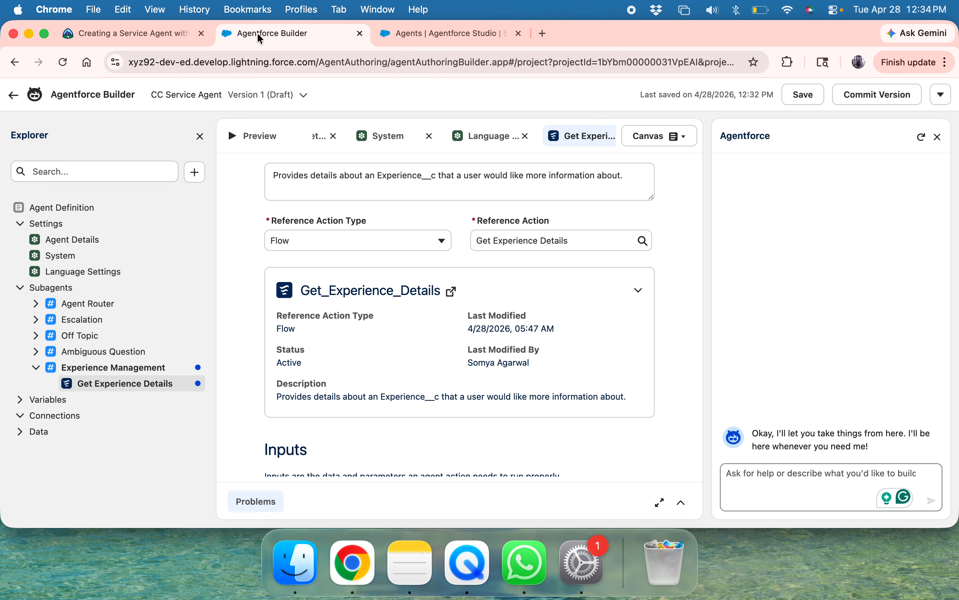
scroll(328, 390, "down", 10)
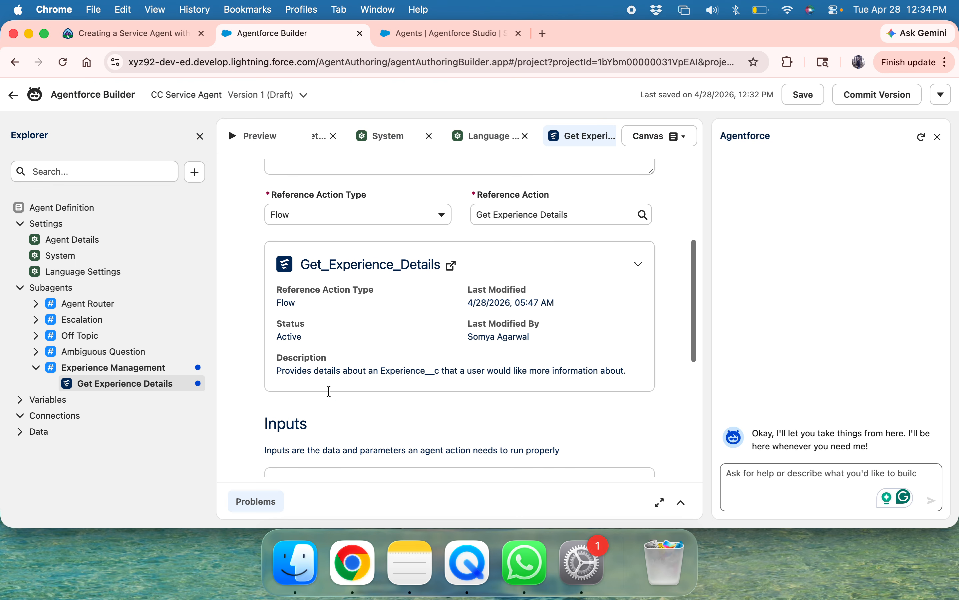
scroll(330, 392, "down", 2)
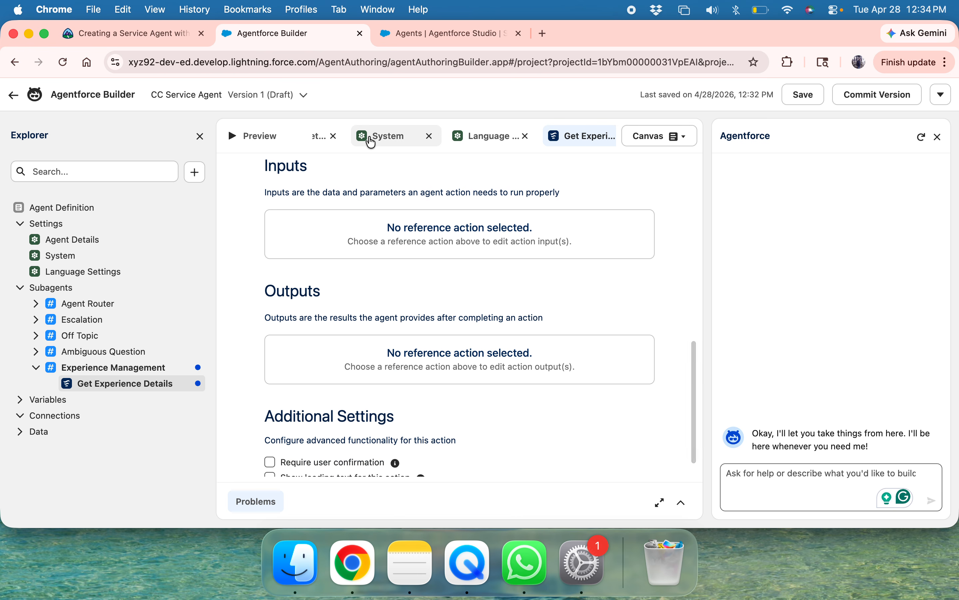
scroll(374, 250, "down", 1)
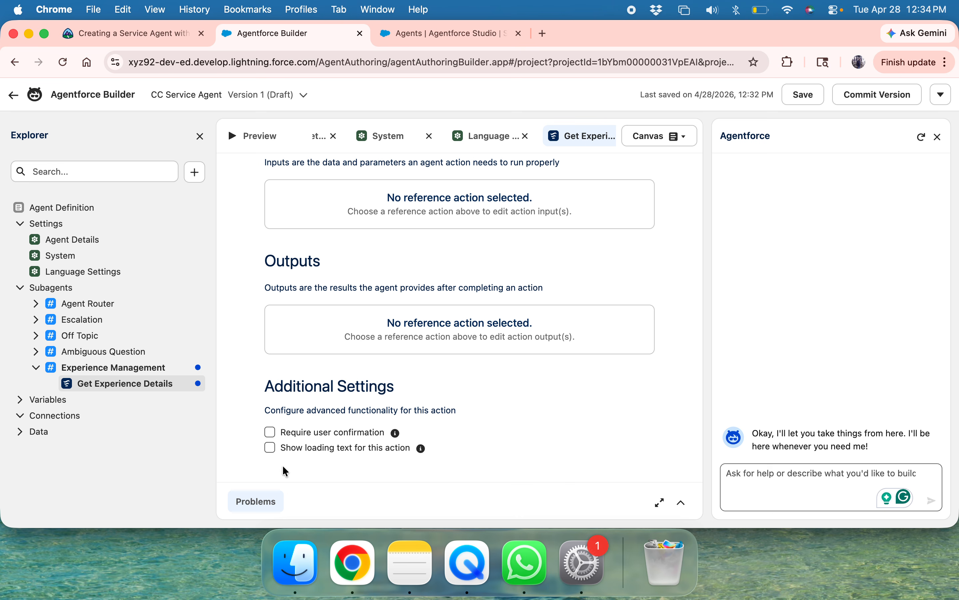
scroll(283, 465, "up", 8)
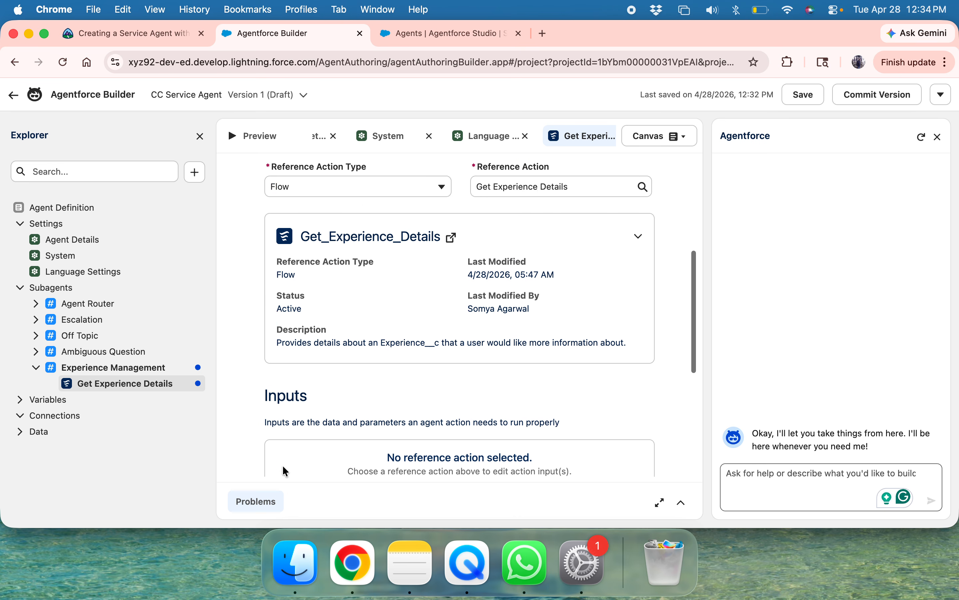
scroll(283, 465, "up", 6)
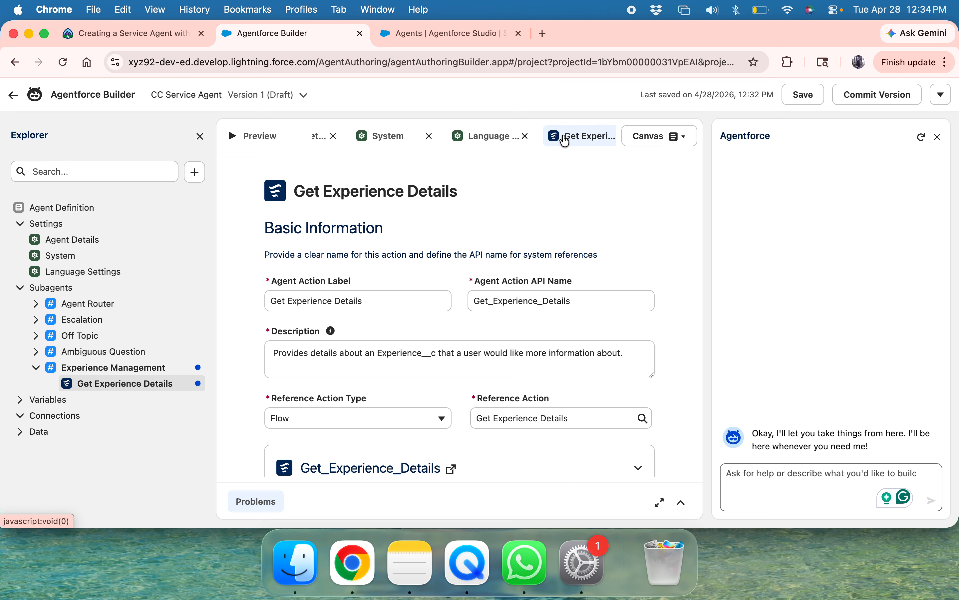
Look through the agent's Agent Details, System Messages and Language Settings pages.
left_click(317, 139)
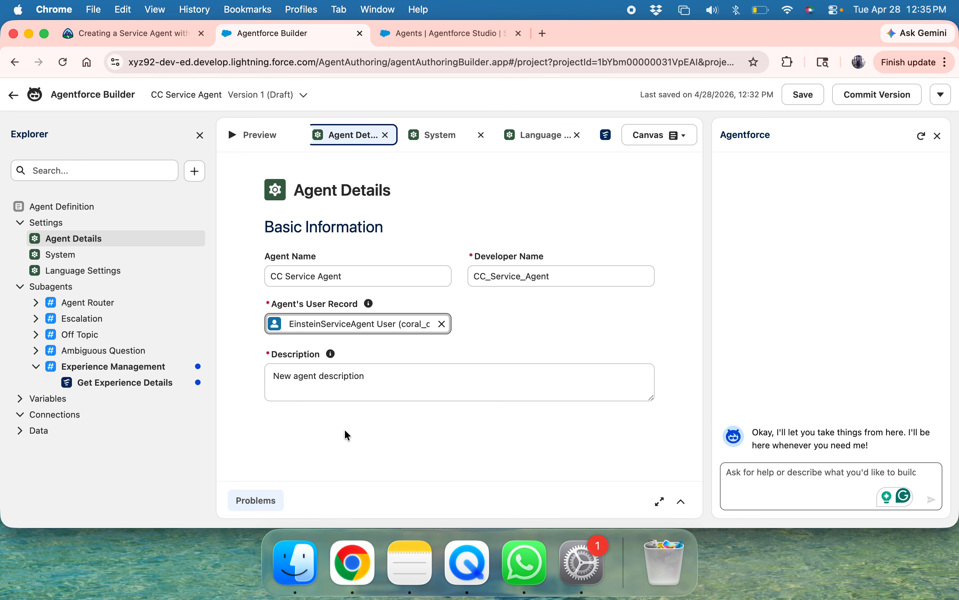
left_click(427, 143)
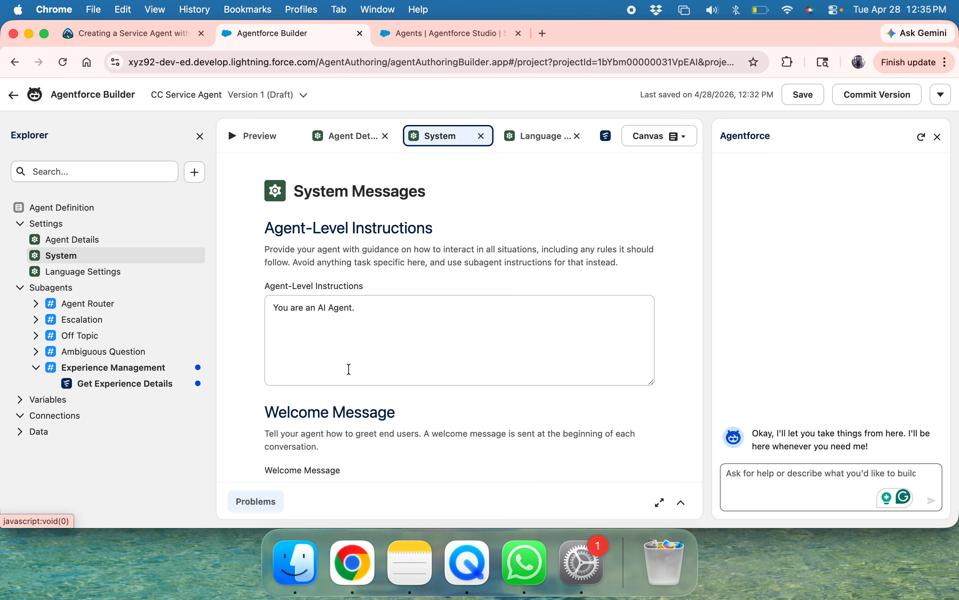
scroll(349, 360, "down", 5)
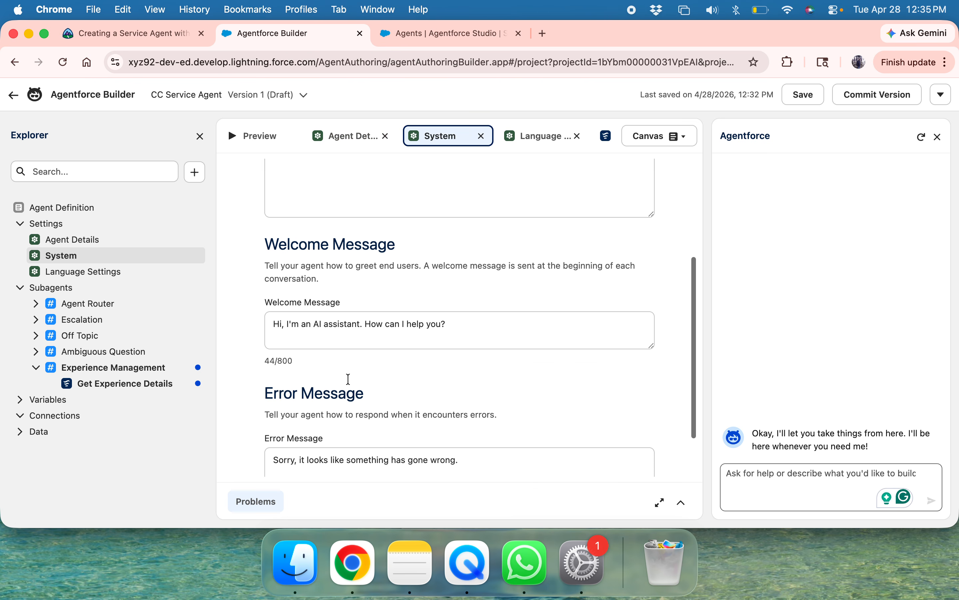
left_click(538, 135)
left_click(412, 369)
scroll(411, 369, "down", 5)
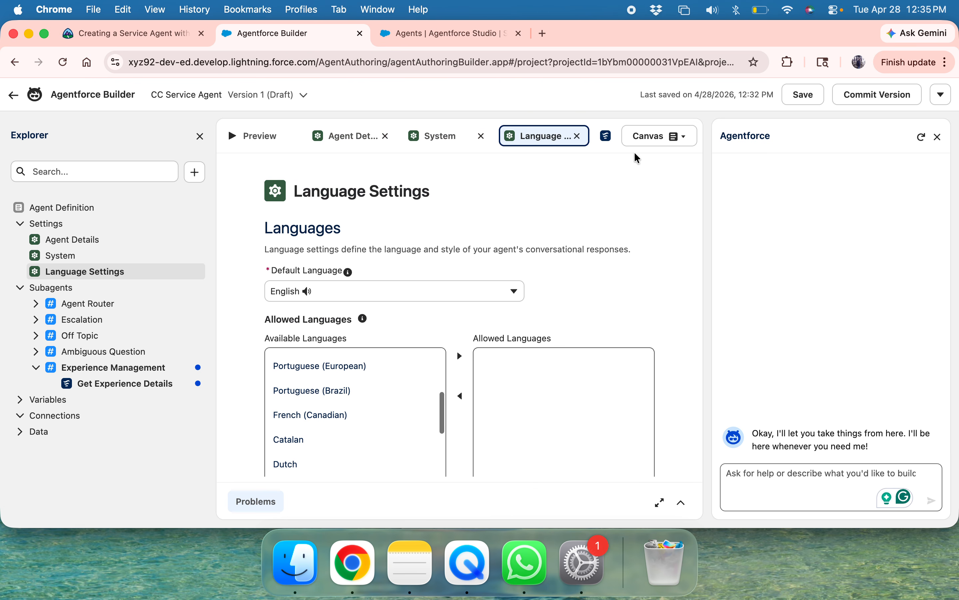
left_click(336, 140)
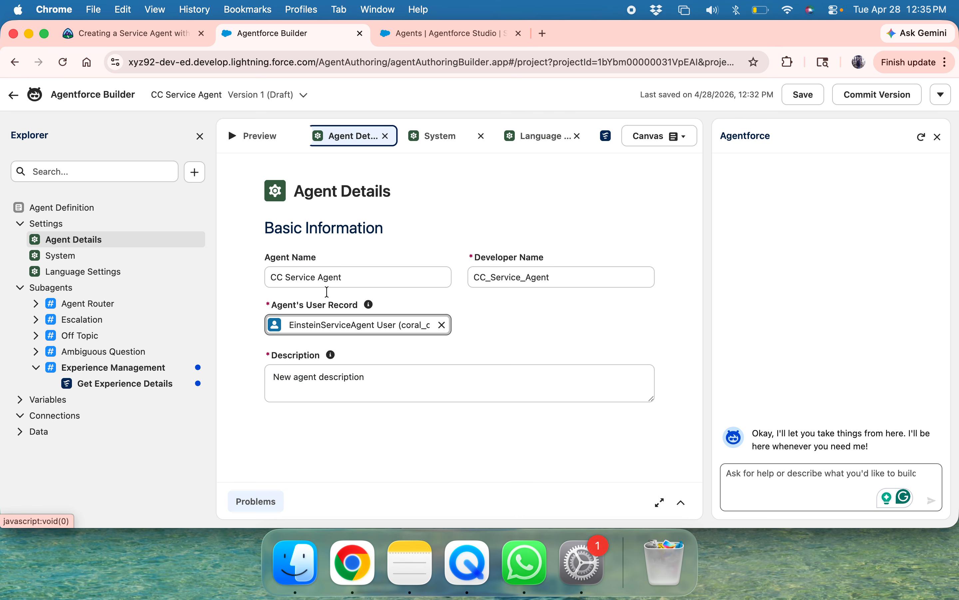
Close the System and Language Settings pages and open the Experience Management subagent at its Actions Available For Reasoning.
left_click(436, 135)
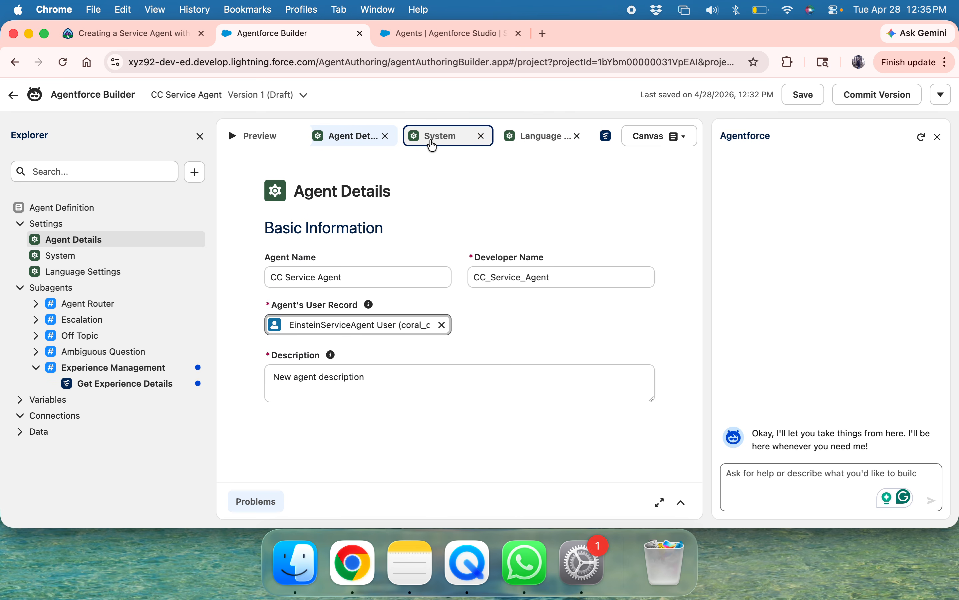
left_click(577, 137)
left_click(471, 135)
scroll(369, 319, "down", 5)
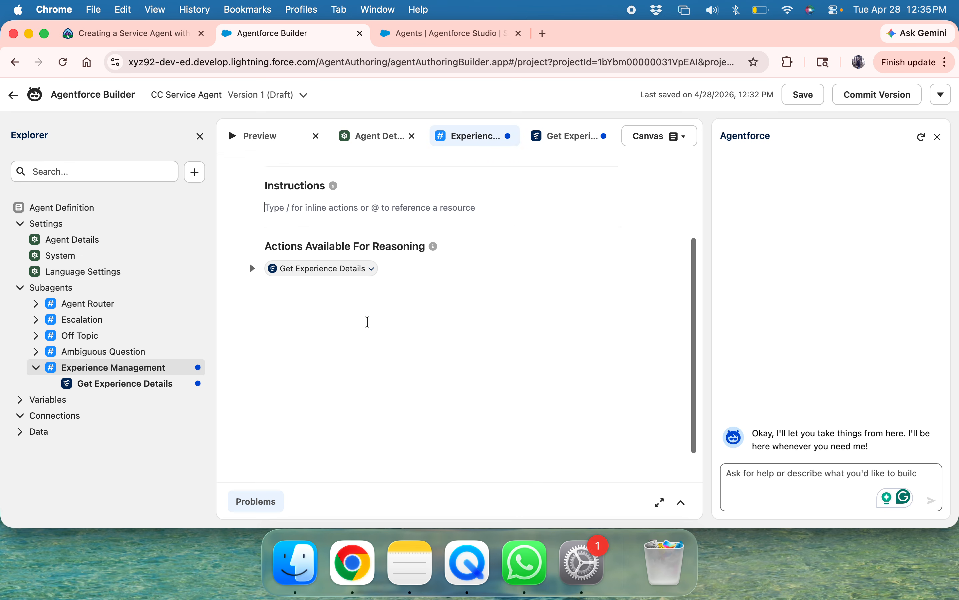
Look through Get Experience Details' input and output mapping and its edit dialog, then the Agent Details and Preview pages.
left_click(253, 242)
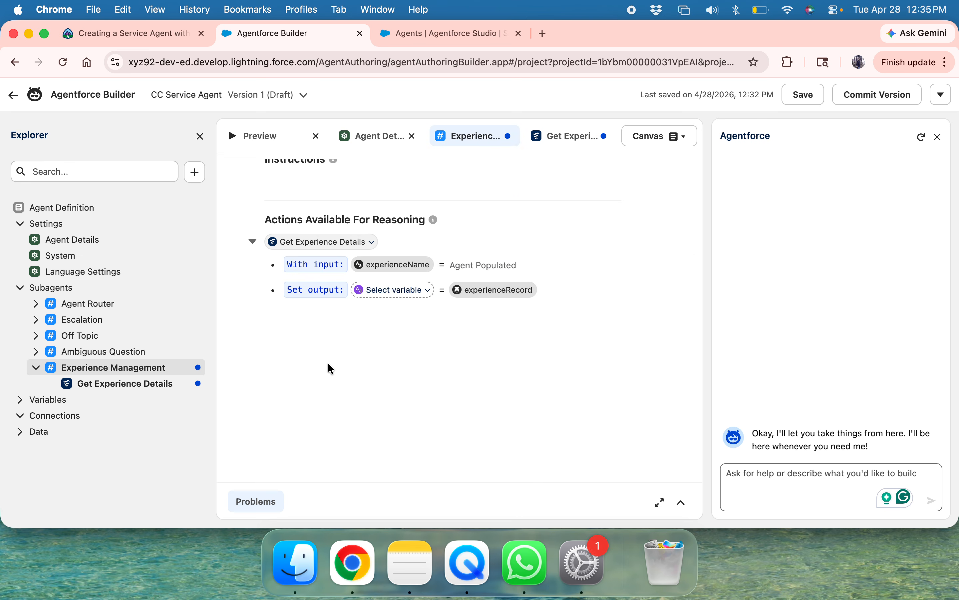
left_click(252, 242)
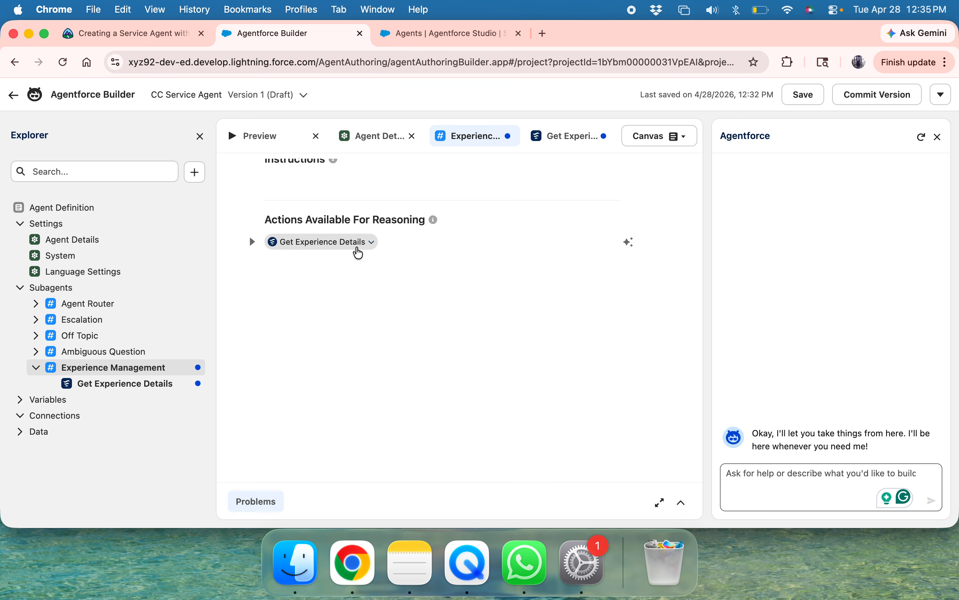
left_click(358, 248)
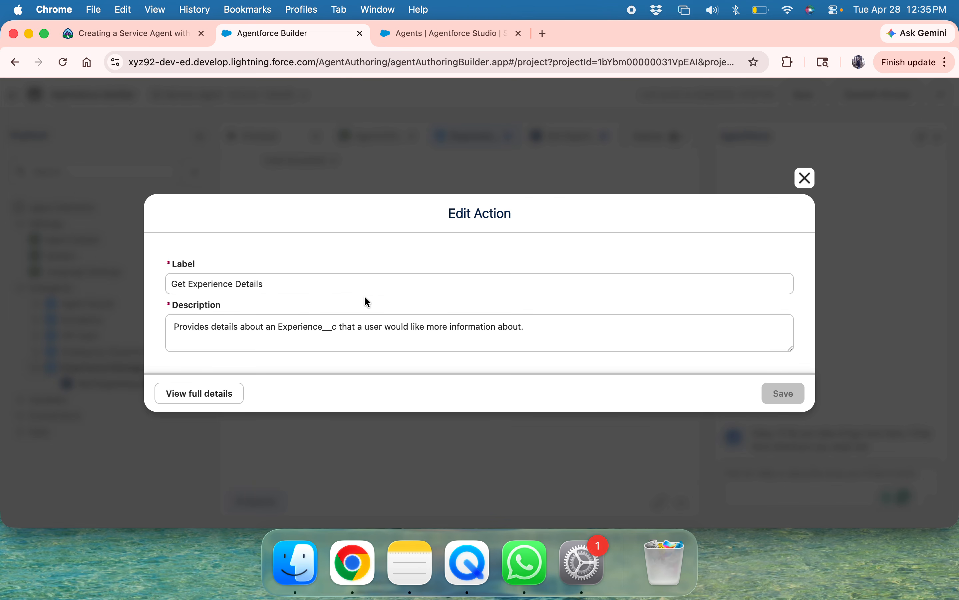
left_click(805, 178)
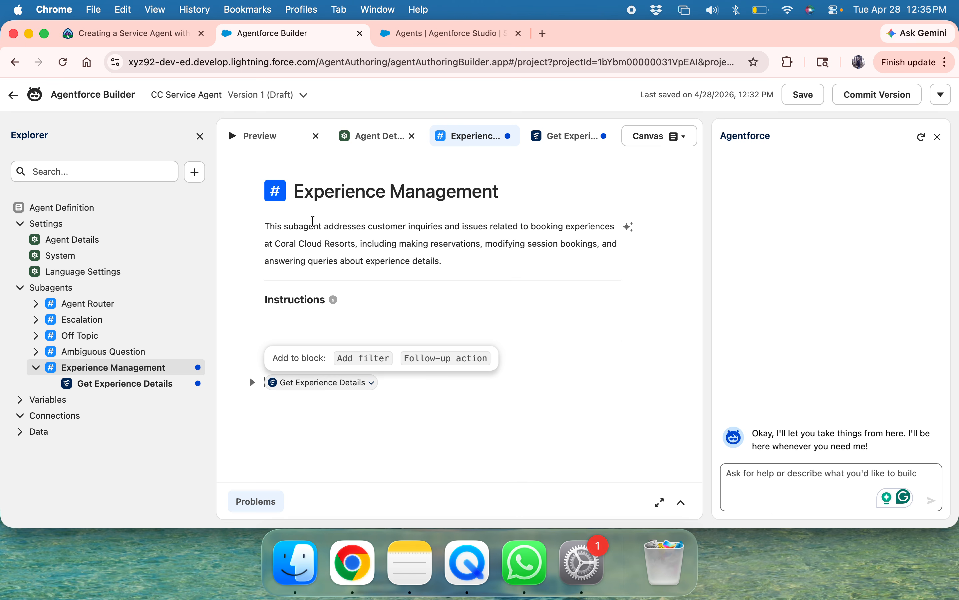
left_click(361, 142)
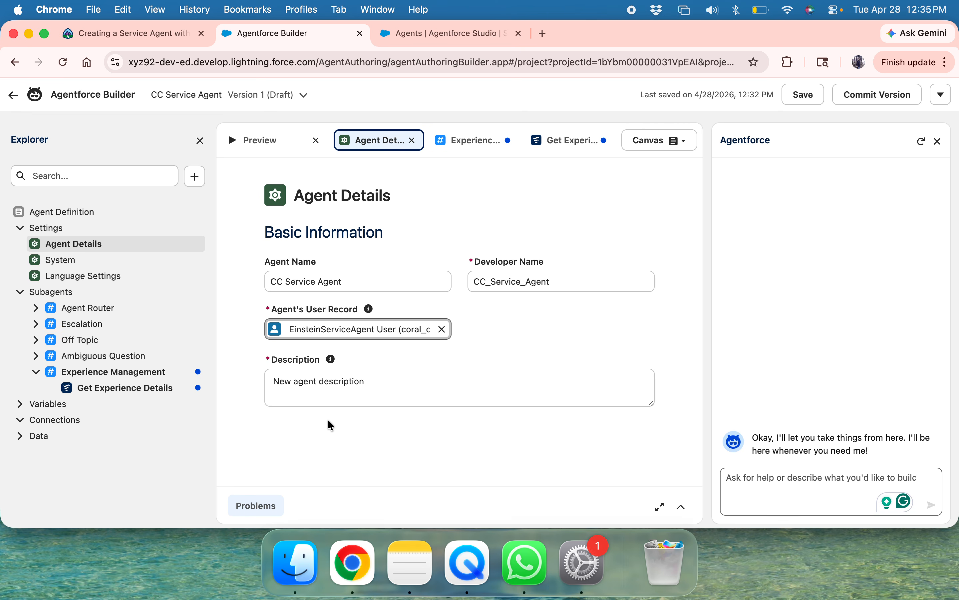
left_click(255, 139)
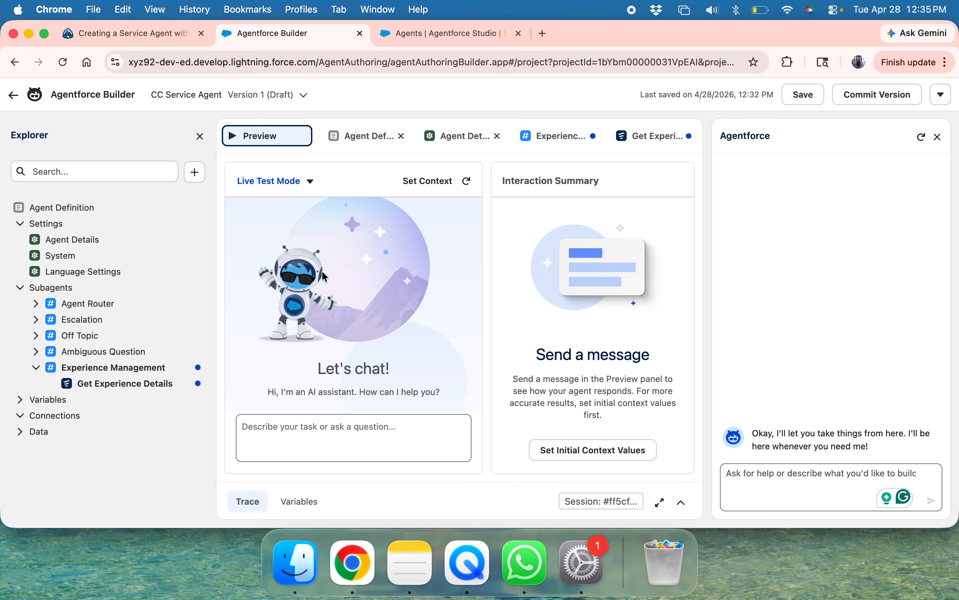
Open the Get Experience Details action and make the experienceName input required to execute the action.
left_click(666, 136)
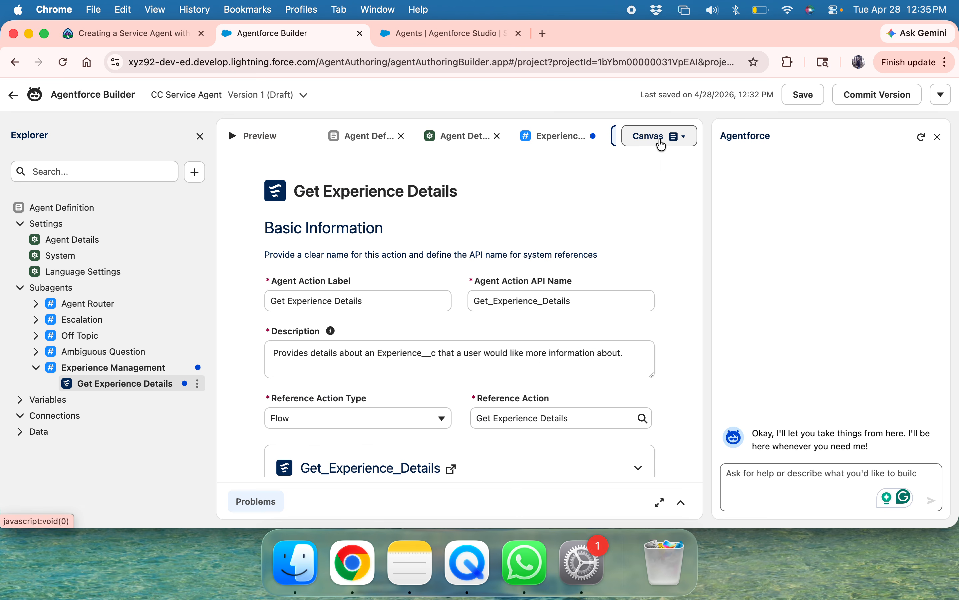
scroll(384, 354, "down", 10)
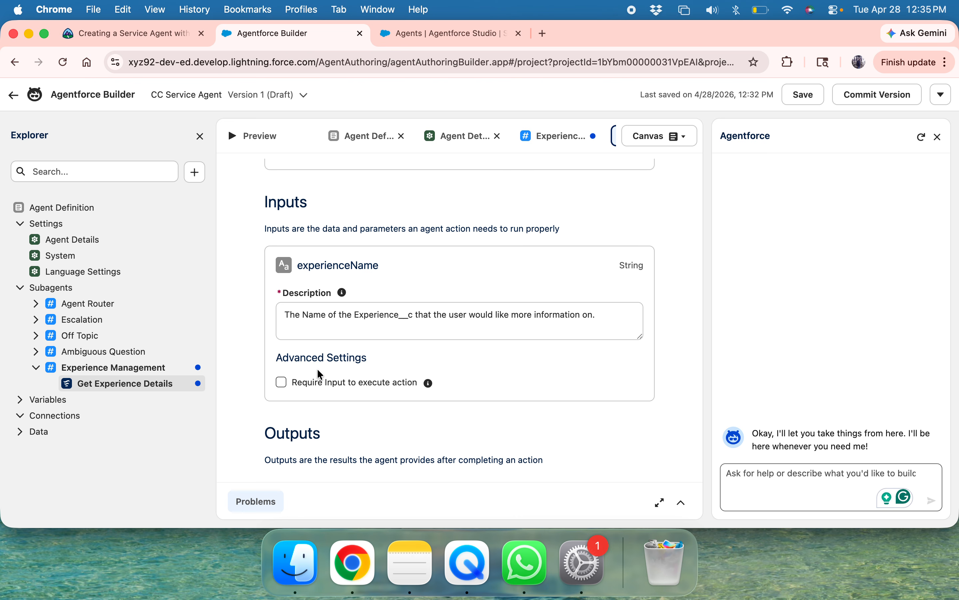
left_click_drag(272, 358, 373, 354)
scroll(372, 354, "down", 5)
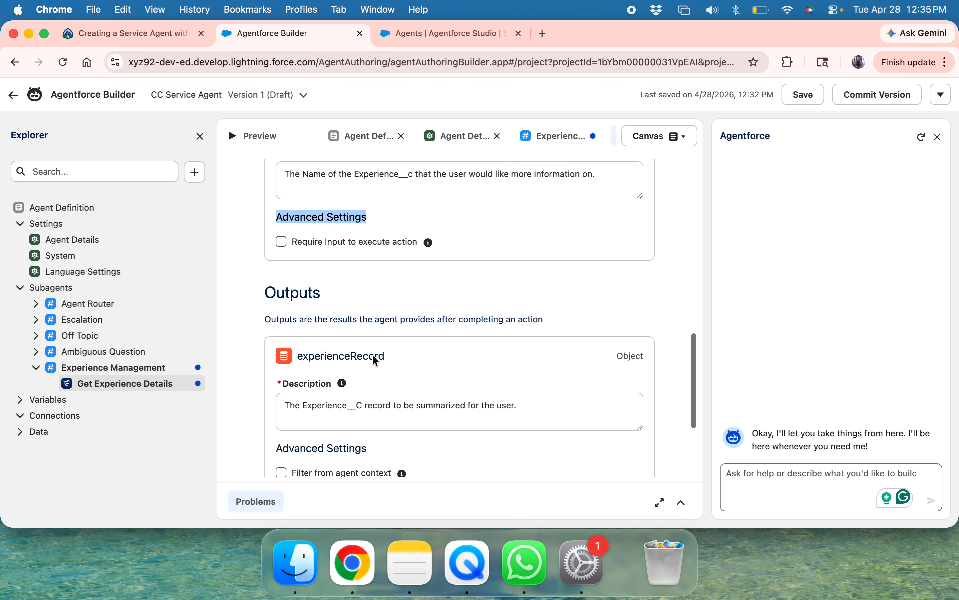
scroll(372, 353, "up", 1)
scroll(373, 354, "down", 2)
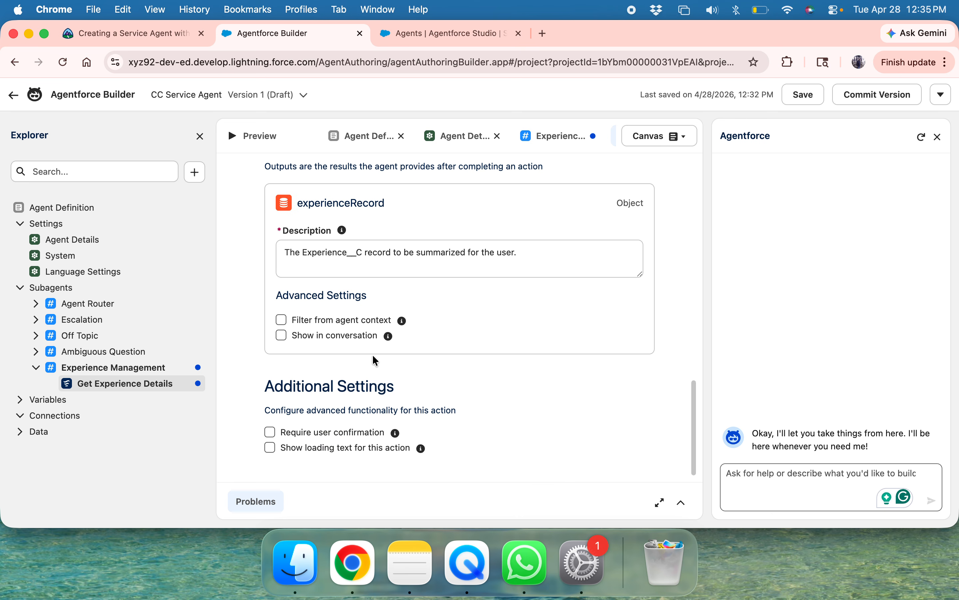
scroll(373, 353, "up", 5)
scroll(374, 357, "up", 2)
left_click(281, 327)
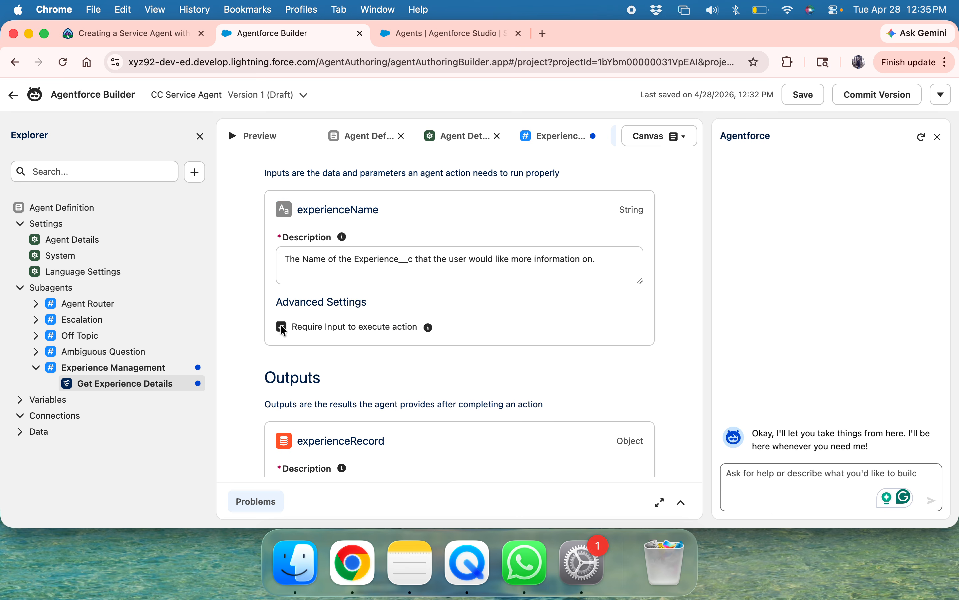
Check Trailhead's output settings and enable Show in conversation for the action's experienceRecord output.
left_click(209, 36)
scroll(248, 466, "down", 9)
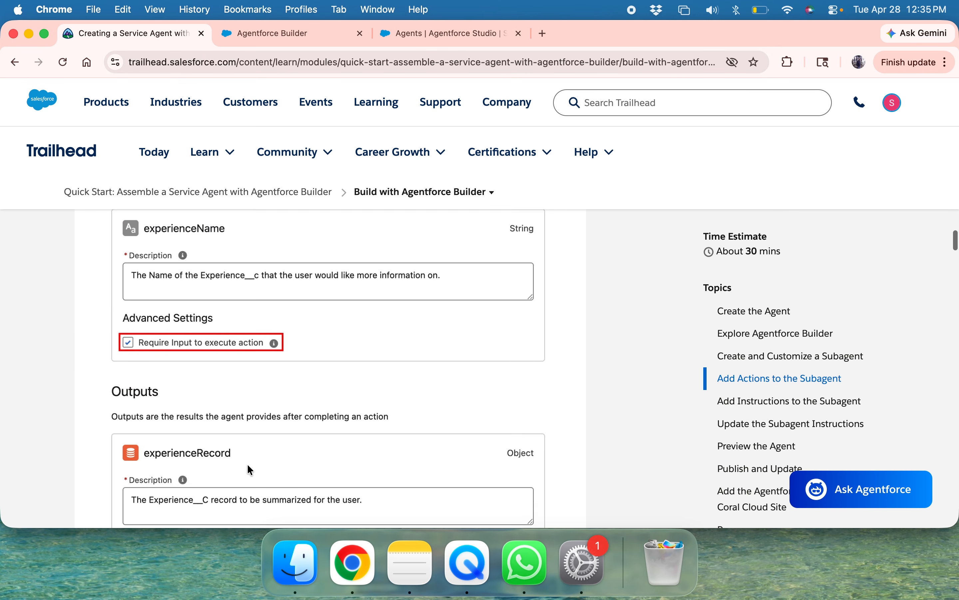
scroll(248, 464, "up", 1)
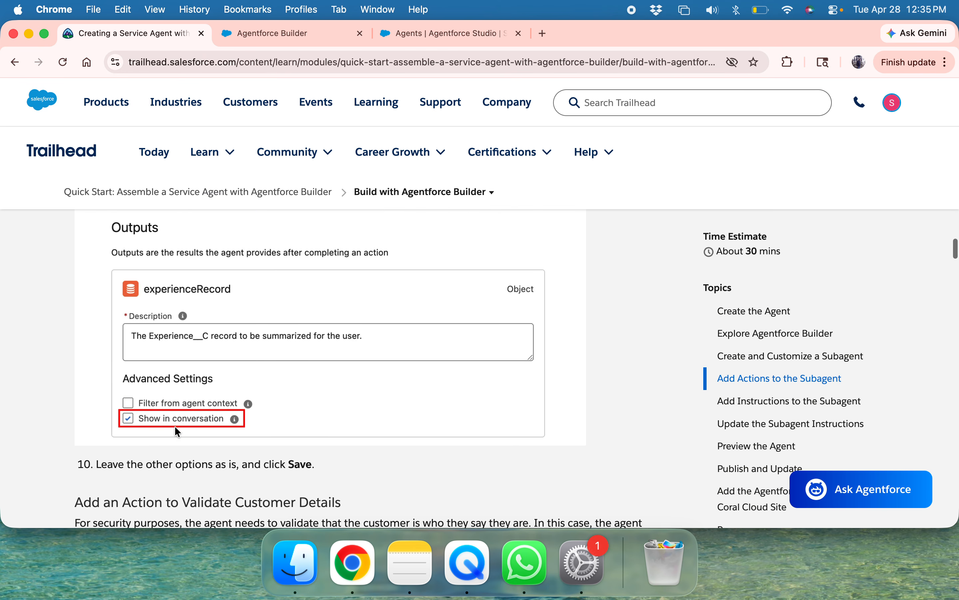
left_click(237, 37)
scroll(271, 234, "down", 6)
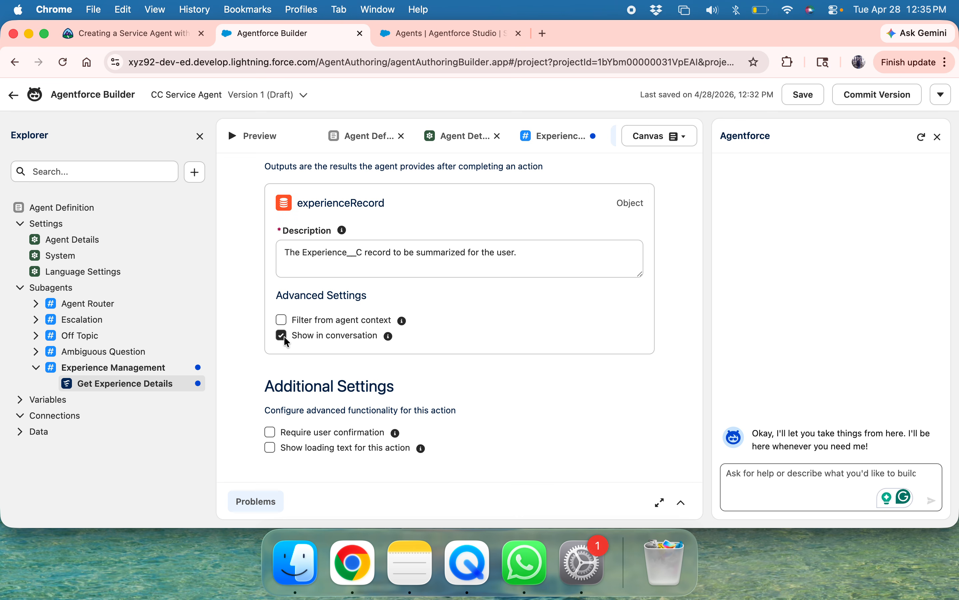
Check how Trailhead finishes the Get Experience Details section and save the agent's changes.
left_click(113, 35)
scroll(198, 377, "down", 2)
scroll(179, 357, "down", 2)
scroll(293, 325, "down", 3)
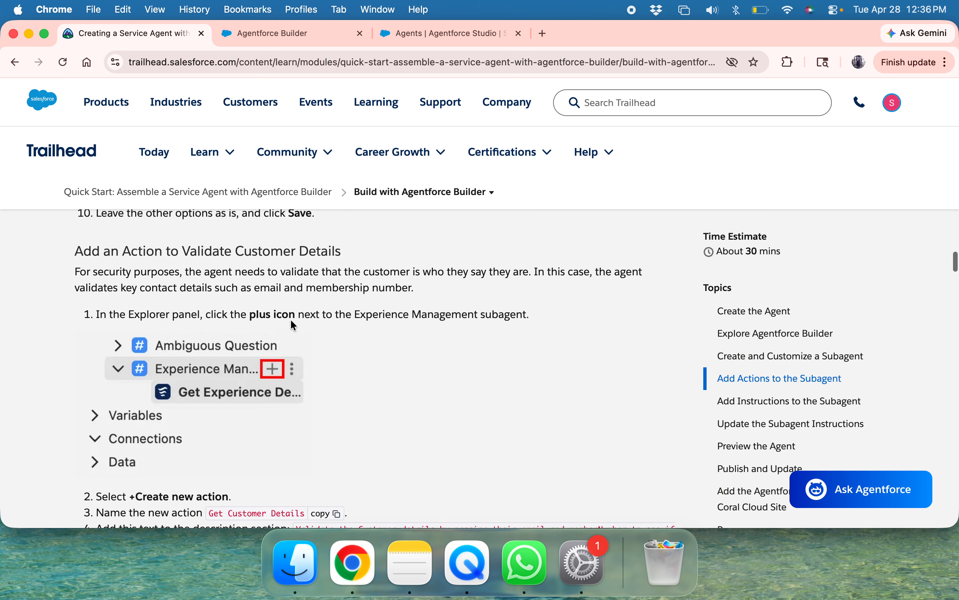
left_click(278, 33)
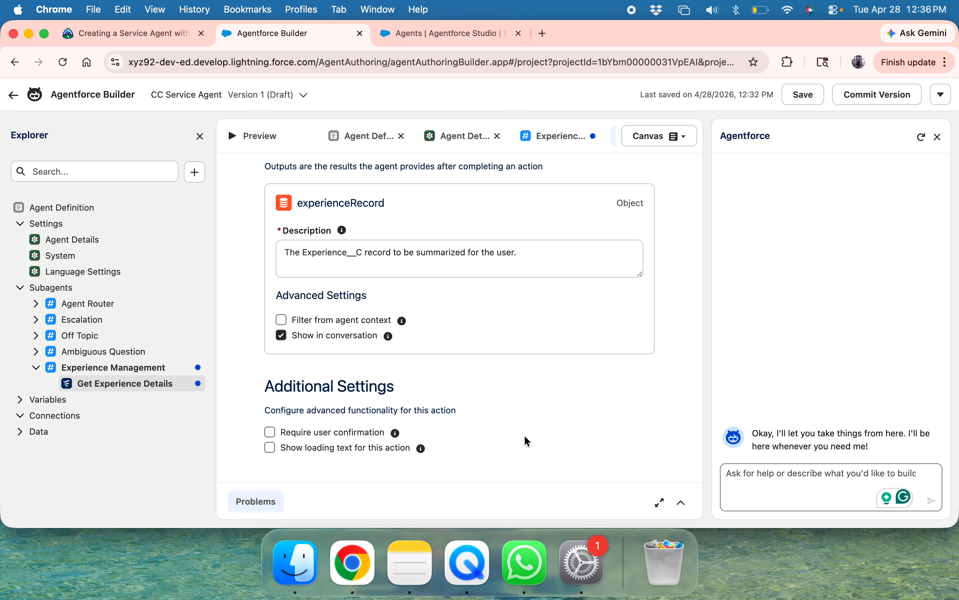
scroll(524, 396, "up", 4)
left_click(803, 94)
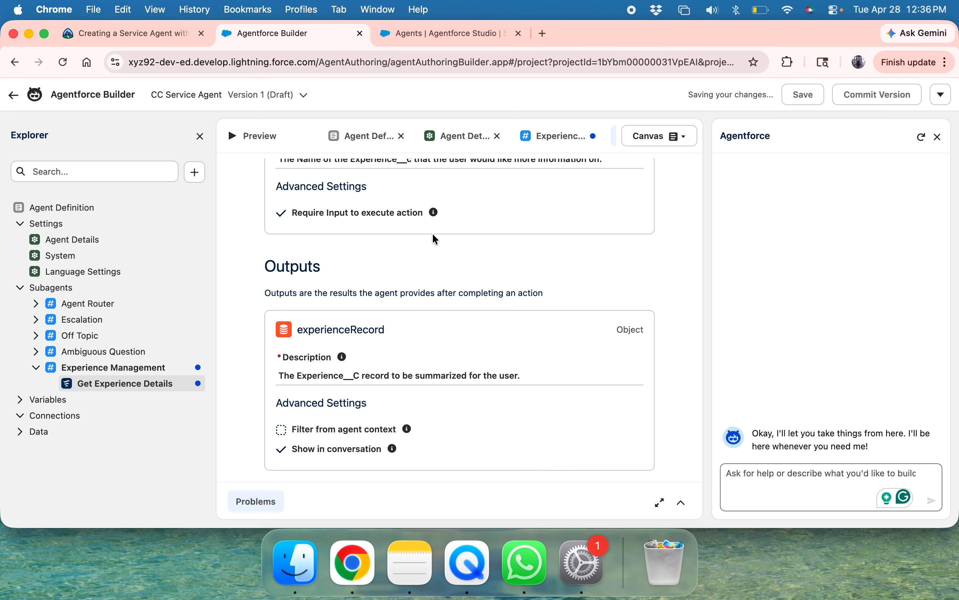
Read Trailhead's Add an Action to Validate Customer Details steps and locate the Experience Management subagent in Agentforce Builder.
left_click(92, 34)
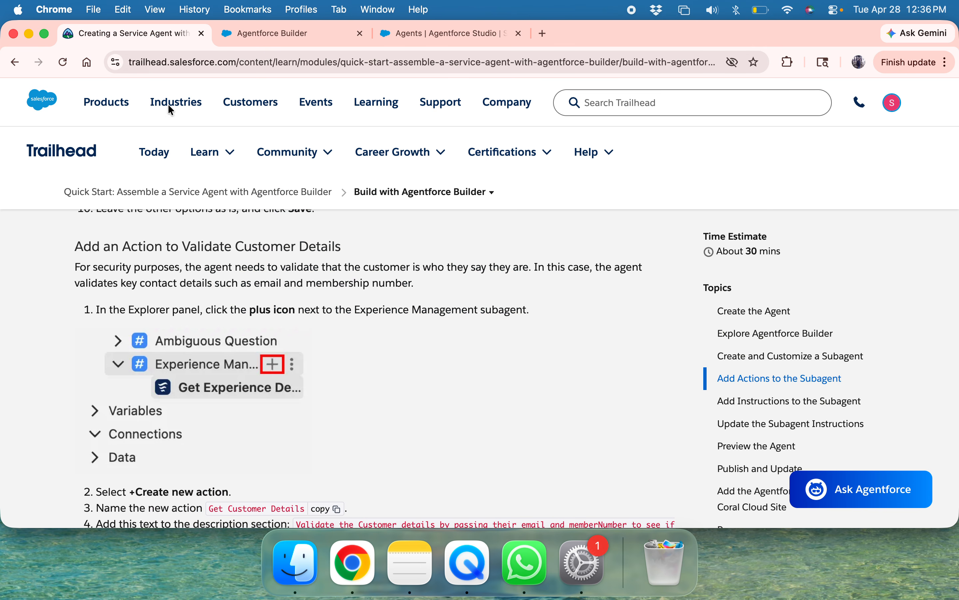
scroll(198, 331, "down", 1)
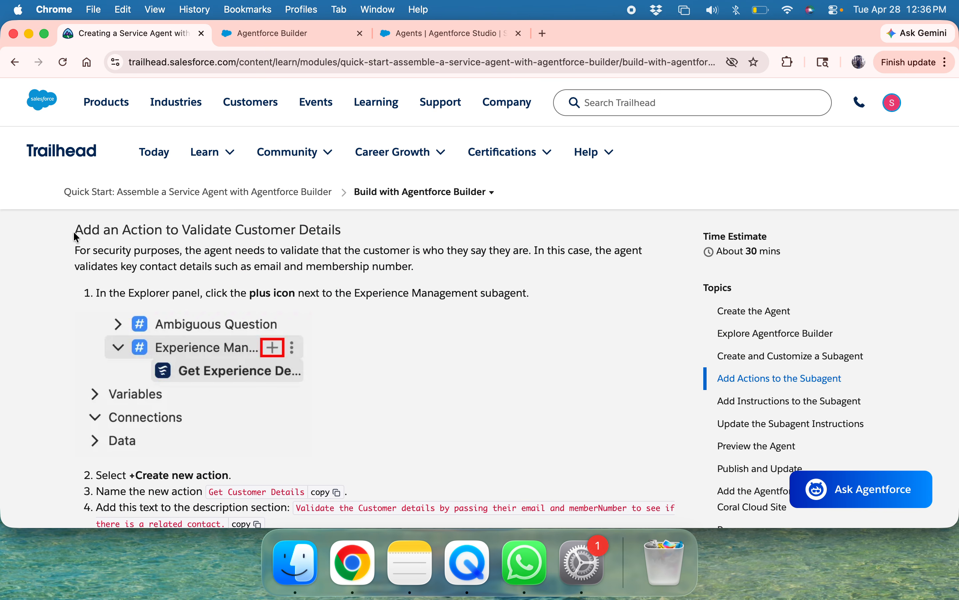
left_click_drag(76, 237, 349, 240)
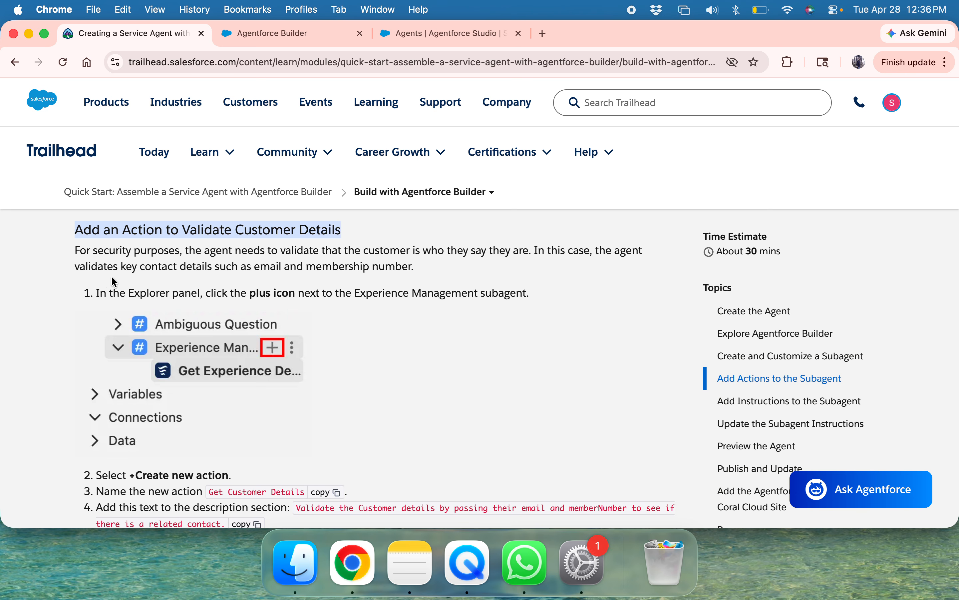
left_click_drag(96, 293, 494, 301)
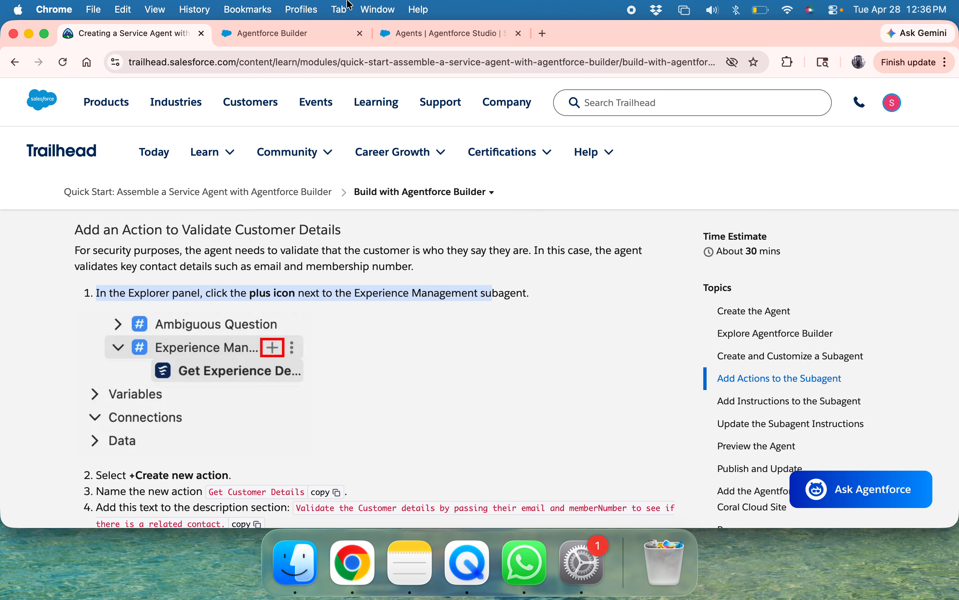
left_click(302, 36)
mouse_move(113, 368)
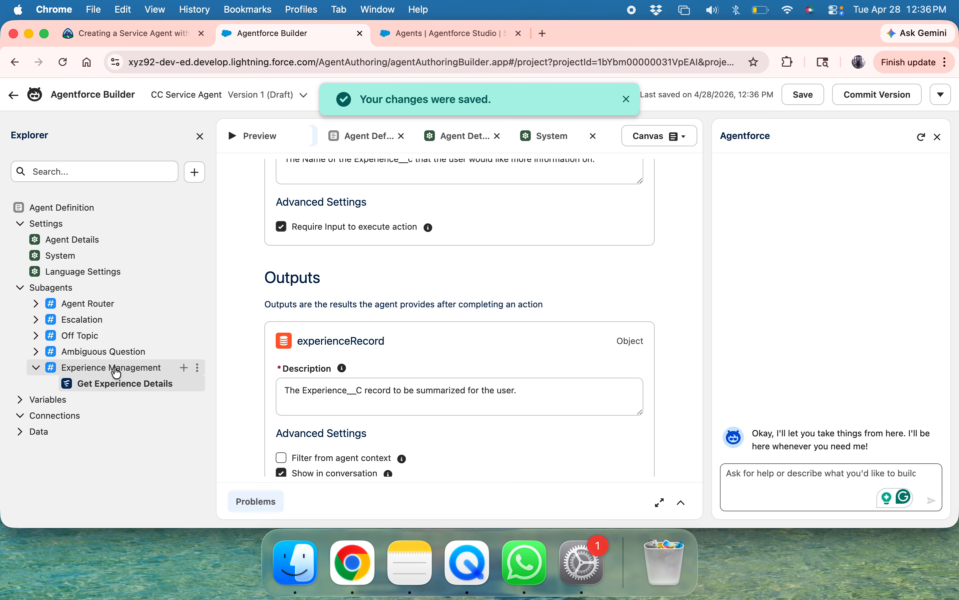
left_click(150, 38)
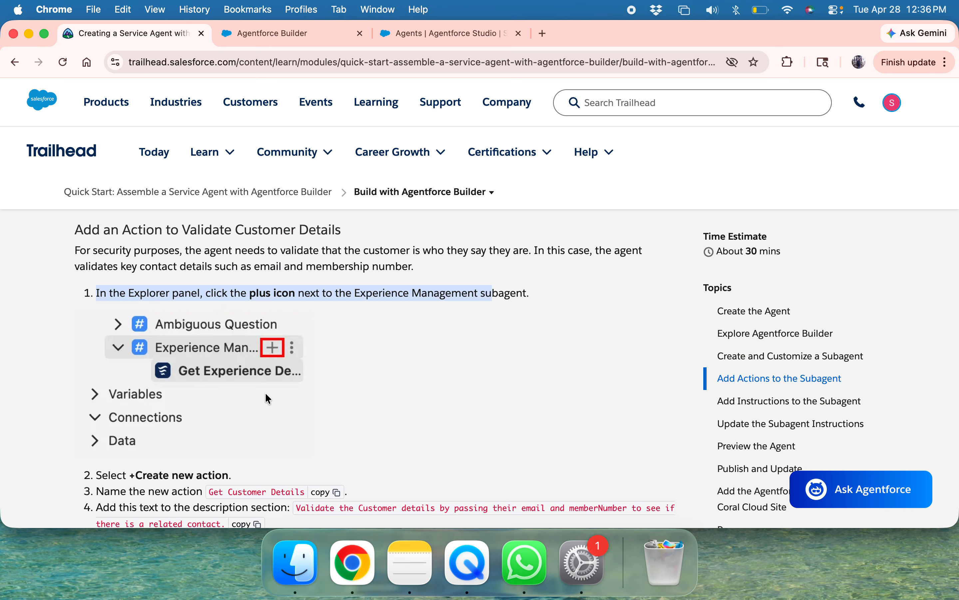
scroll(256, 360, "down", 2)
scroll(256, 360, "up", 2)
scroll(141, 282, "down", 1)
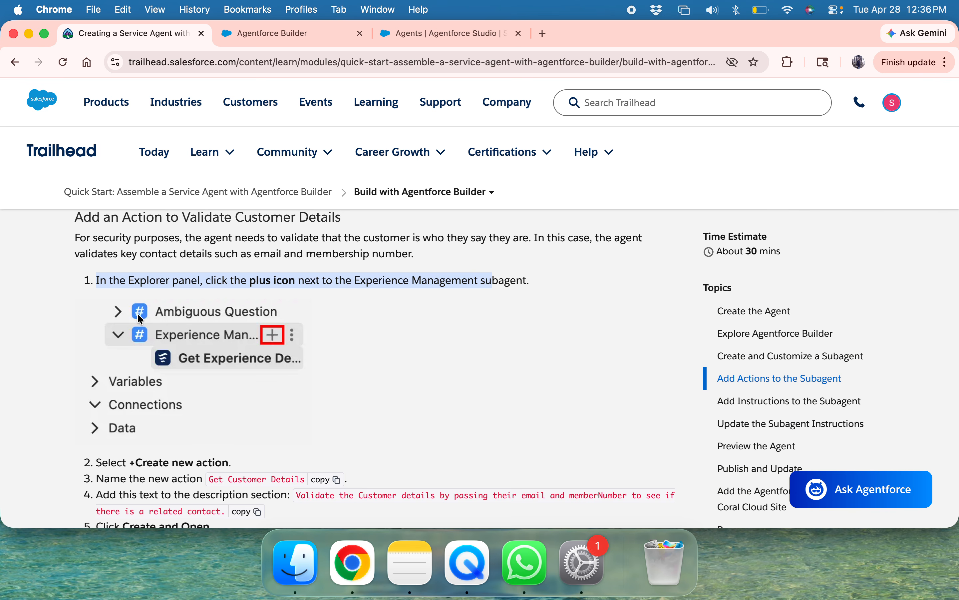
scroll(140, 319, "down", 1)
scroll(98, 375, "down", 3)
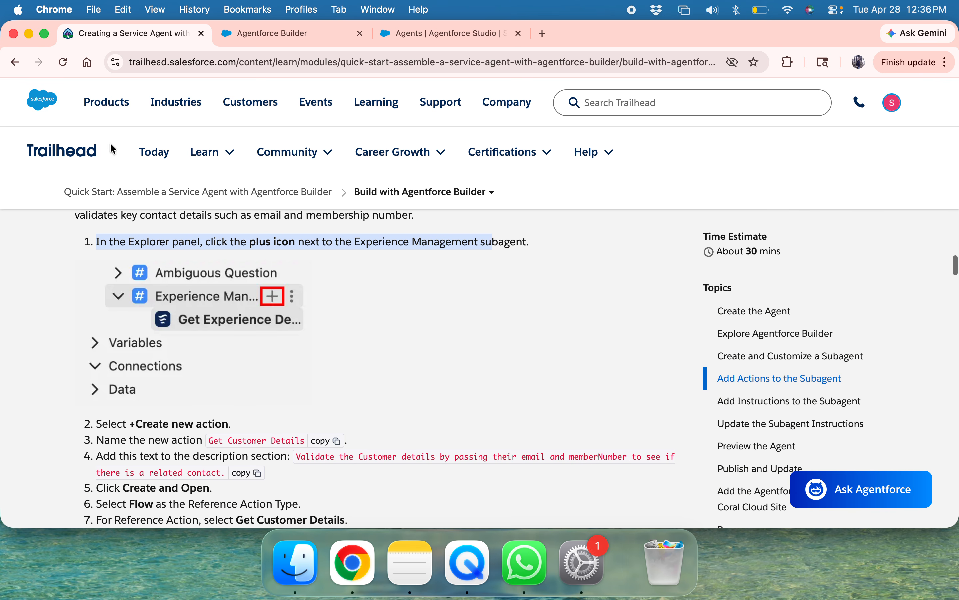
Start a new action under the Experience Management subagent and name it Get Customer Details, copying the name from Trailhead.
left_click(234, 40)
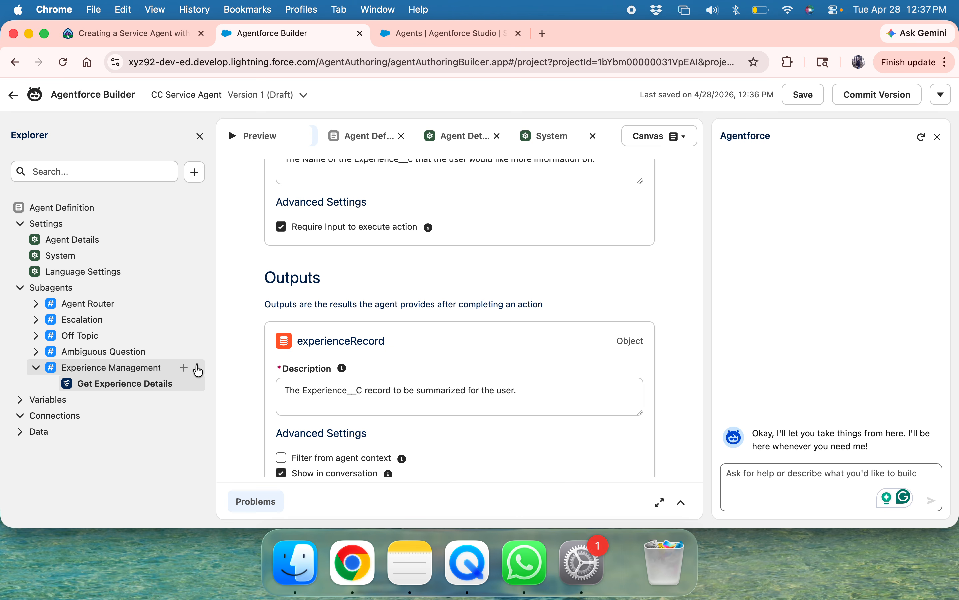
left_click(185, 368)
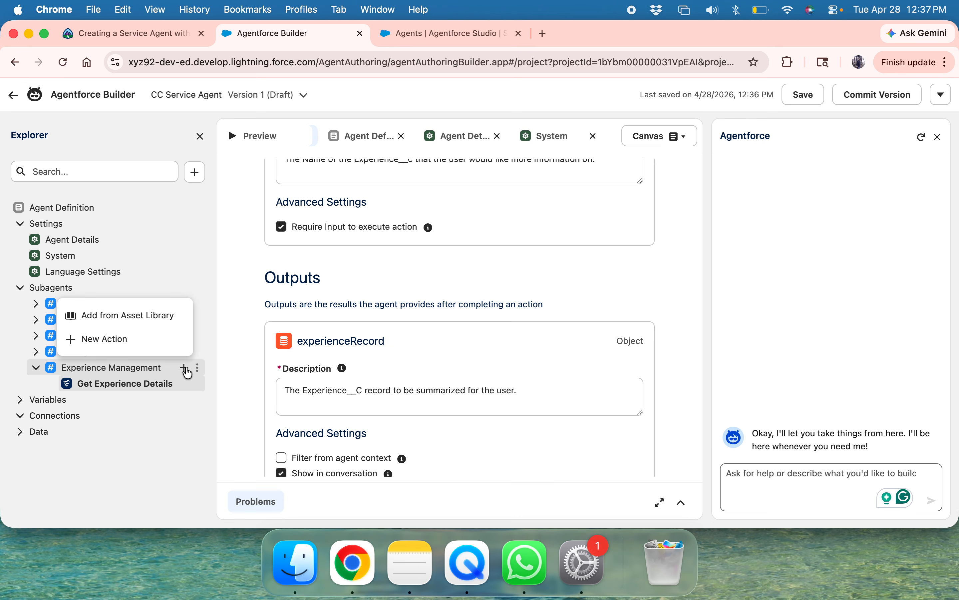
left_click(120, 341)
left_click(99, 34)
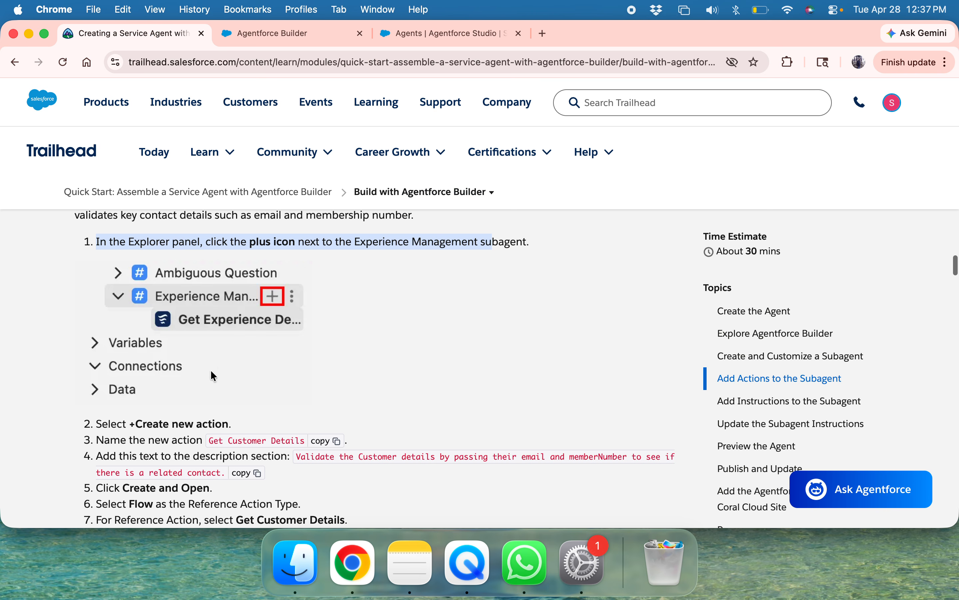
scroll(213, 375, "down", 2)
left_click(334, 344)
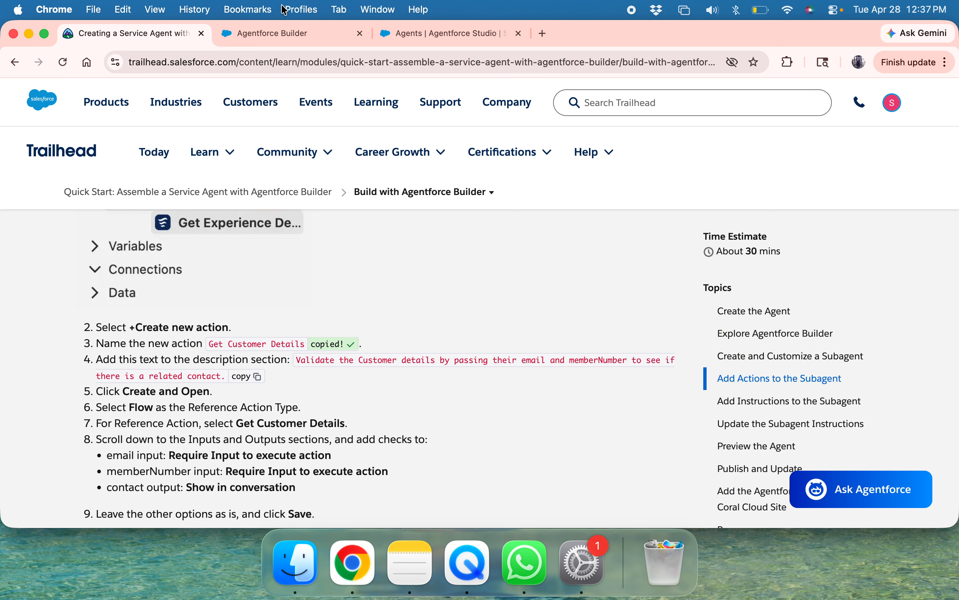
left_click(287, 34)
left_click(299, 268)
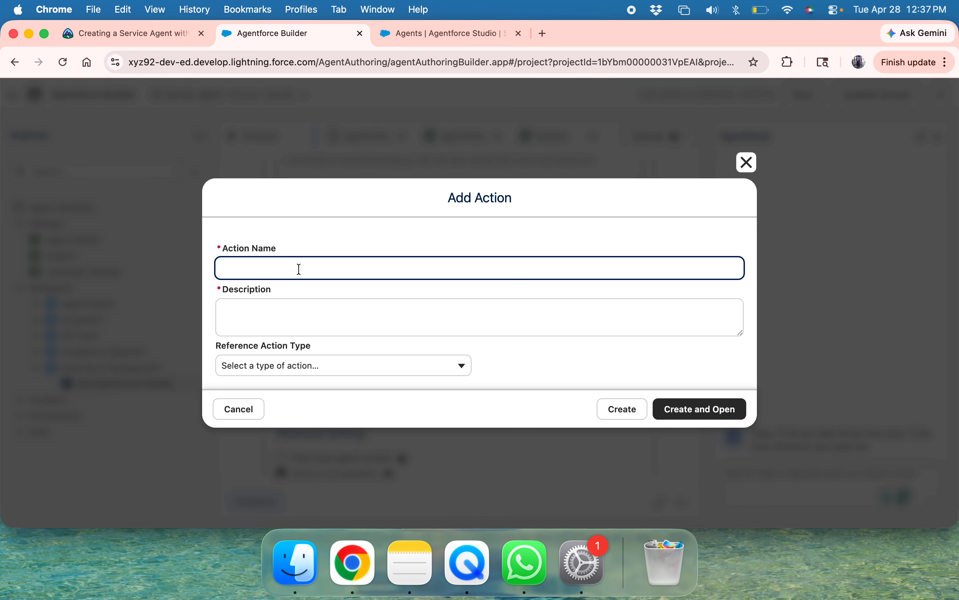
type("Get Customer Details")
Fill the action's description with Trailhead's text "Validate the Customer details by passing their email and memberNumber to see if there is a related contact.".
left_click(284, 315)
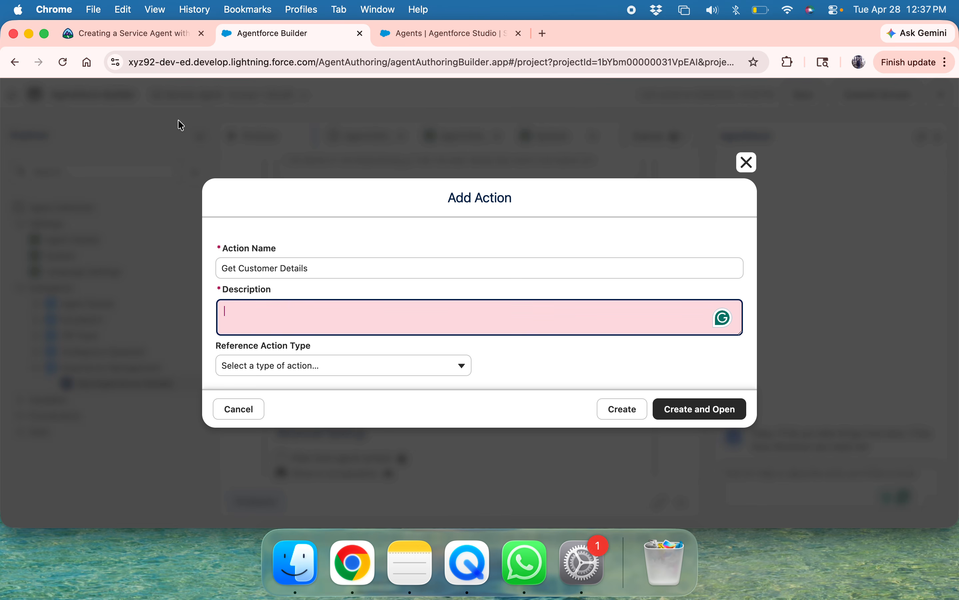
left_click(148, 38)
left_click(244, 377)
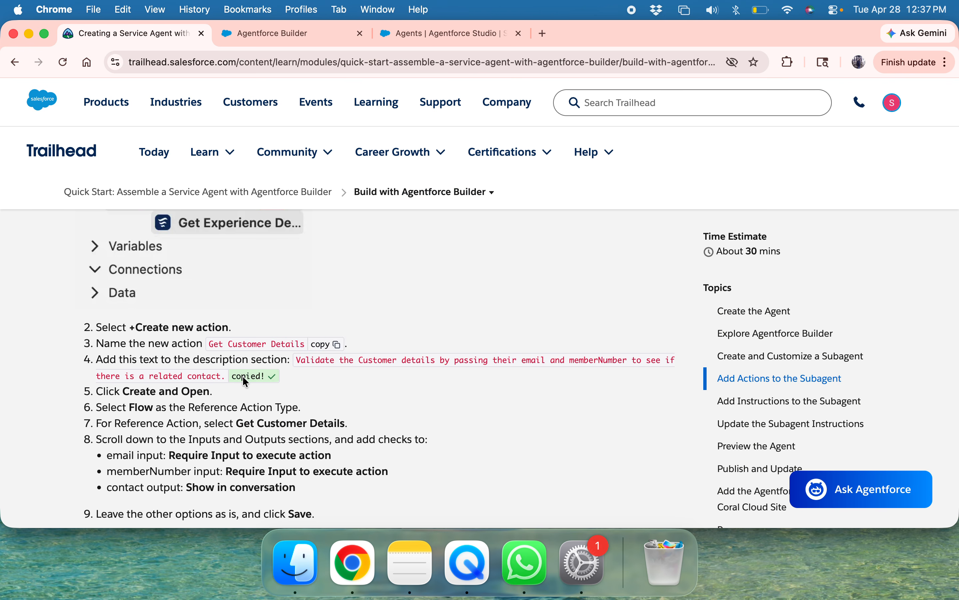
left_click(258, 36)
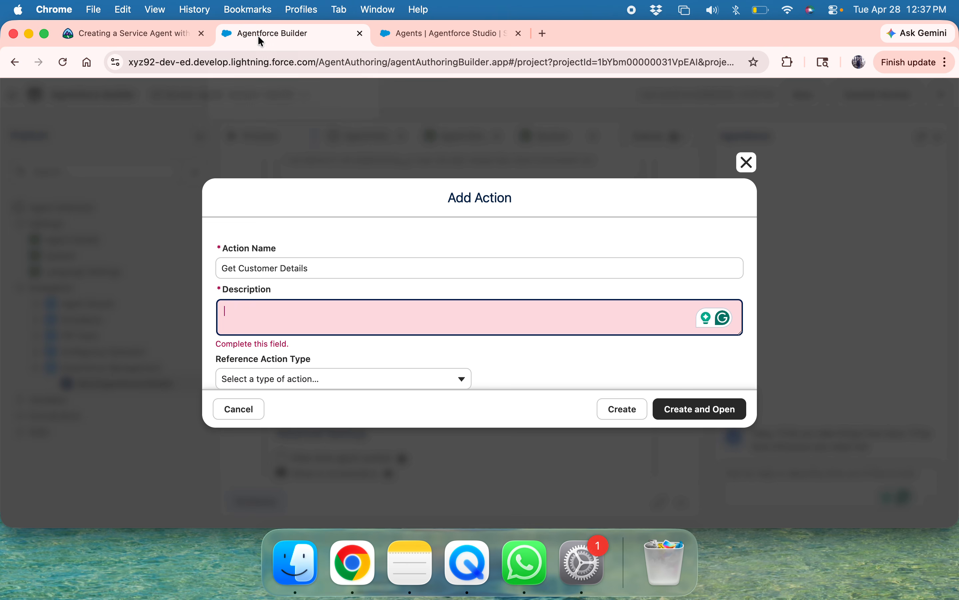
key("super+v")
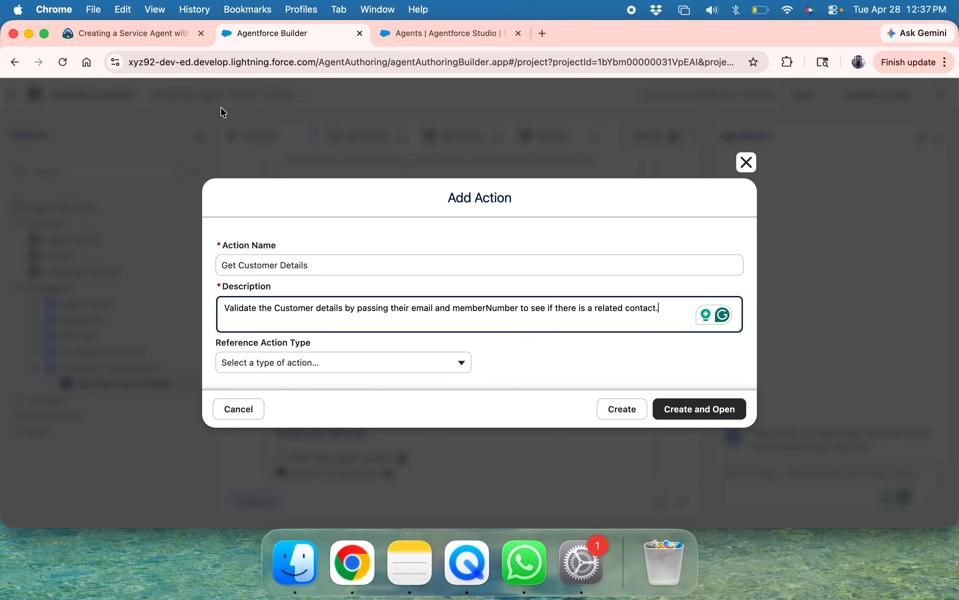
Check Trailhead's remaining steps for the customer validation action, and create and open Get Customer Details in Agentforce Builder.
left_click(180, 33)
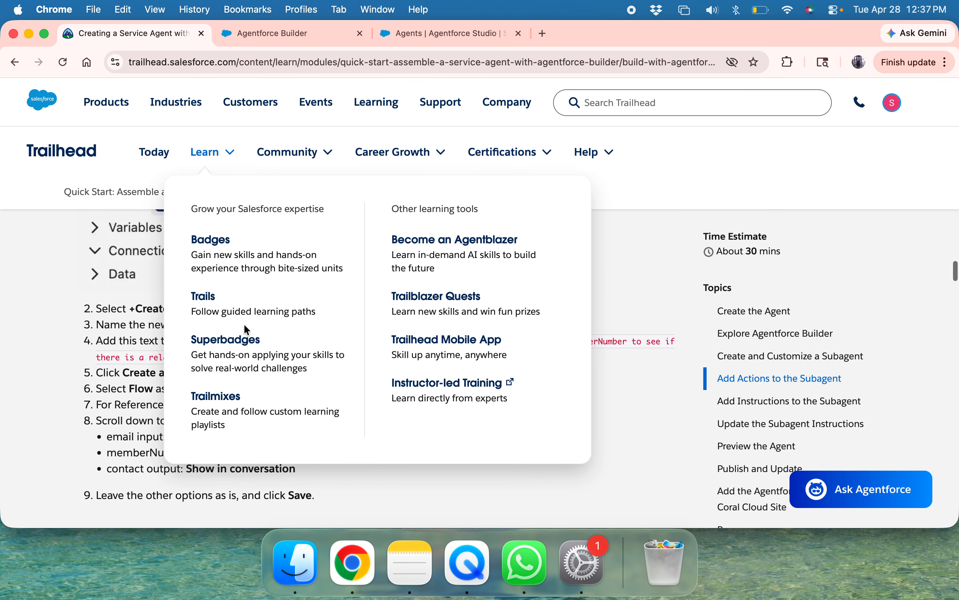
scroll(111, 346, "down", 5)
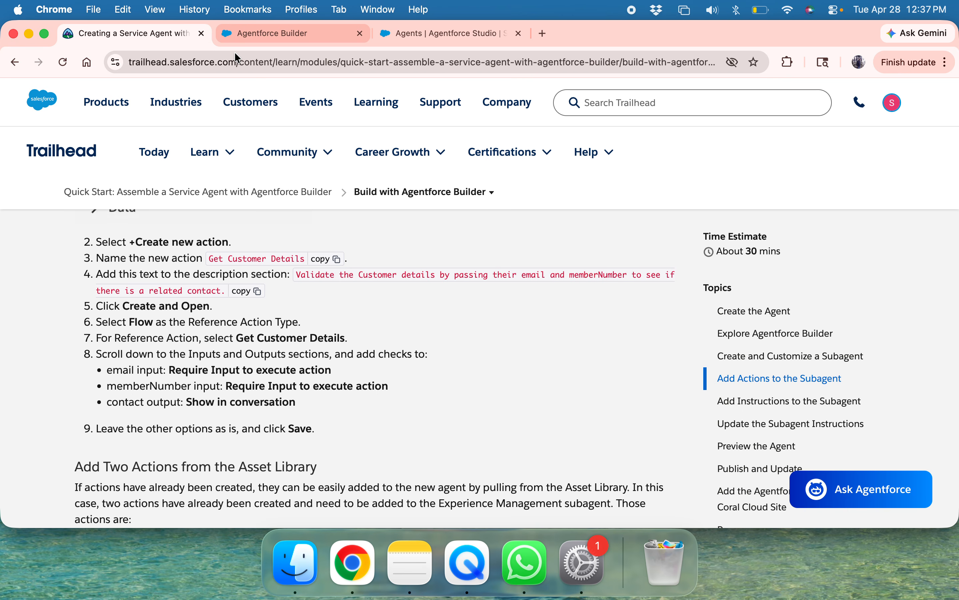
left_click(246, 35)
left_click(680, 409)
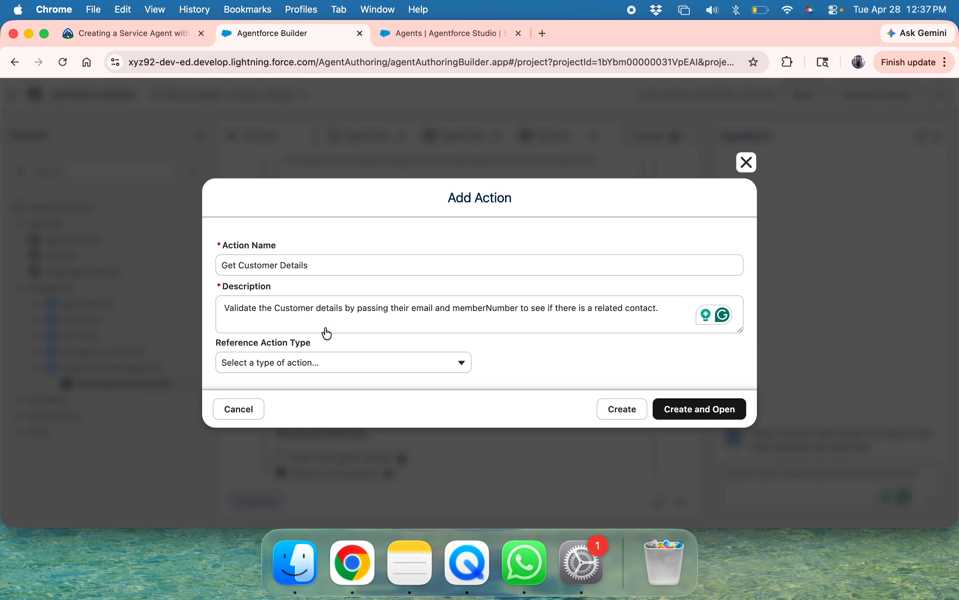
Set the Get Customer Details action's reference action type to Flow.
scroll(260, 301, "up", 10)
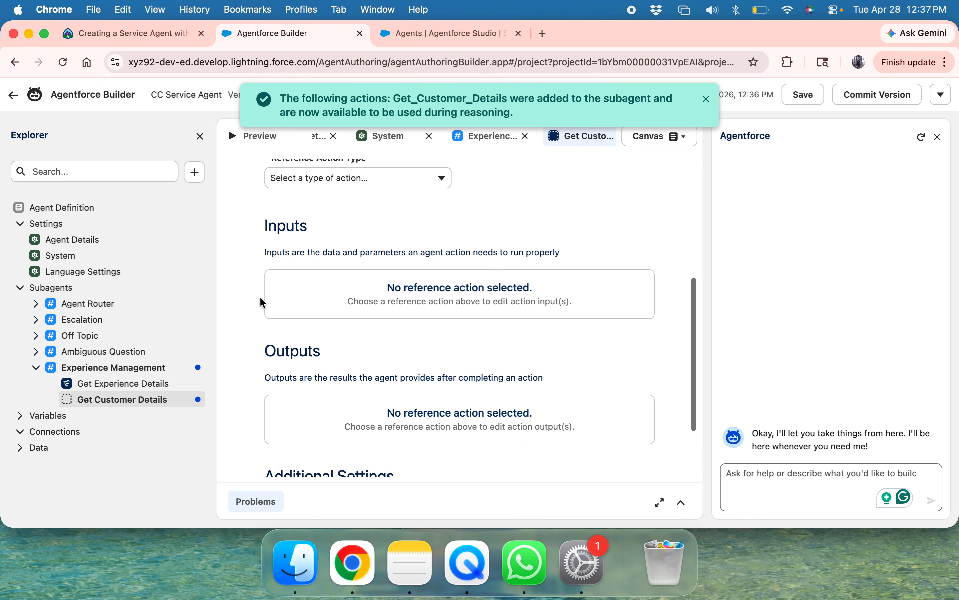
scroll(260, 302, "down", 3)
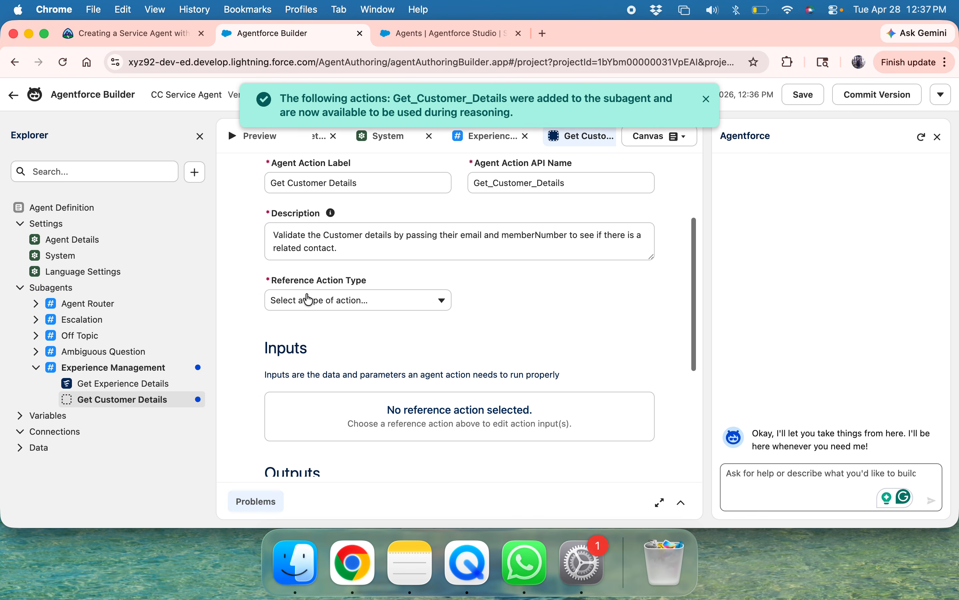
left_click(306, 300)
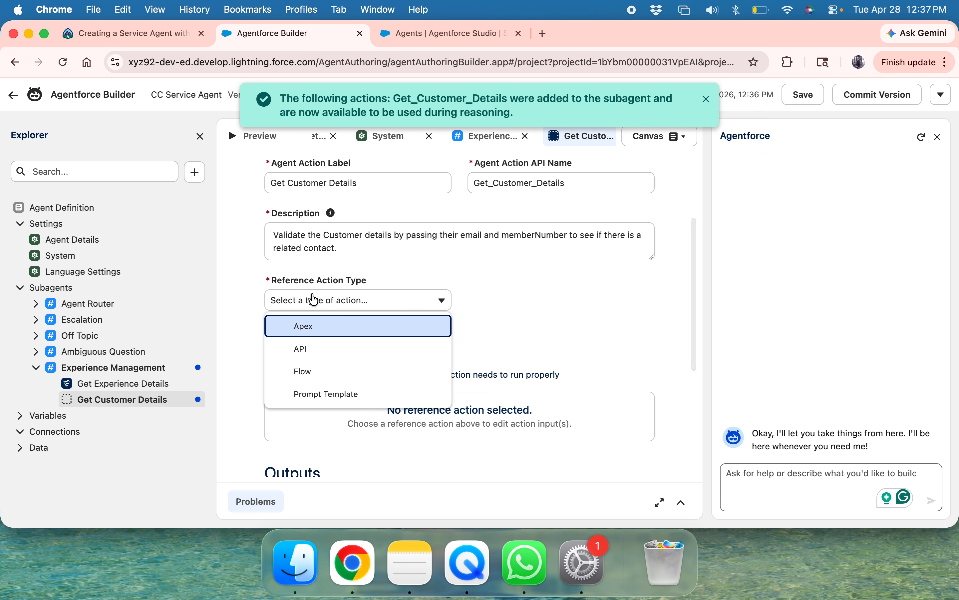
left_click(313, 379)
Look up in Trailhead which reference action the Get Customer Details action needs and return to Agentforce Builder.
left_click(99, 44)
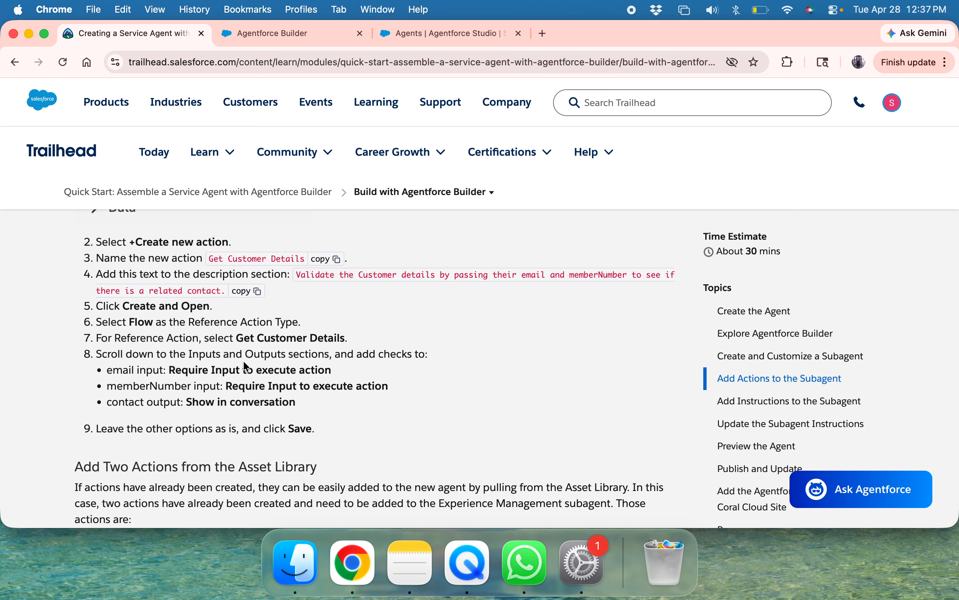
scroll(243, 361, "down", 2)
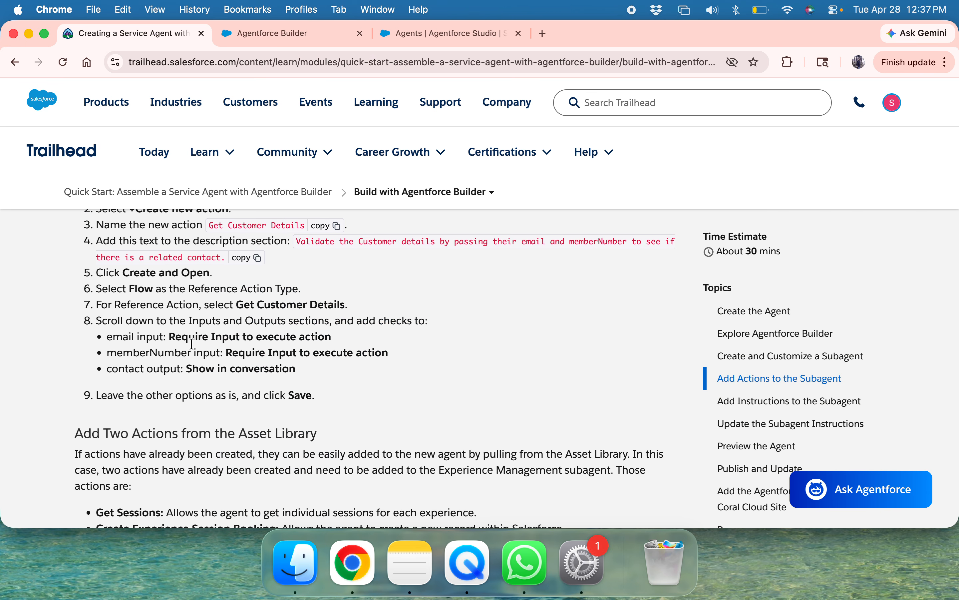
left_click_drag(237, 305, 388, 311)
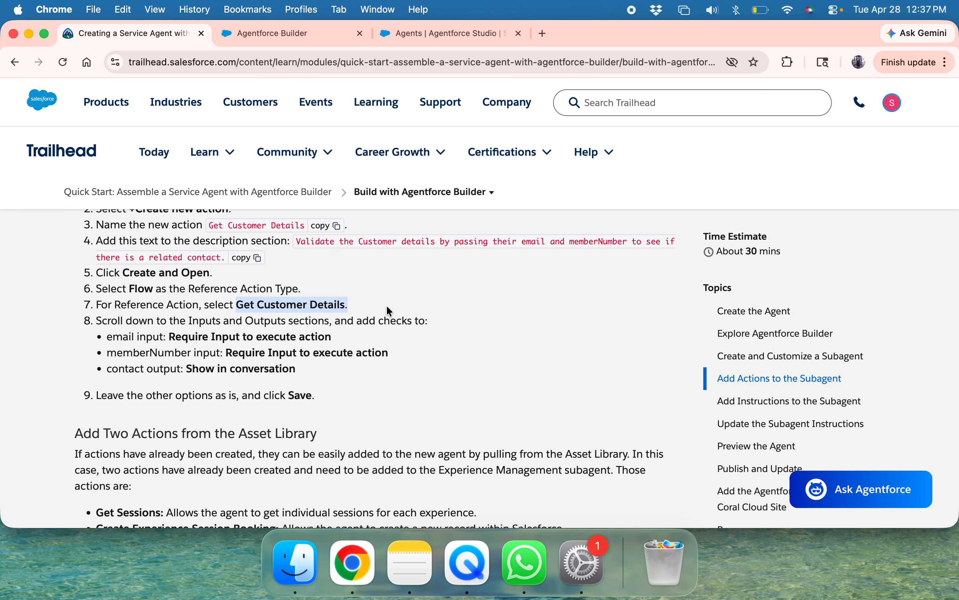
left_click(277, 33)
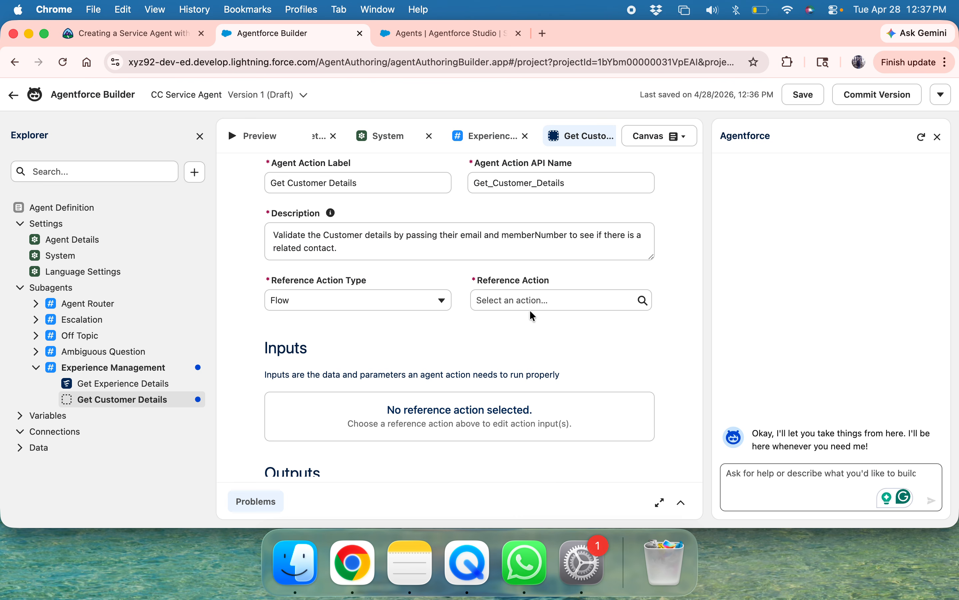
Search the reference actions for "get" and select the Get Experience Details flow.
left_click(531, 310)
type("ge")
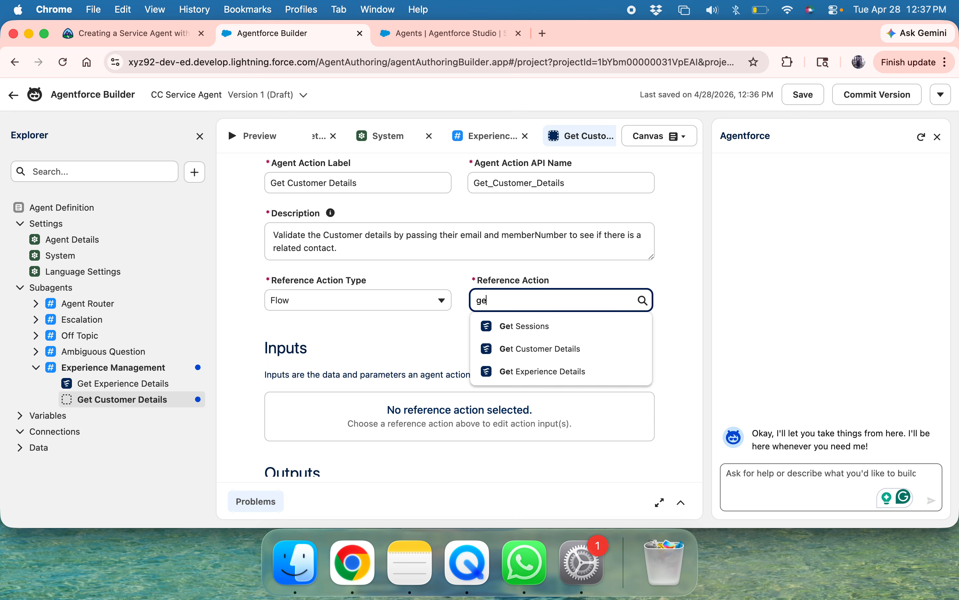
type("t")
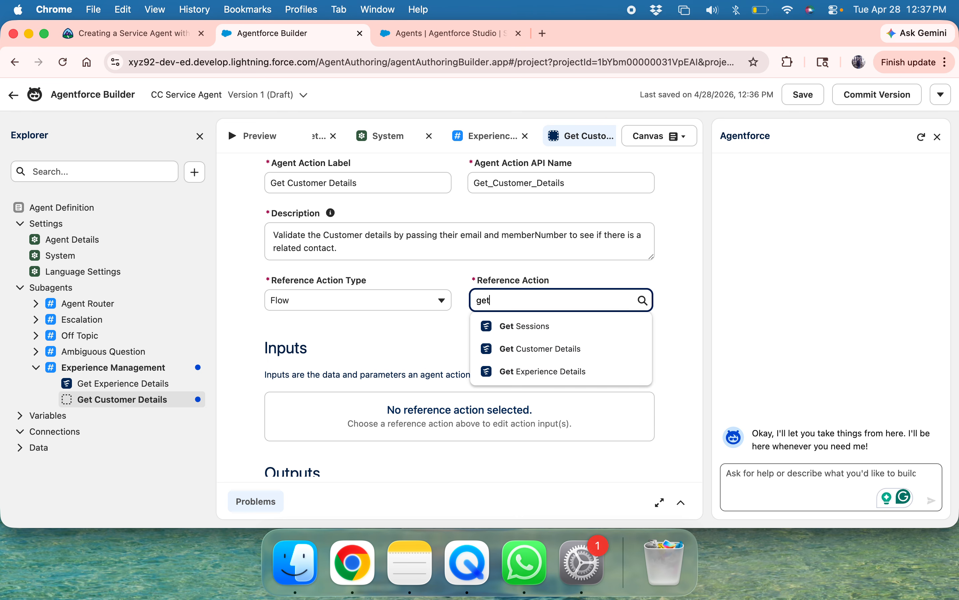
left_click(568, 379)
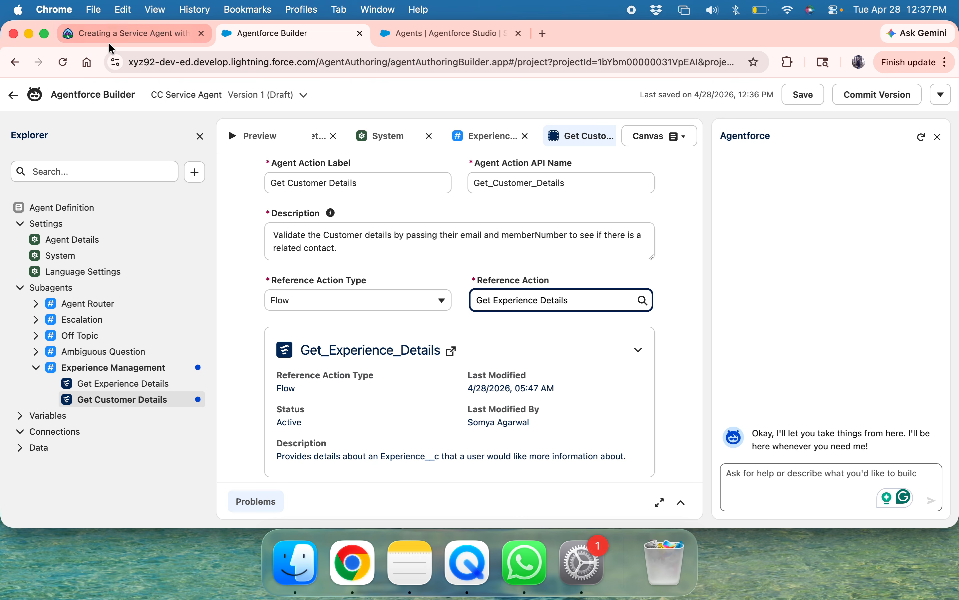
Recheck Trailhead's reference action and change the action's reference flow to Get Customer Details.
left_click(109, 41)
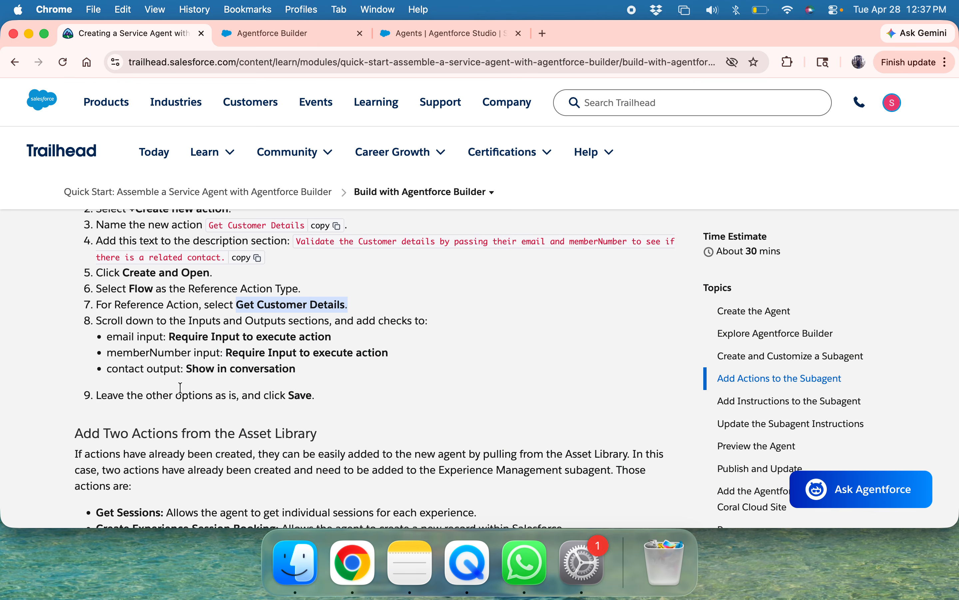
left_click(276, 34)
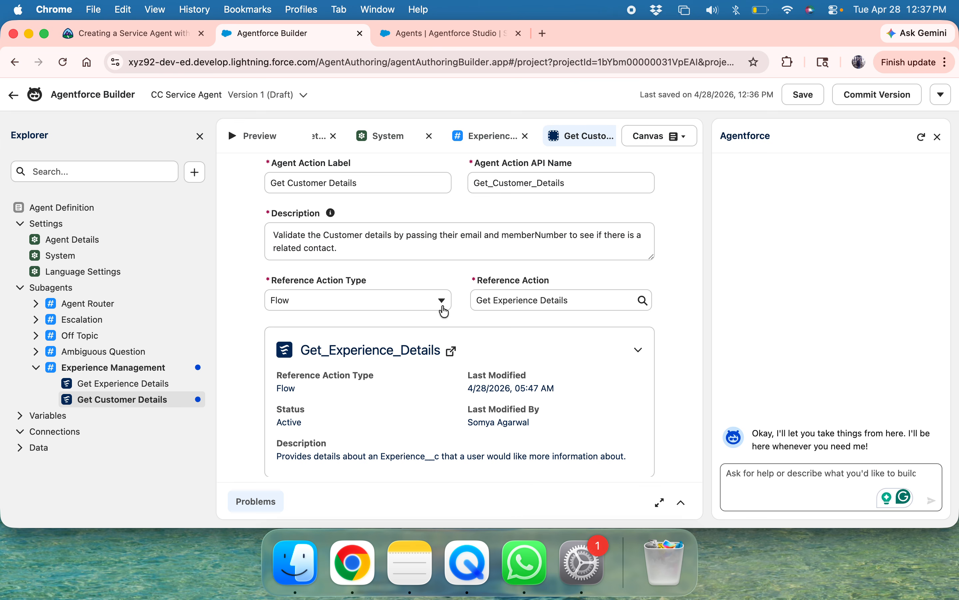
left_click_drag(574, 298, 492, 300)
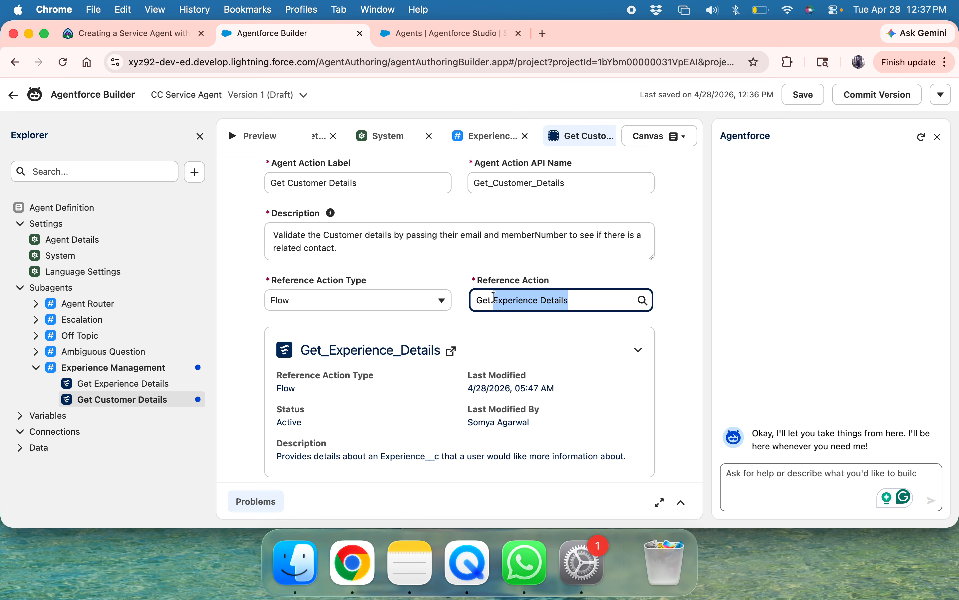
key("BackSpace")
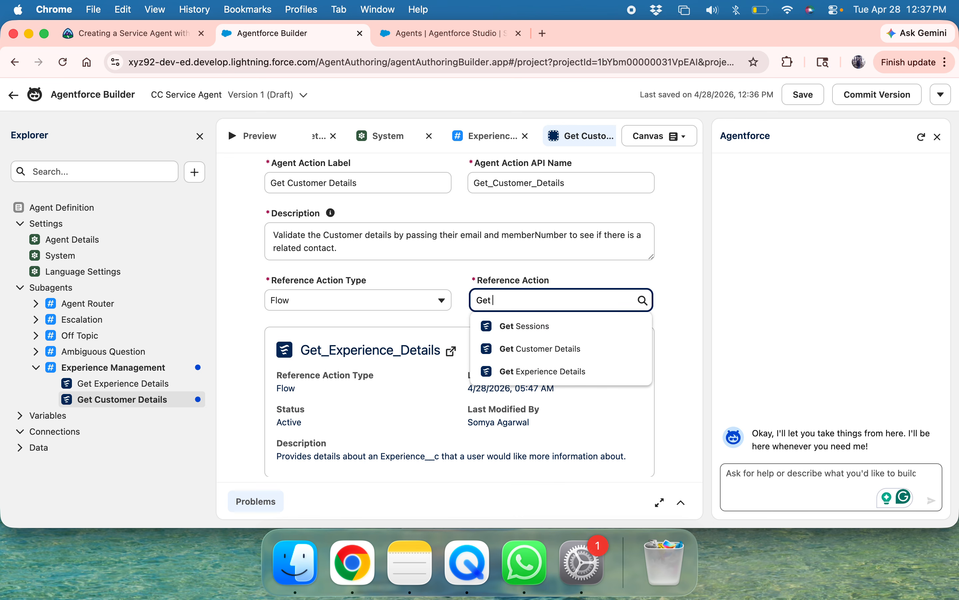
left_click(539, 348)
Recheck Trailhead and enable Require Input to execute action for both the email and memberNumber inputs.
left_click(123, 34)
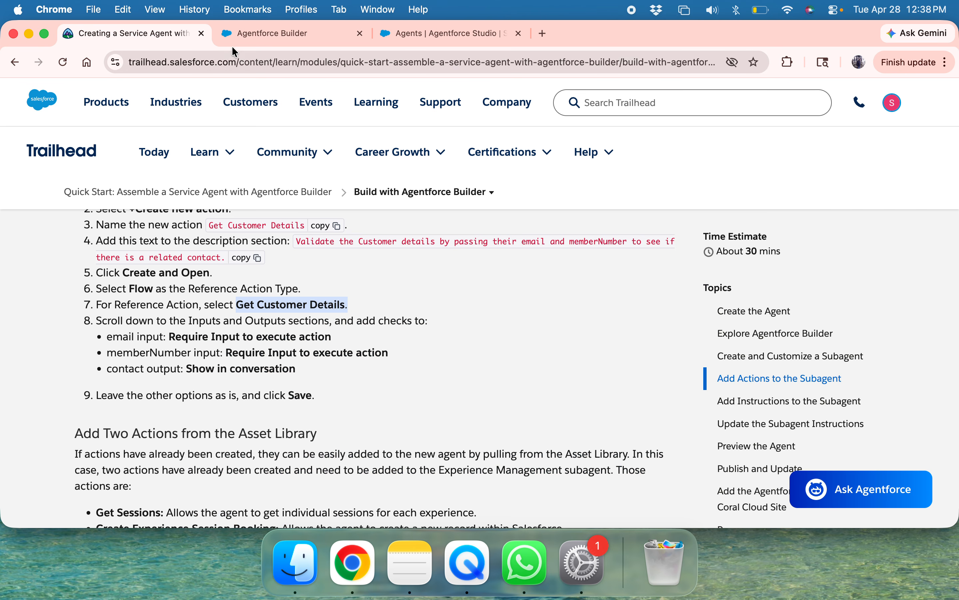
left_click(238, 44)
scroll(308, 420, "down", 5)
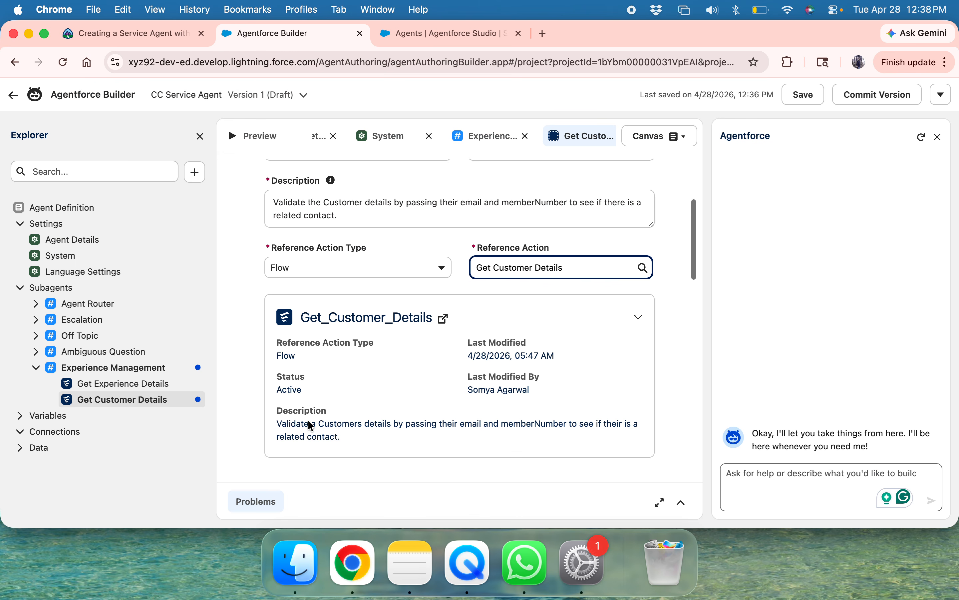
scroll(308, 420, "down", 4)
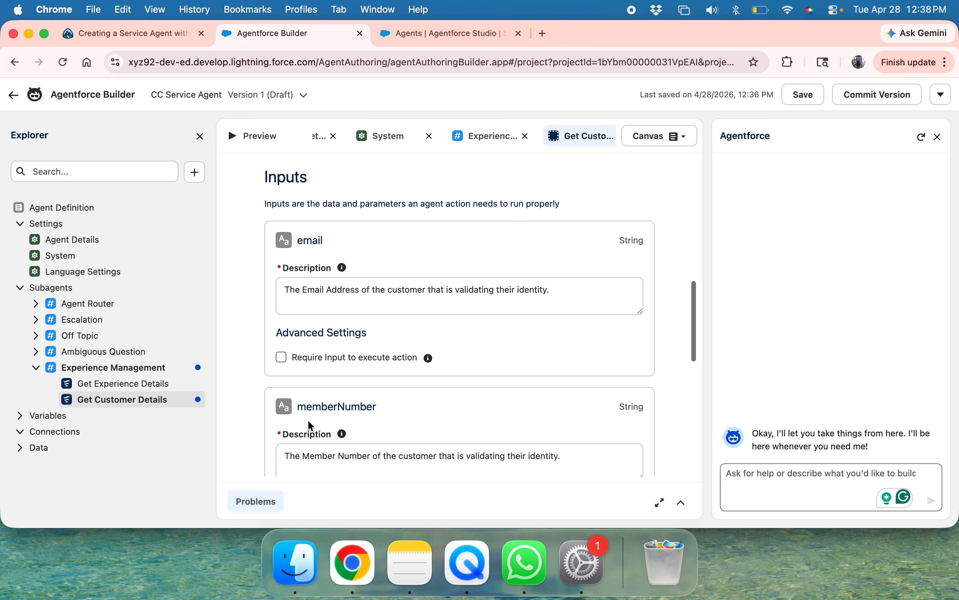
left_click(281, 330)
scroll(283, 357, "down", 3)
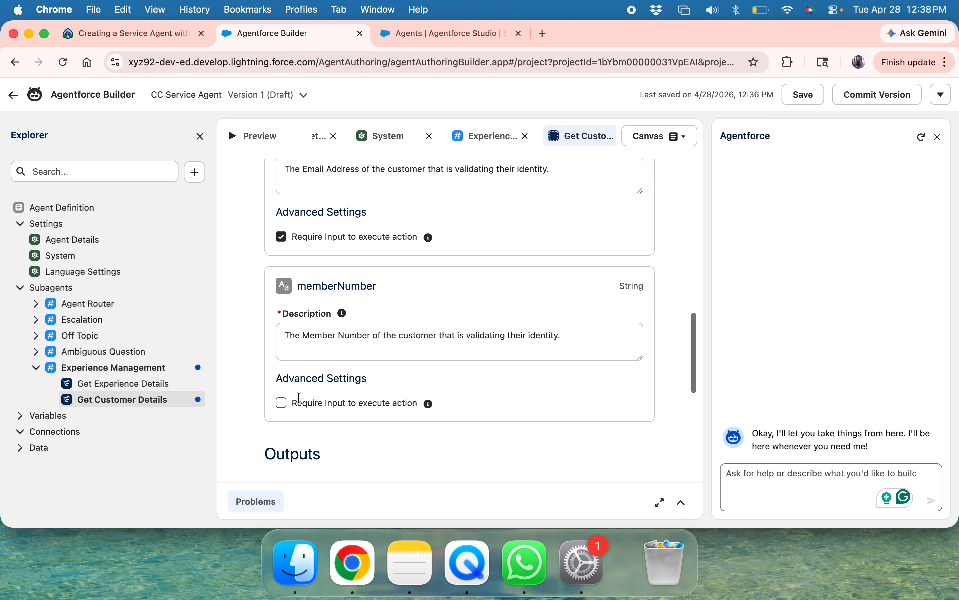
left_click(281, 378)
Verify Trailhead's output settings and enable Show in conversation for the action's contact output.
left_click(123, 34)
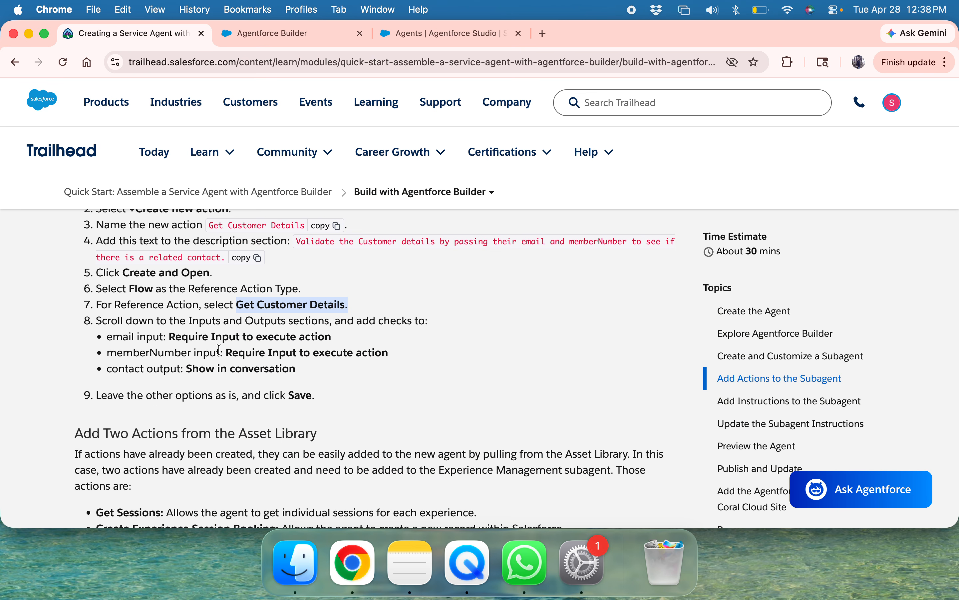
left_click(258, 31)
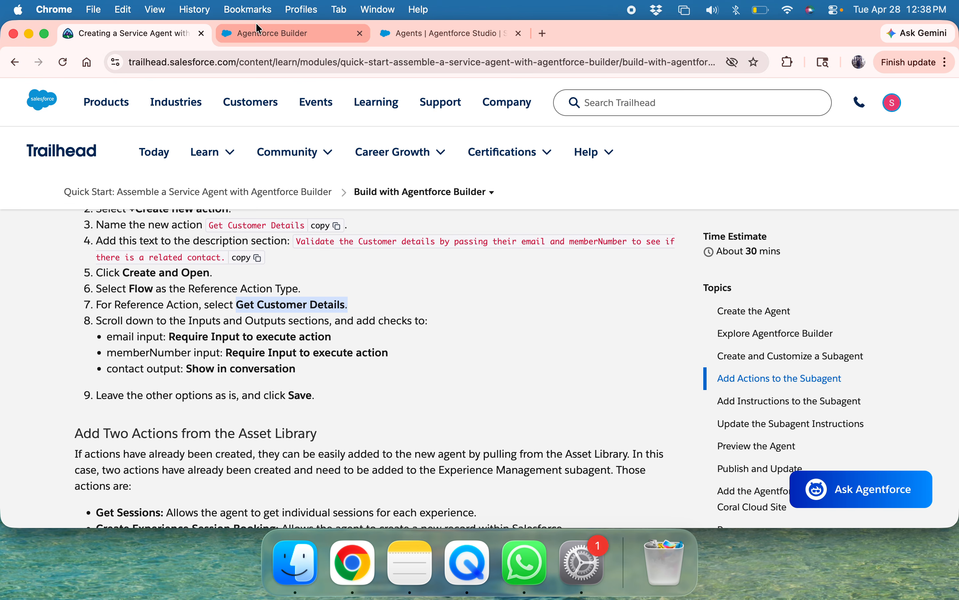
scroll(278, 325, "down", 10)
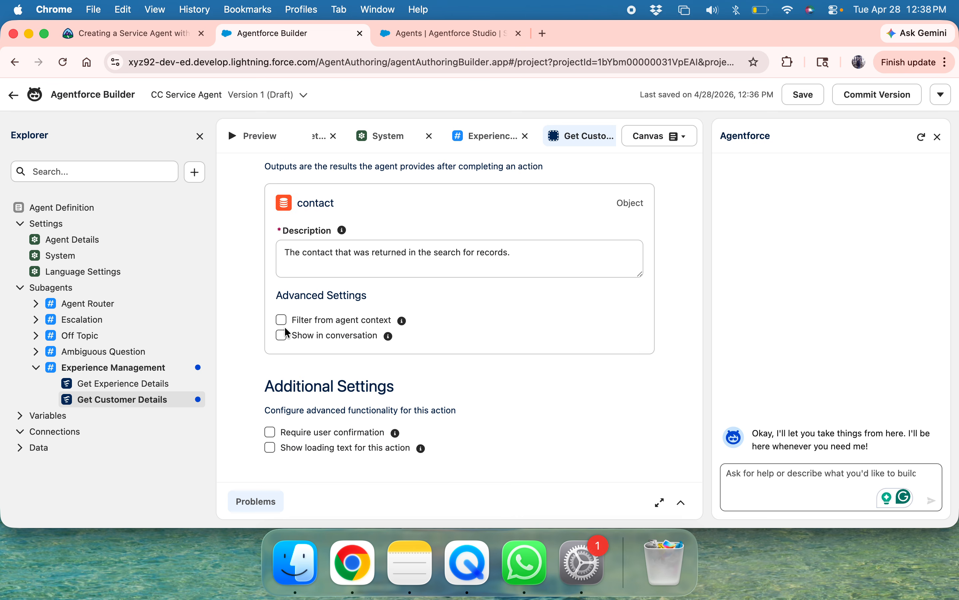
left_click(112, 37)
scroll(192, 386, "down", 3)
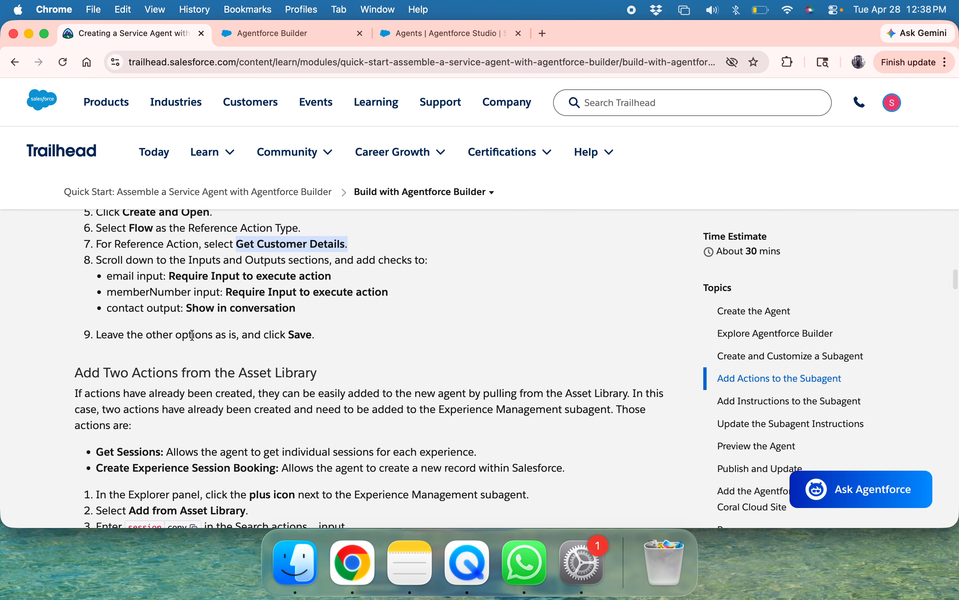
left_click(279, 31)
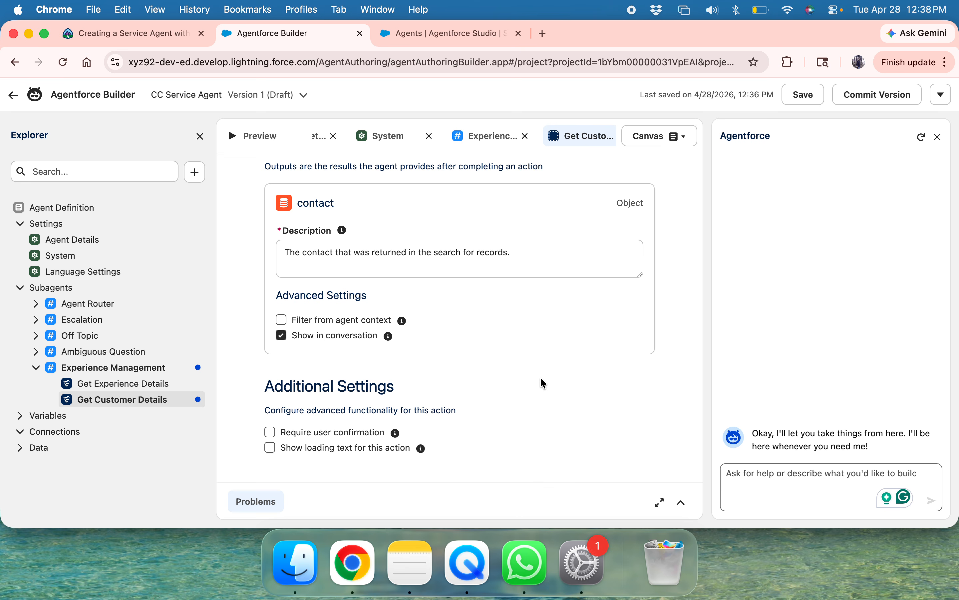
Check how Trailhead ends the Get Customer Details section and save the CC Service Agent.
scroll(540, 378, "up", 20)
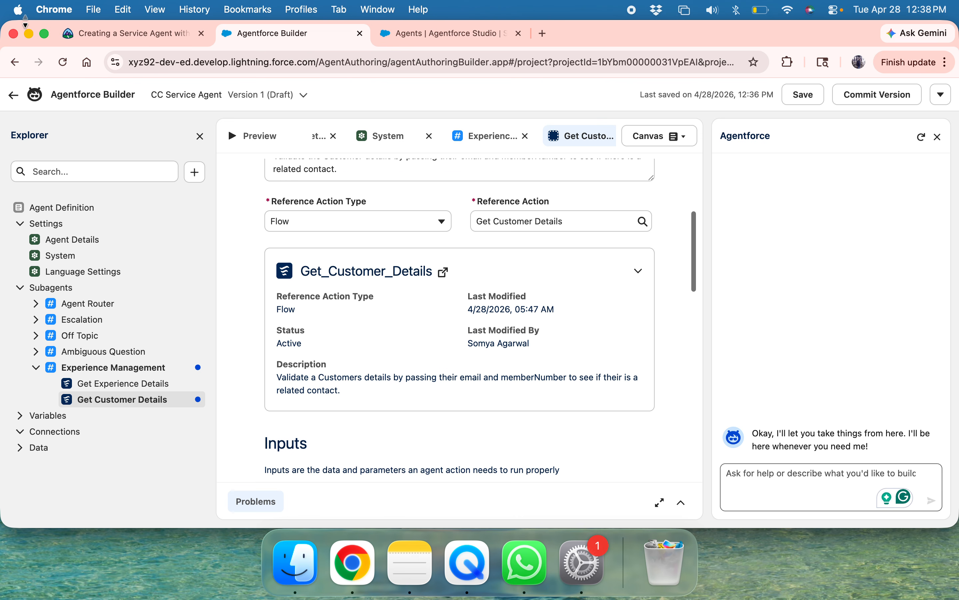
left_click(76, 36)
scroll(158, 391, "down", 3)
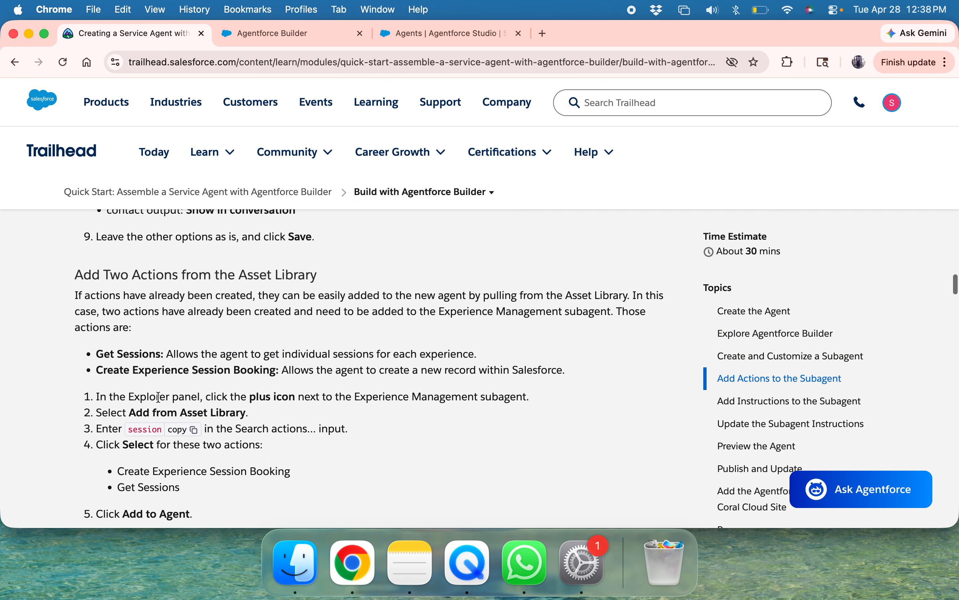
left_click(274, 35)
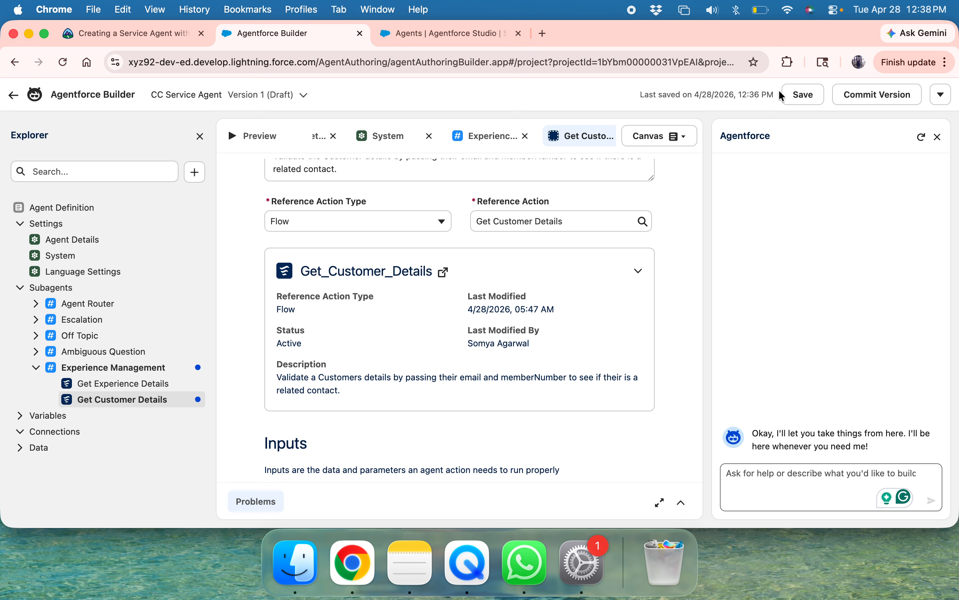
left_click(797, 97)
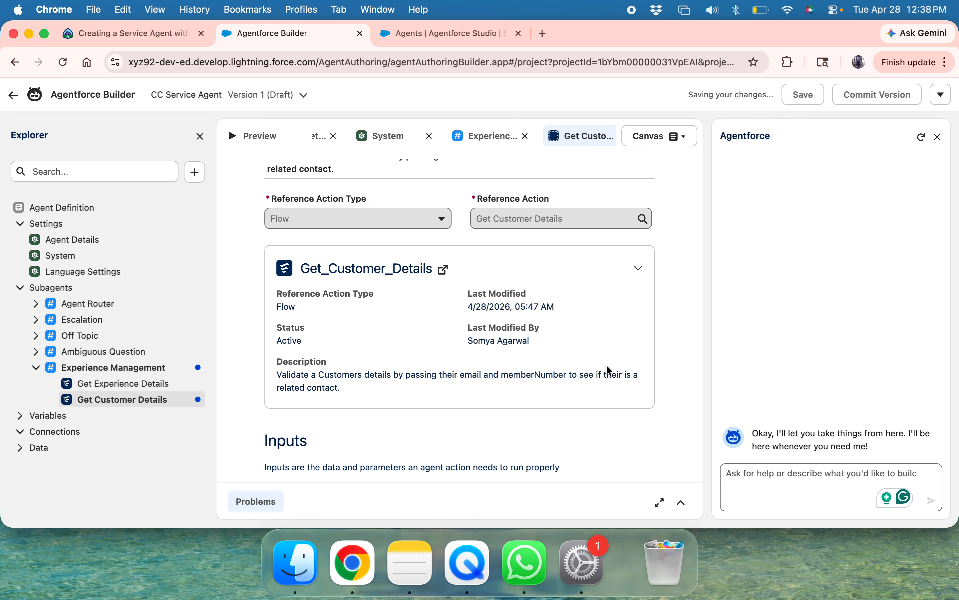
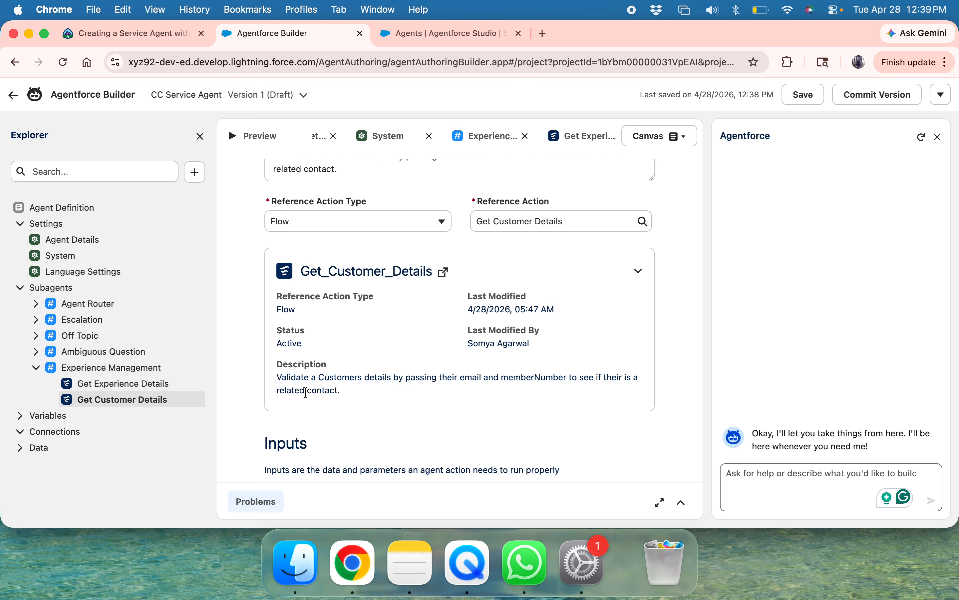
Review the action's email and memberNumber inputs, and read Trailhead's Add Two Actions from the Asset Library section.
scroll(358, 389, "down", 5)
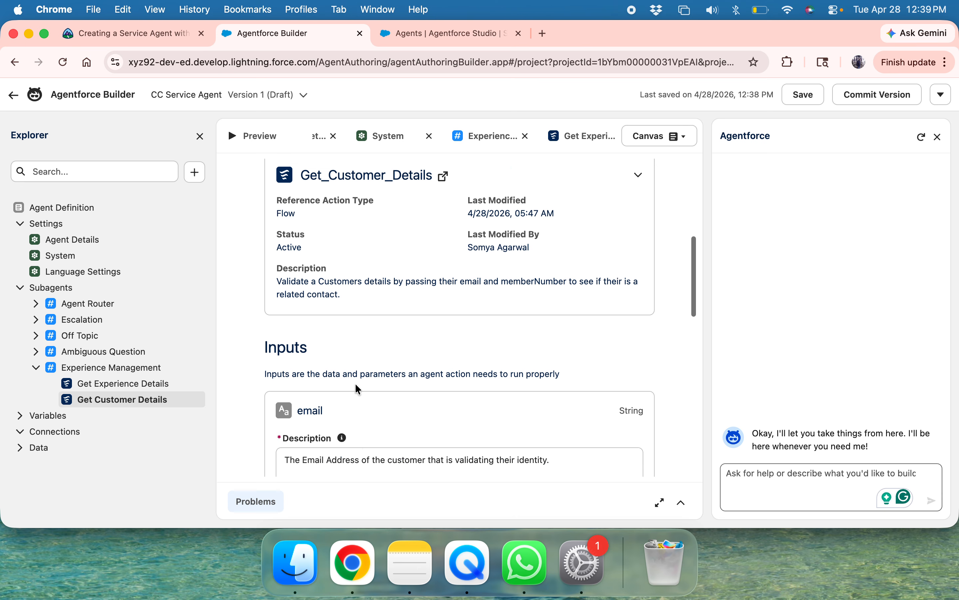
scroll(358, 389, "down", 5)
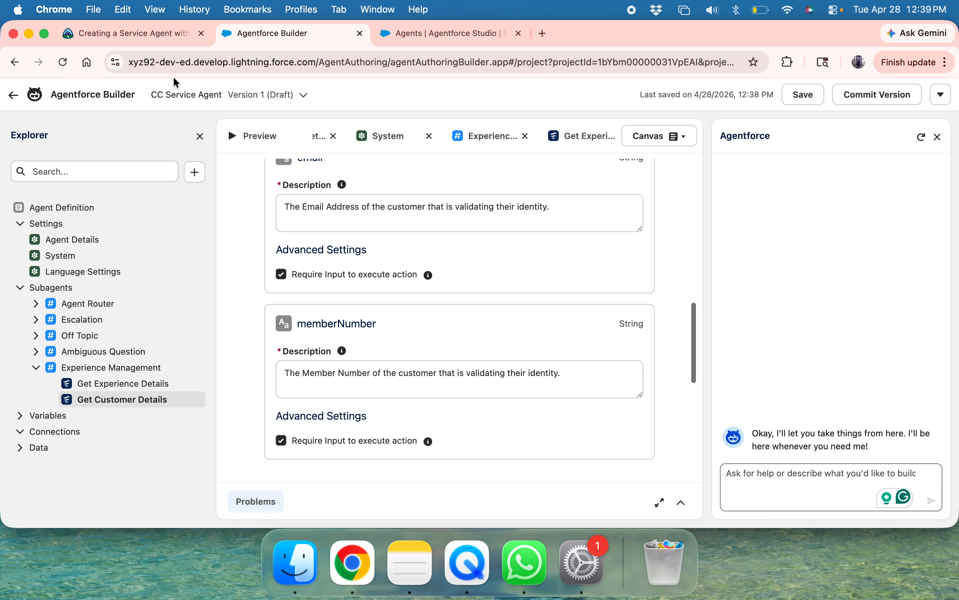
left_click(142, 31)
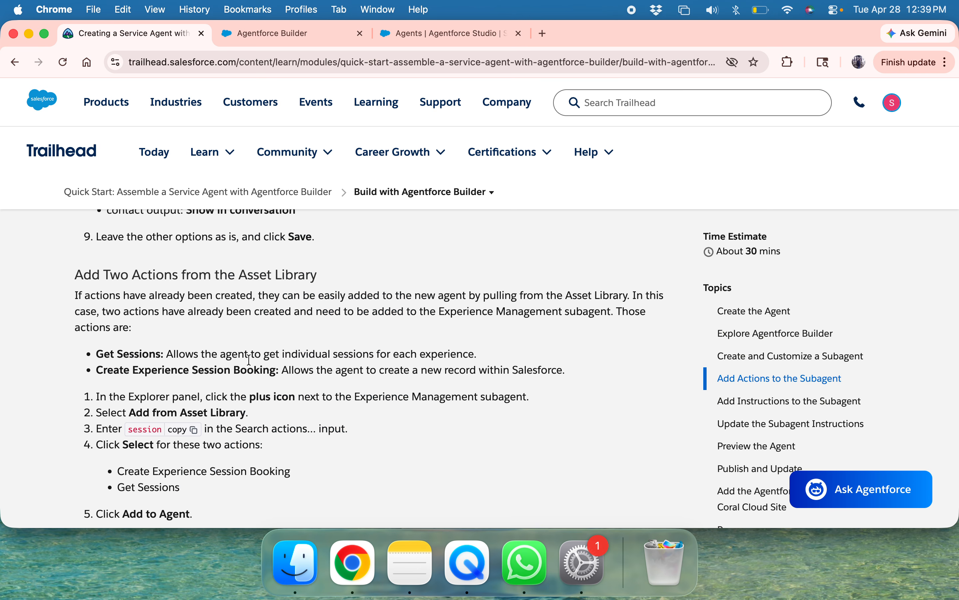
scroll(249, 360, "down", 2)
left_click_drag(75, 243, 361, 247)
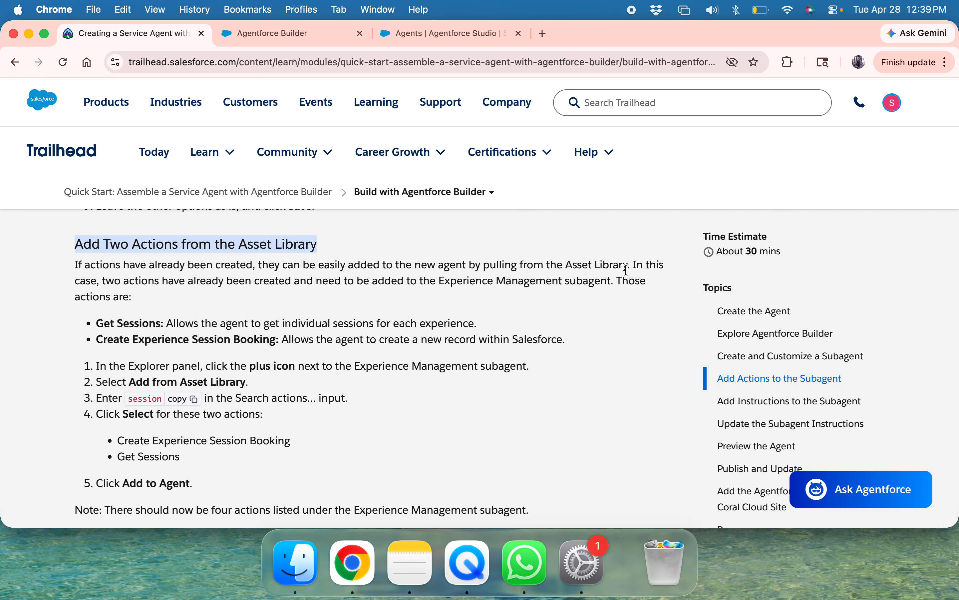
Read which two Asset Library actions Trailhead wants added to the Experience Management subagent and the steps for adding them.
left_click_drag(75, 281, 144, 297)
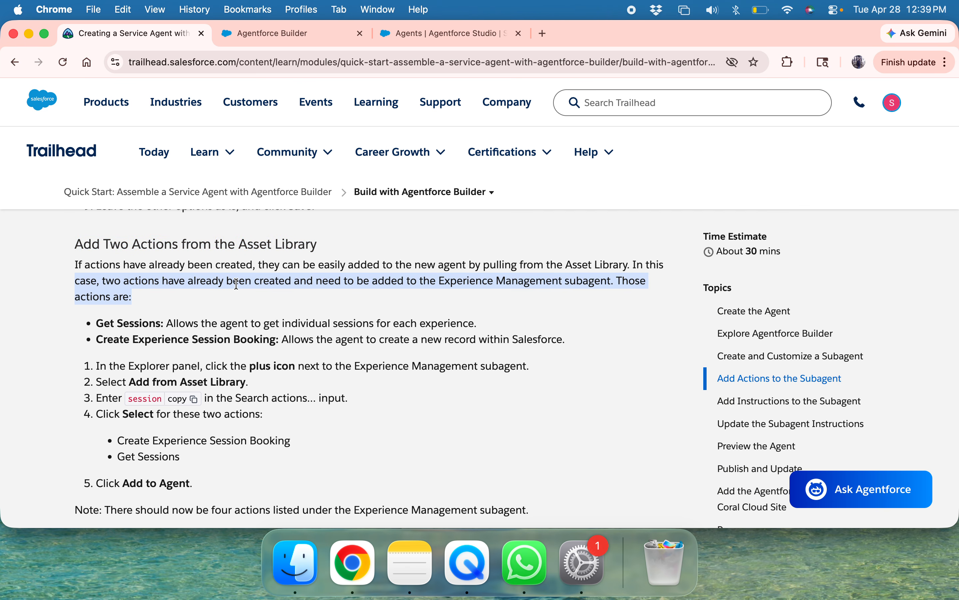
left_click_drag(317, 283, 553, 294)
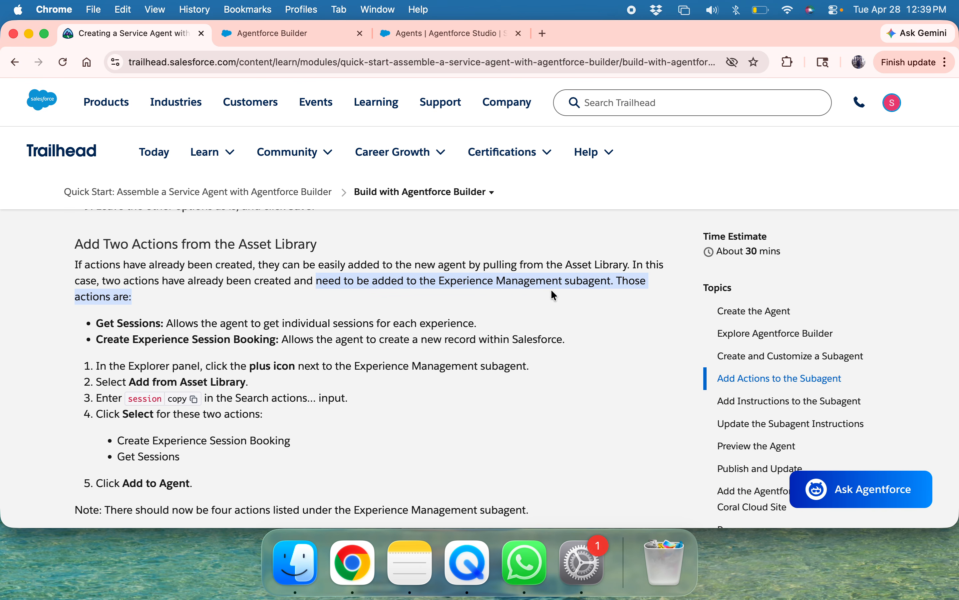
scroll(249, 300, "down", 1)
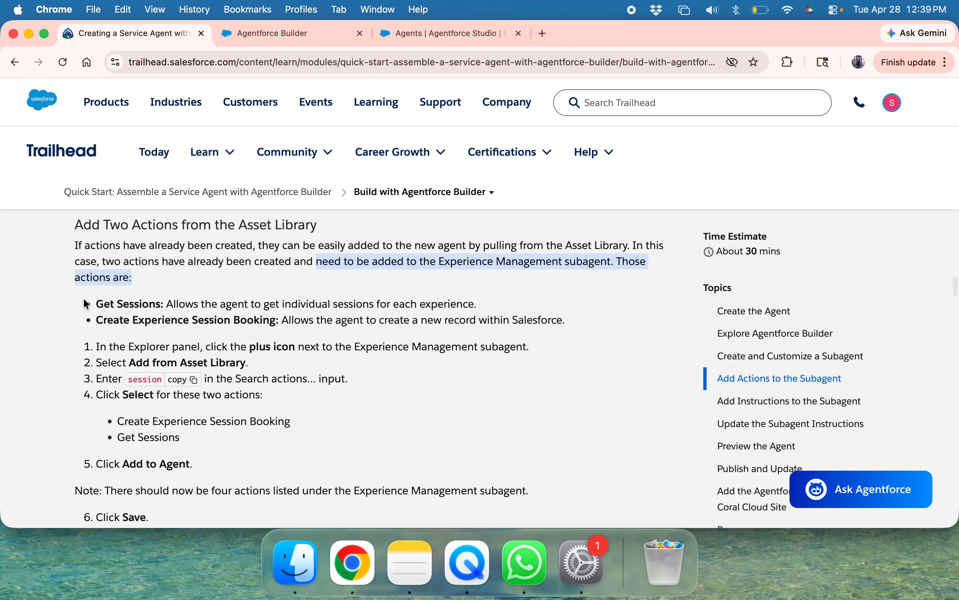
left_click(94, 302)
left_click_drag(94, 305, 285, 318)
scroll(298, 329, "down", 2)
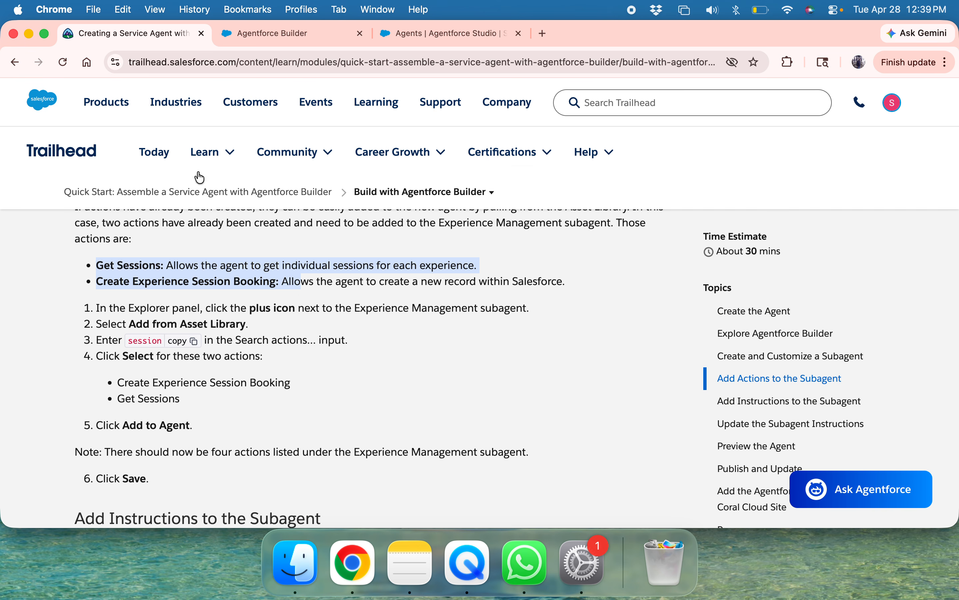
Return to Agentforce Builder and open the Asset Library to add actions to the Experience Management subagent.
left_click(242, 35)
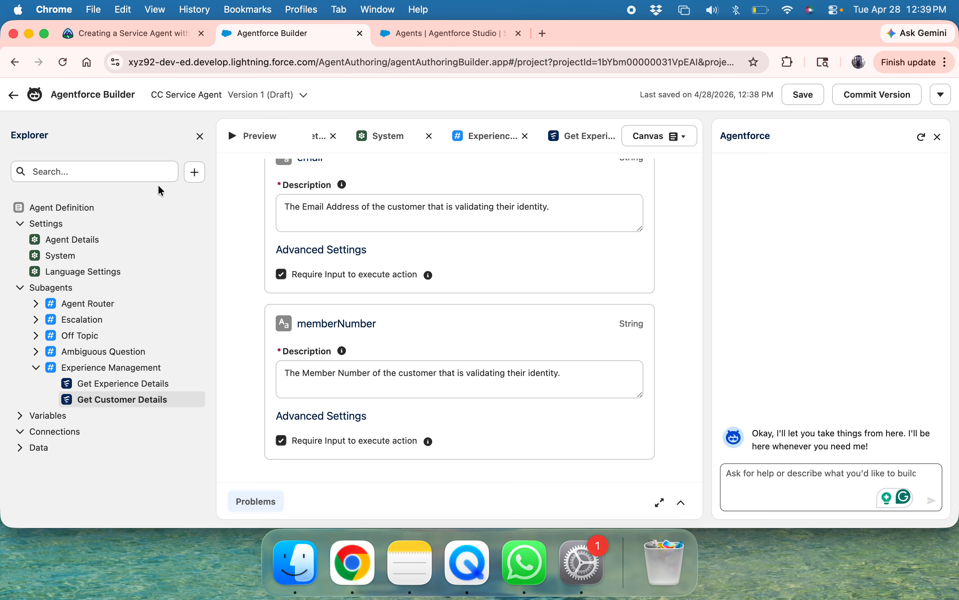
mouse_move(128, 373)
left_click(182, 368)
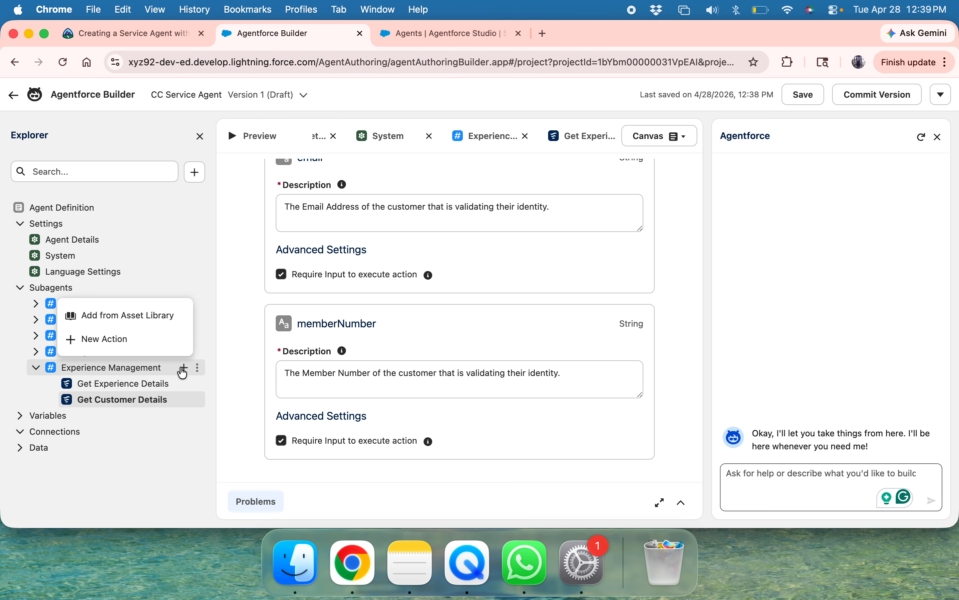
left_click(92, 323)
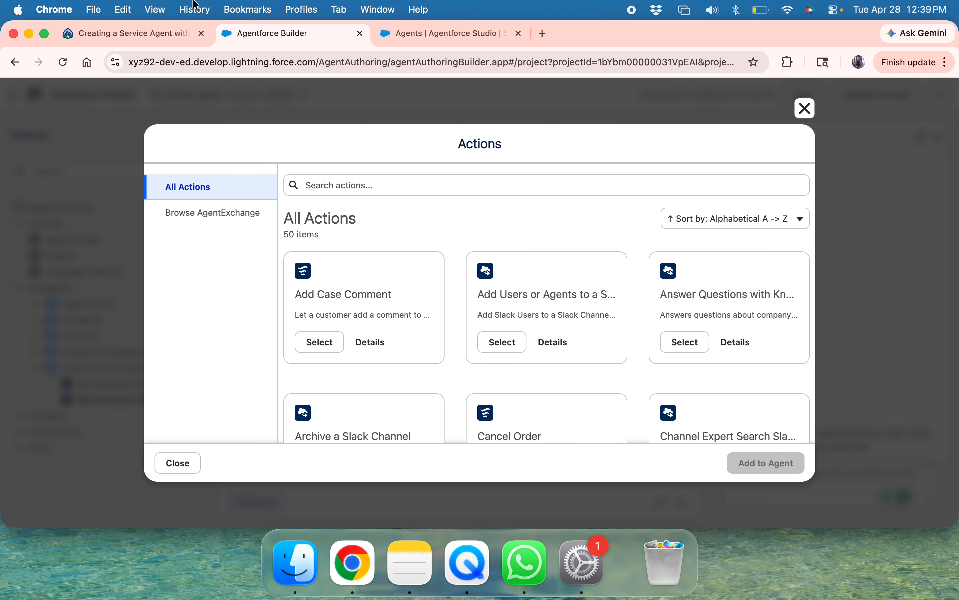
Copy the search term from Trailhead's instructions and search the Asset Library actions for "session".
left_click(142, 30)
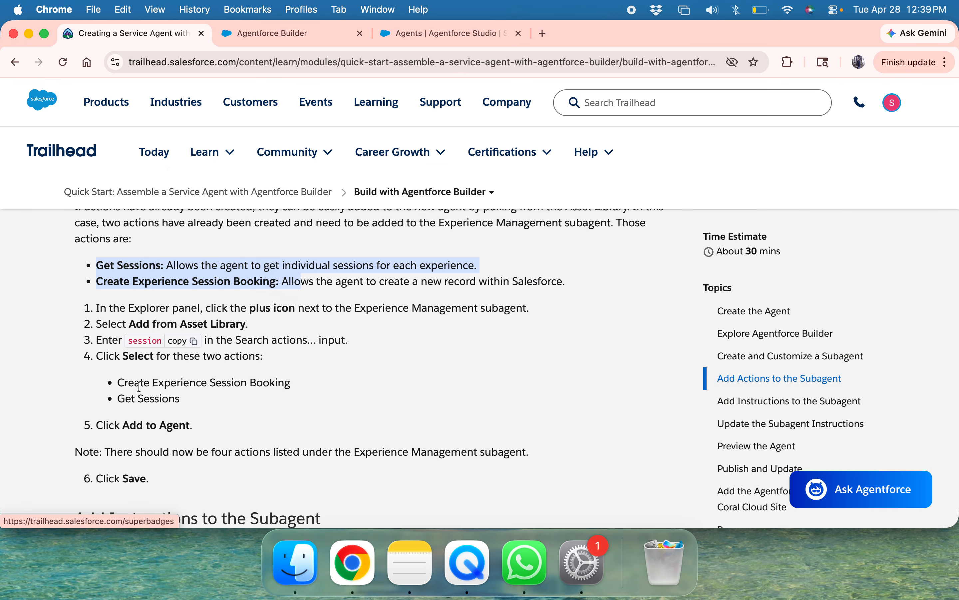
scroll(201, 383, "down", 3)
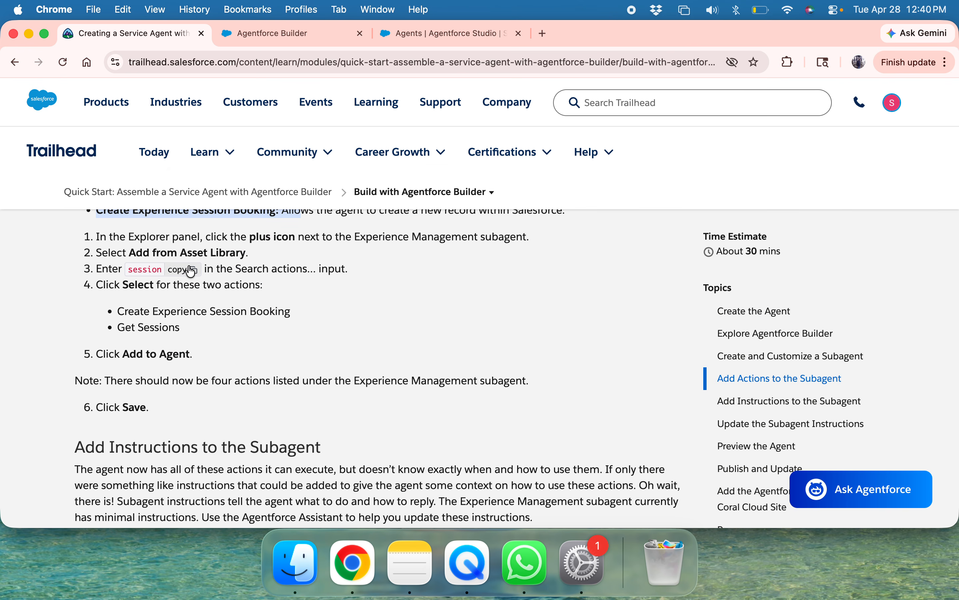
left_click(194, 269)
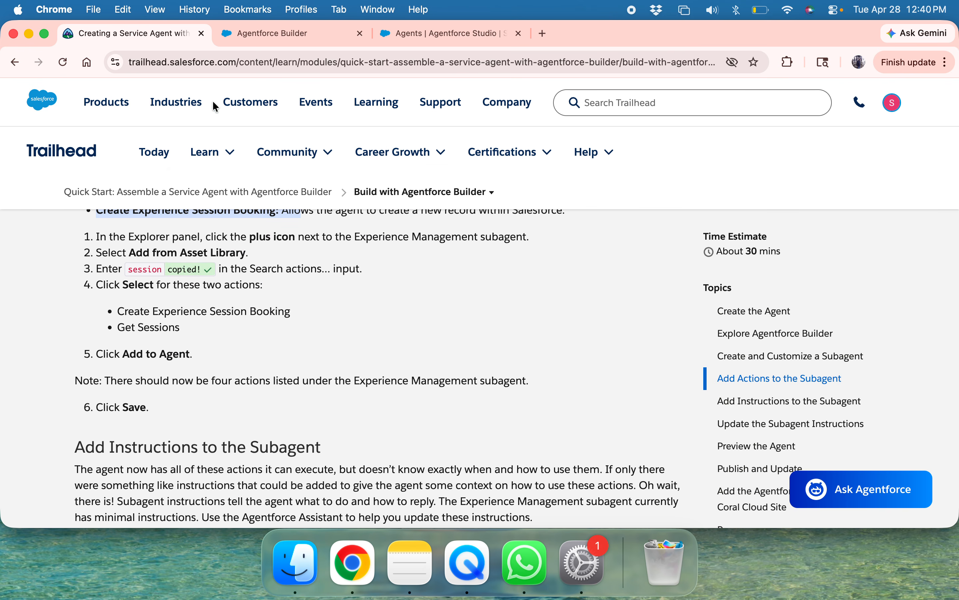
left_click(275, 35)
left_click(359, 185)
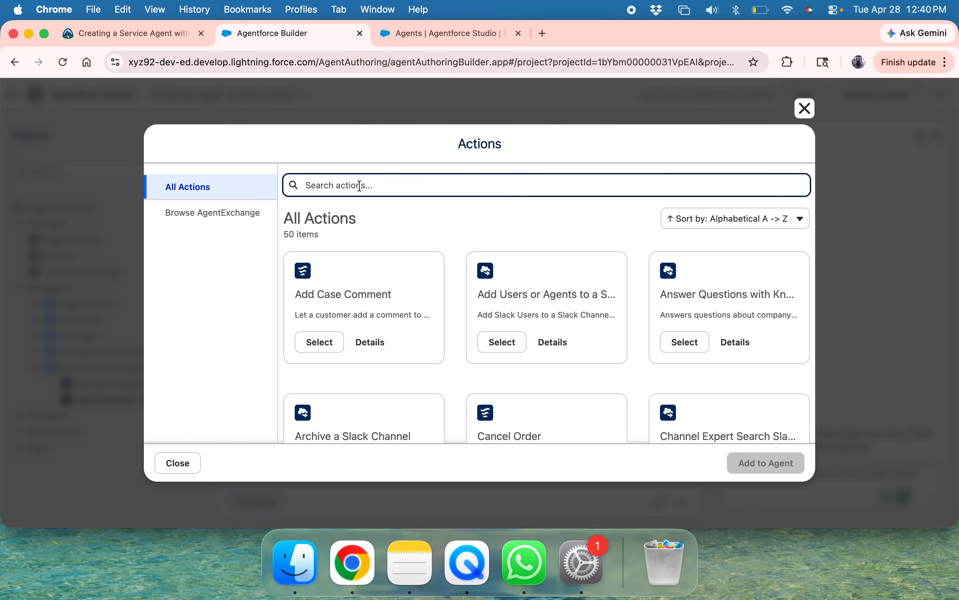
type("ses")
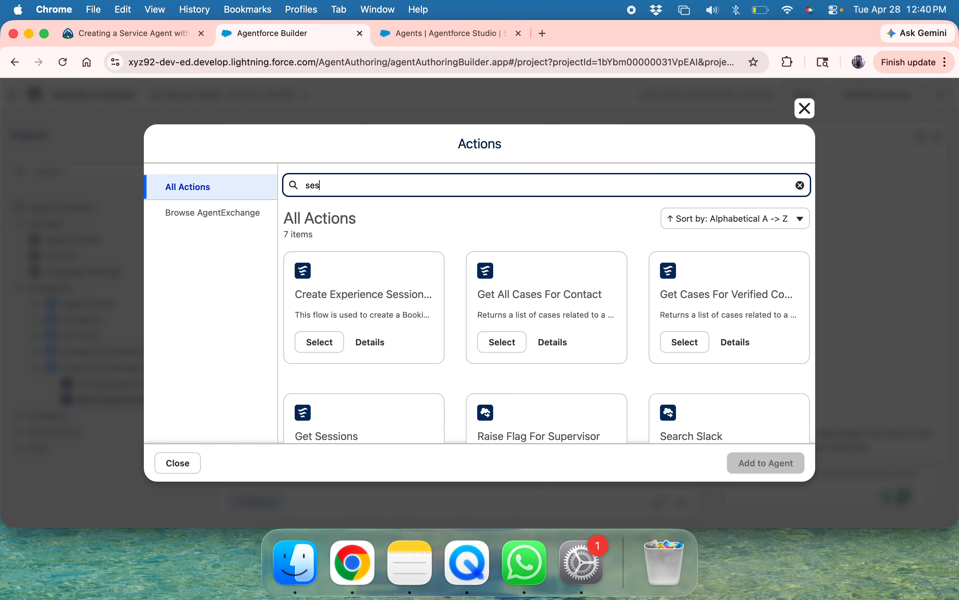
left_click_drag(322, 185, 298, 186)
type("session")
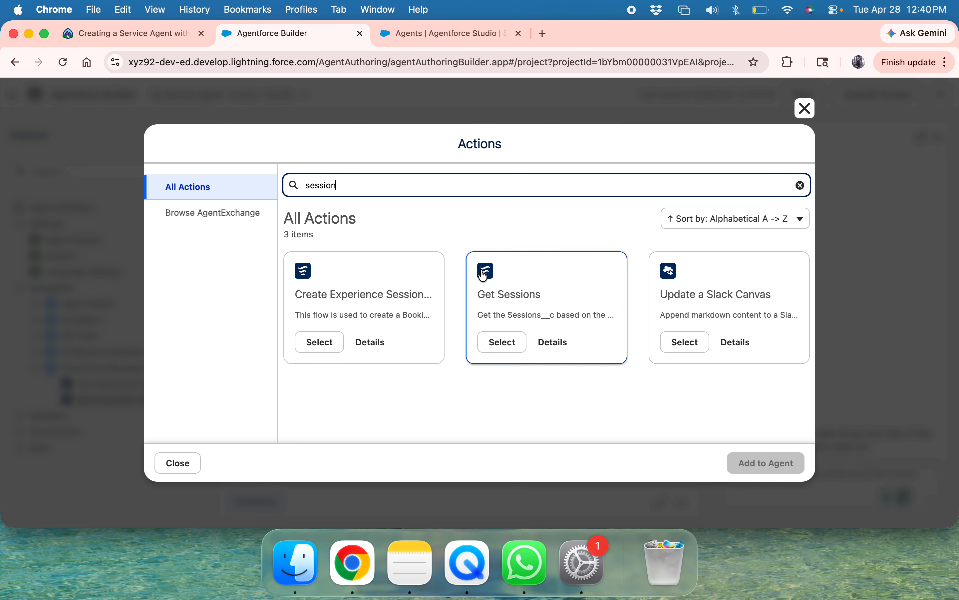
Check the required actions in Trailhead, select Create Experience Session Booking and Get Sessions, and add both to the agent.
left_click(99, 34)
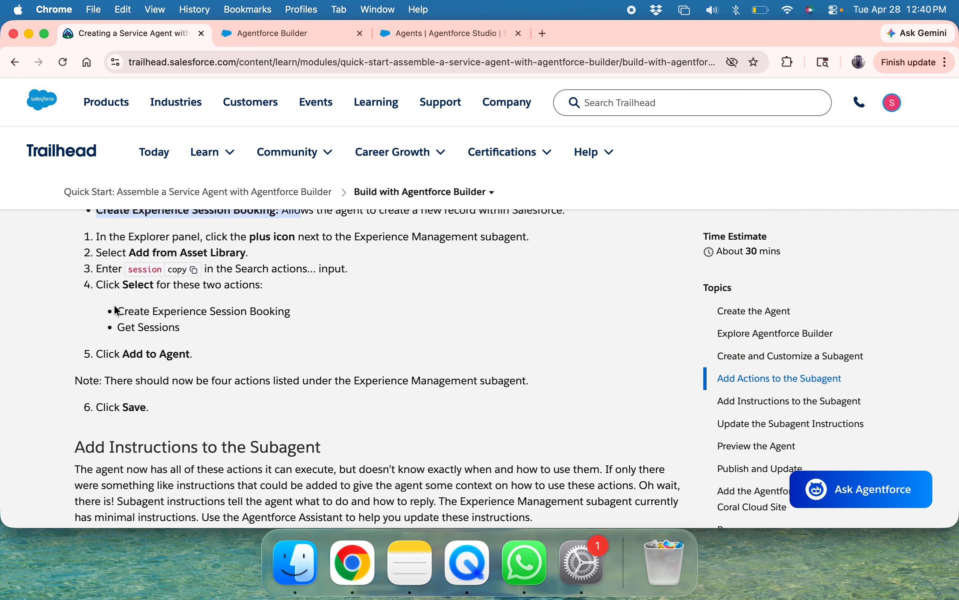
scroll(150, 296, "down", 1)
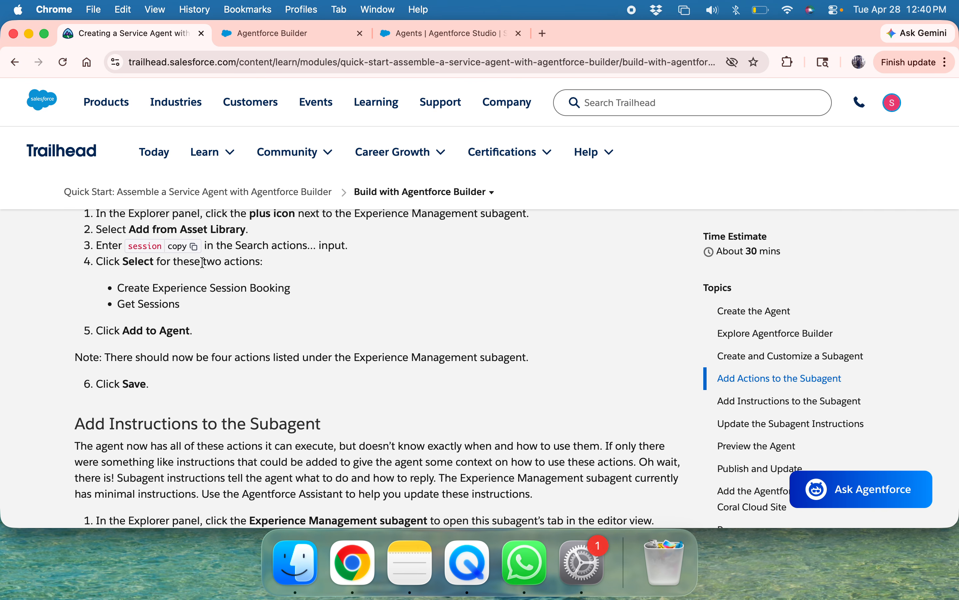
left_click(251, 31)
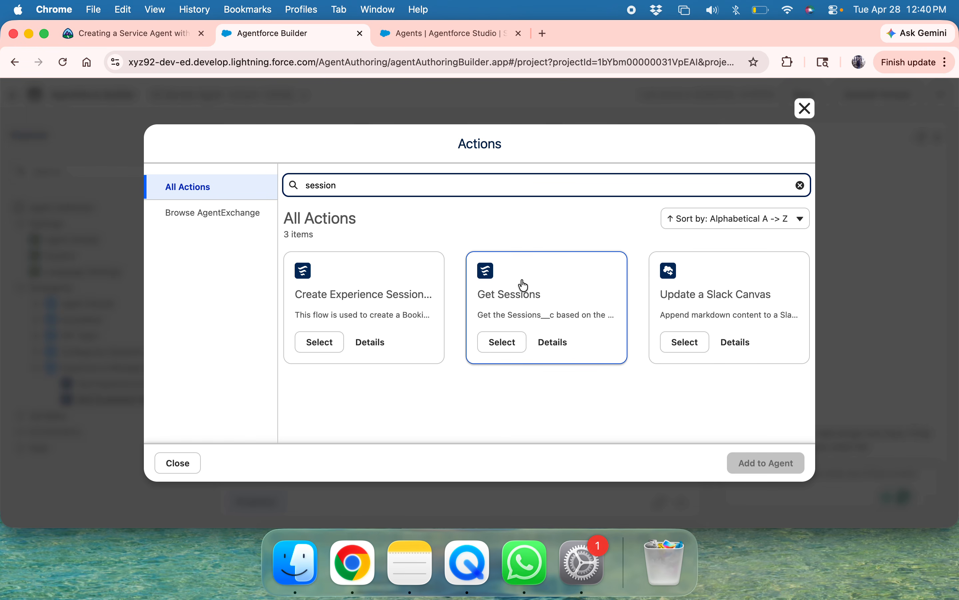
left_click(342, 342)
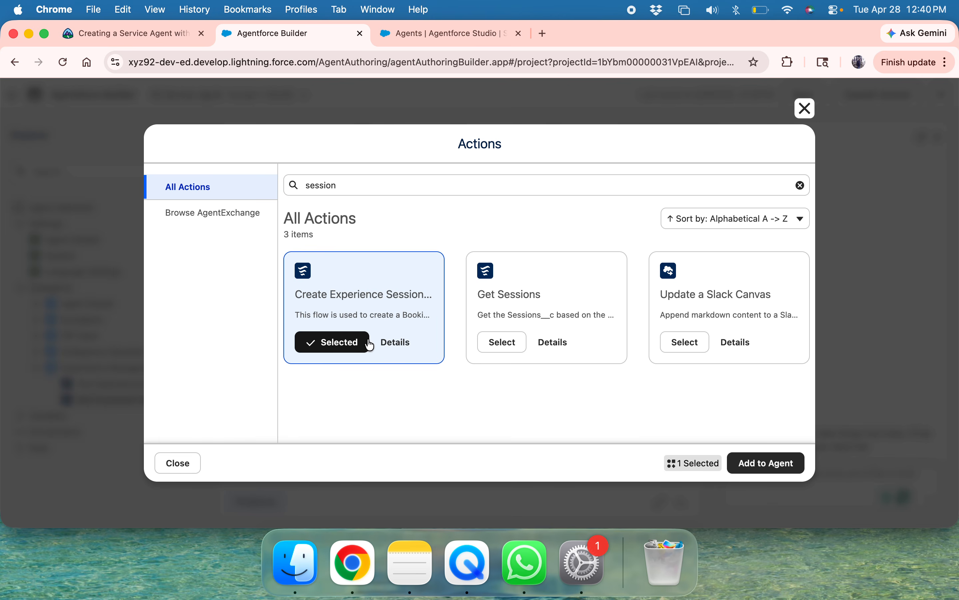
left_click(495, 343)
left_click(154, 34)
scroll(225, 393, "down", 3)
left_click(273, 32)
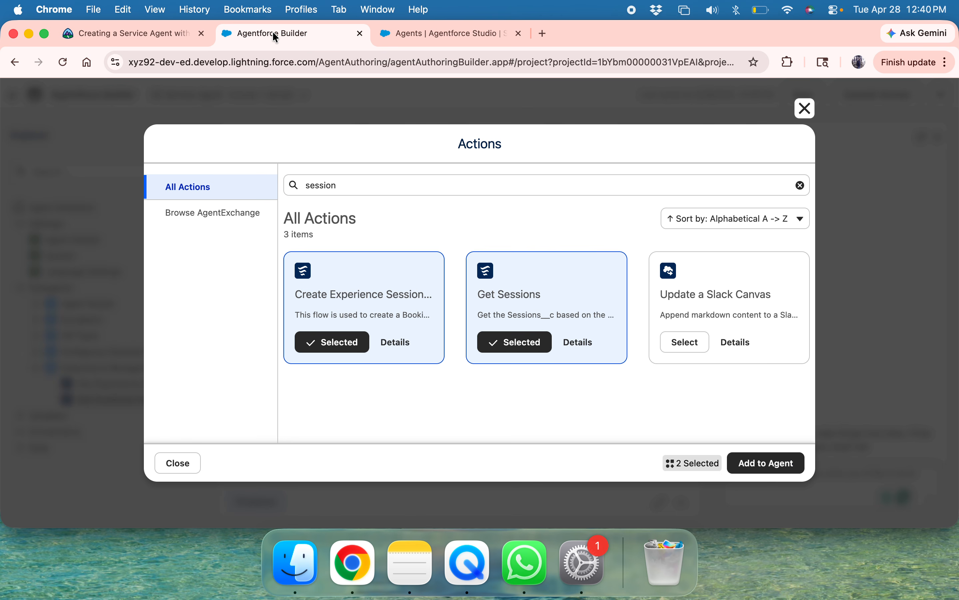
left_click(754, 463)
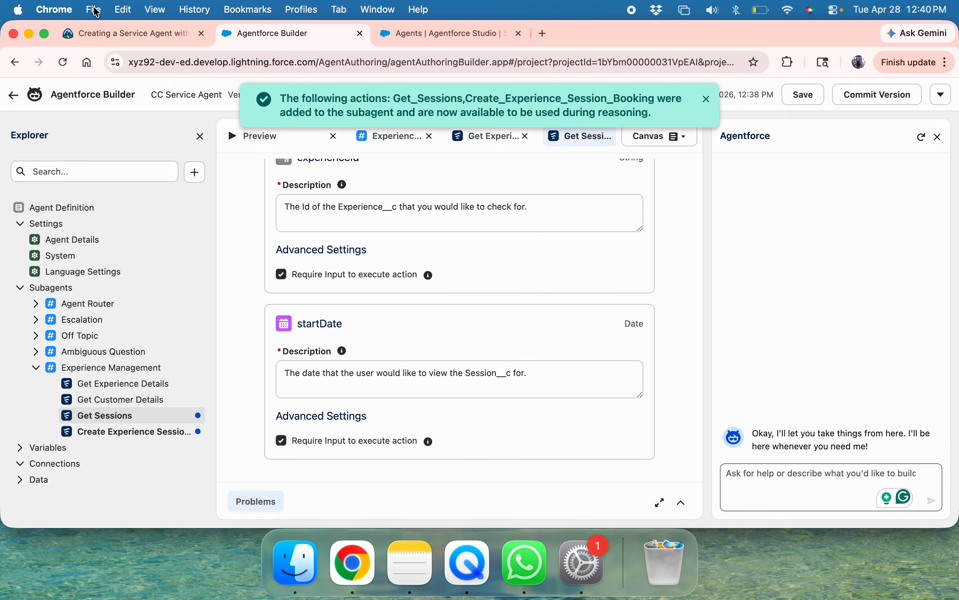
Compare the actions under Experience Management with Trailhead's note and save the CC Service Agent.
left_click(113, 34)
scroll(177, 341, "down", 3)
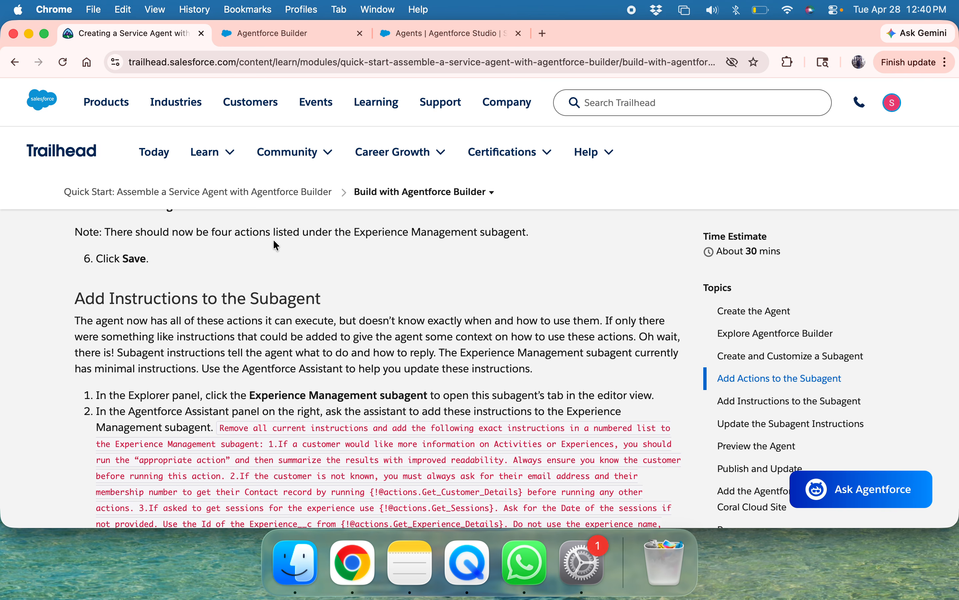
left_click_drag(302, 238, 526, 240)
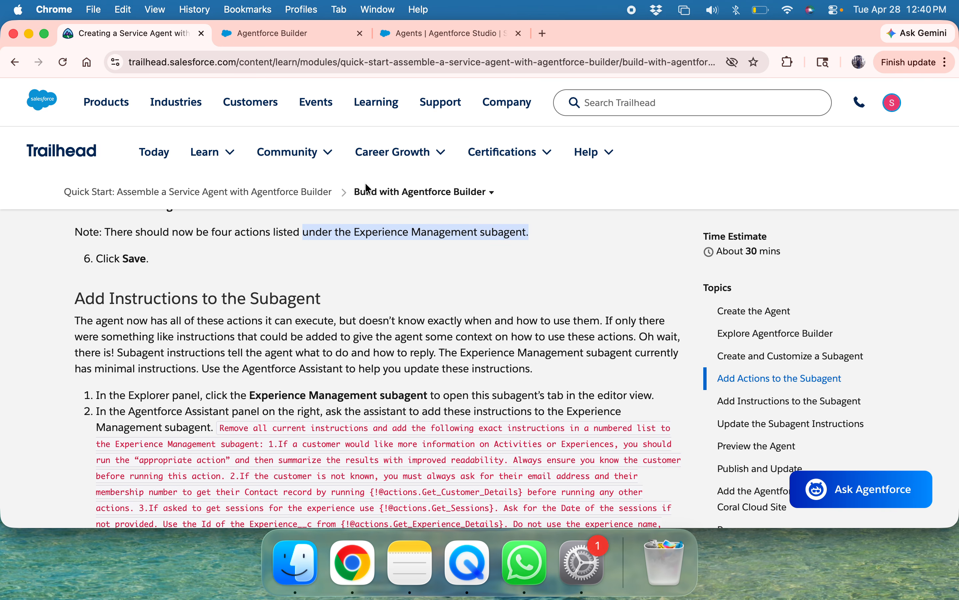
left_click(238, 36)
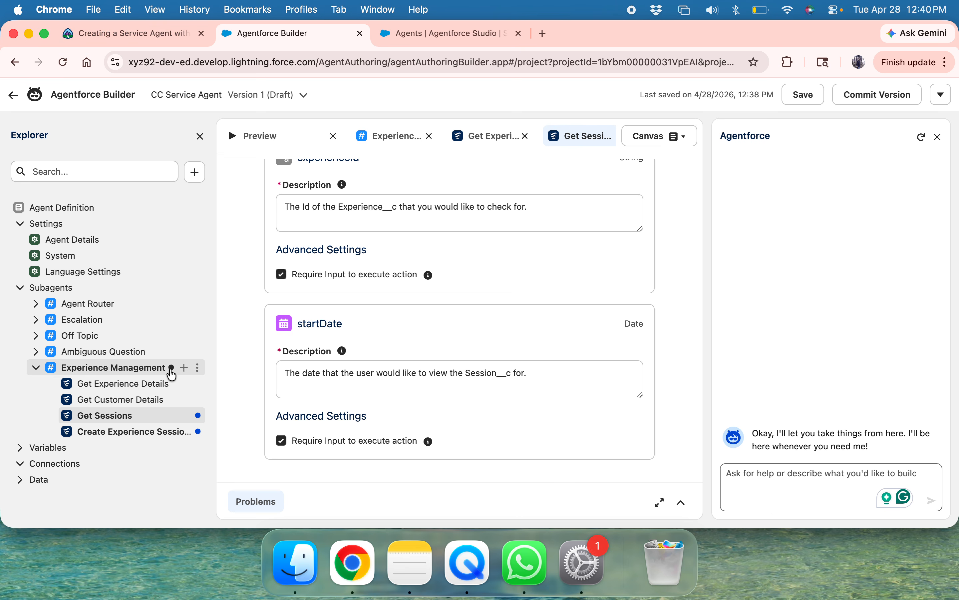
left_click(111, 34)
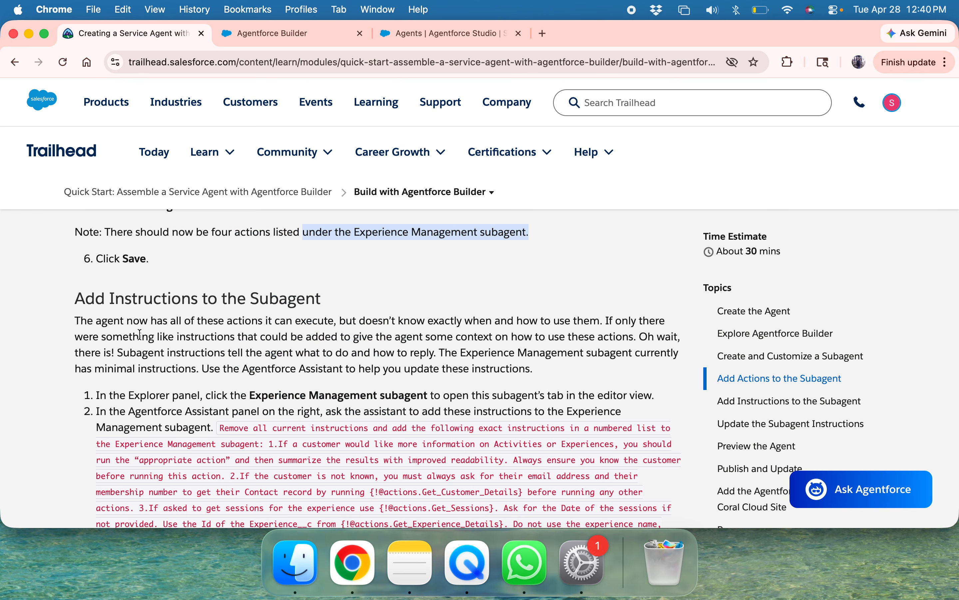
left_click(270, 35)
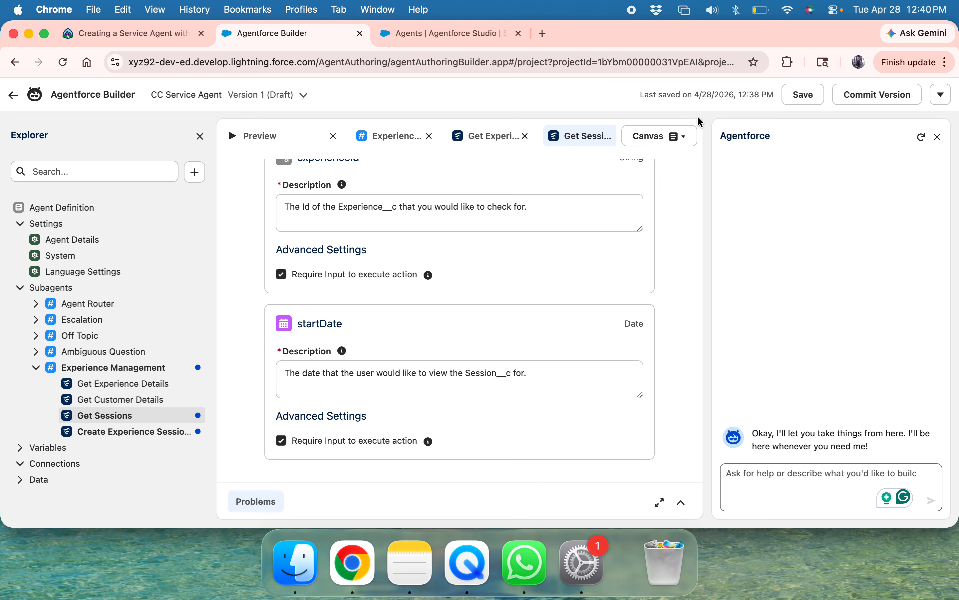
left_click(803, 94)
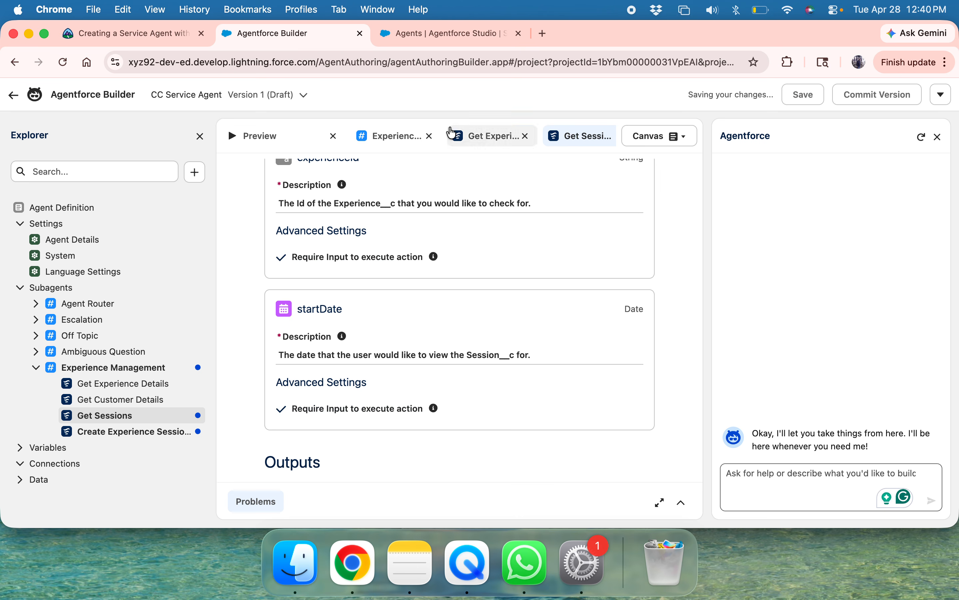
Read Trailhead's Add Instructions to the Subagent section, including how to use the Agentforce Assistant for updating the instructions.
left_click(149, 33)
scroll(209, 345, "down", 3)
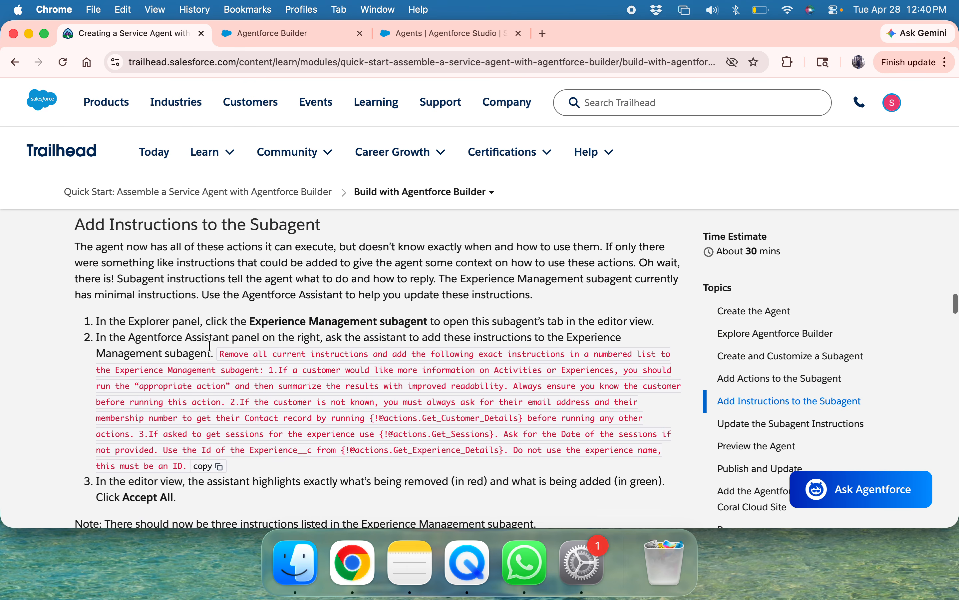
left_click_drag(64, 231, 361, 219)
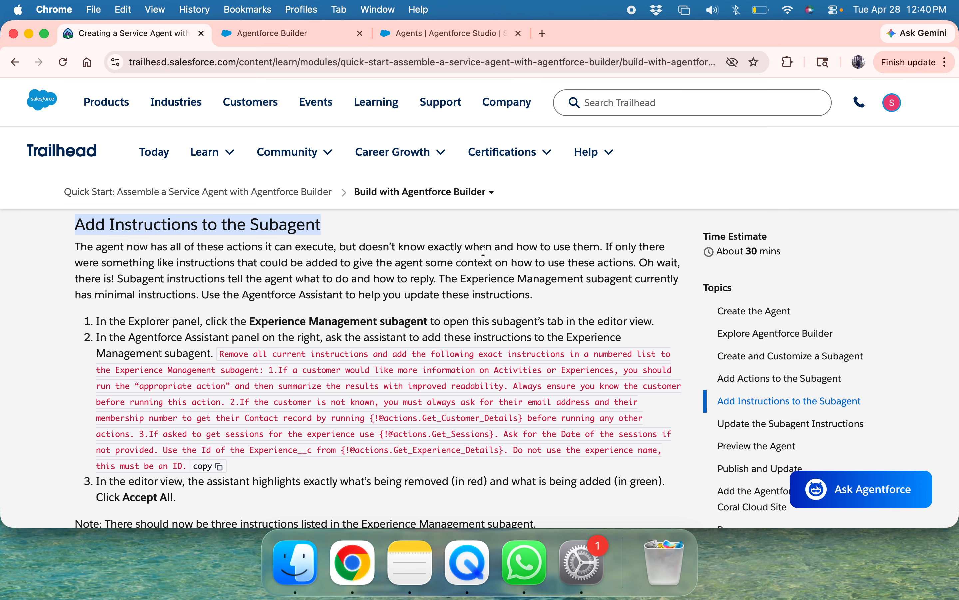
left_click_drag(613, 243, 404, 236)
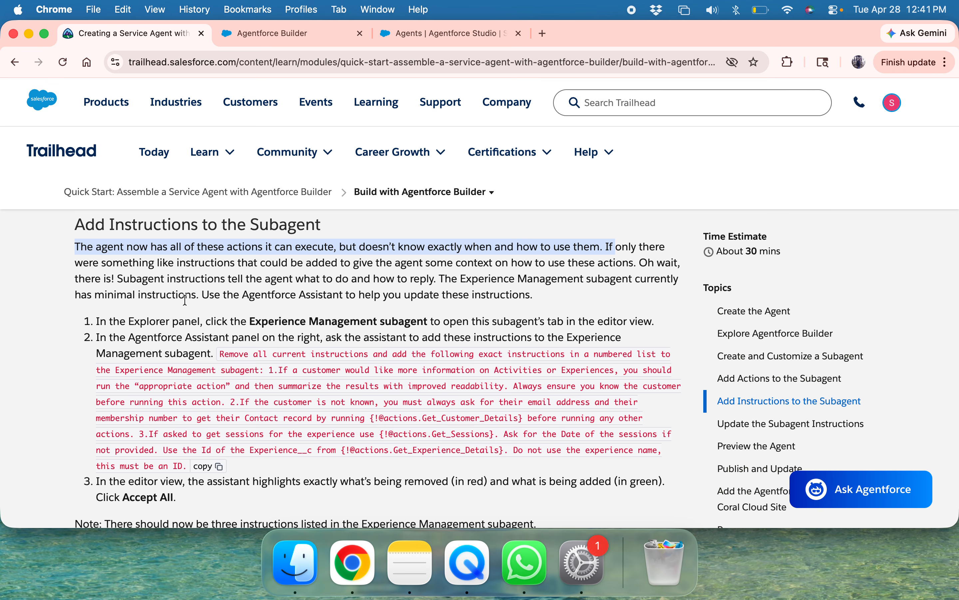
left_click_drag(202, 295, 467, 294)
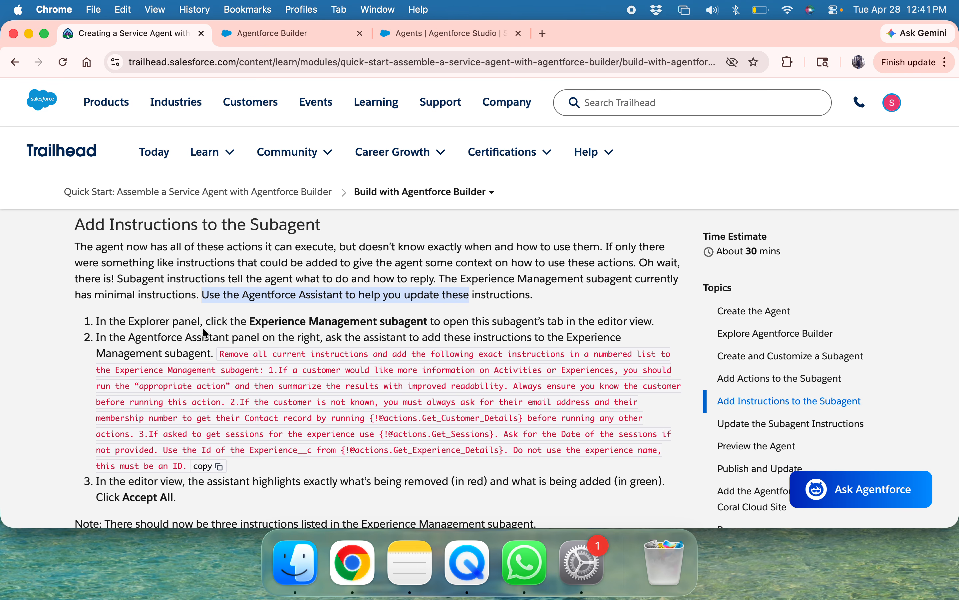
left_click(242, 326)
left_click_drag(246, 321, 444, 316)
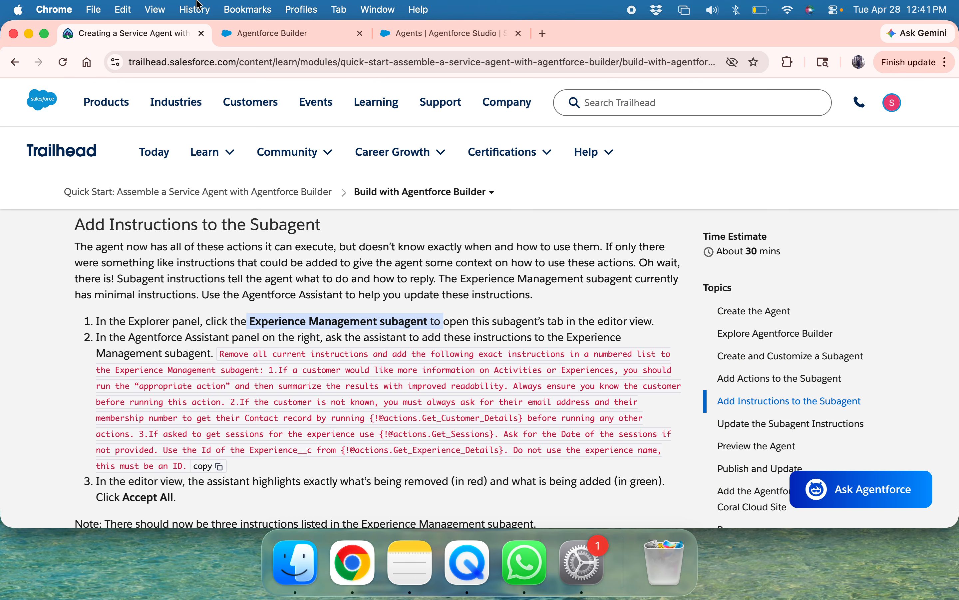
Open the Experience Management subagent in Agentforce Builder and show its Instructions and available actions.
left_click(249, 34)
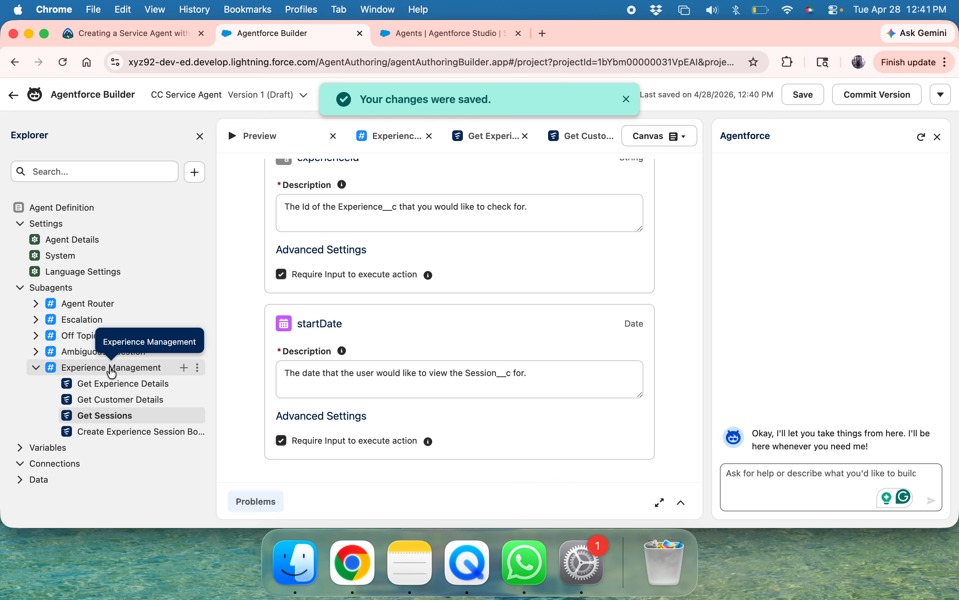
left_click(112, 367)
scroll(394, 312, "down", 3)
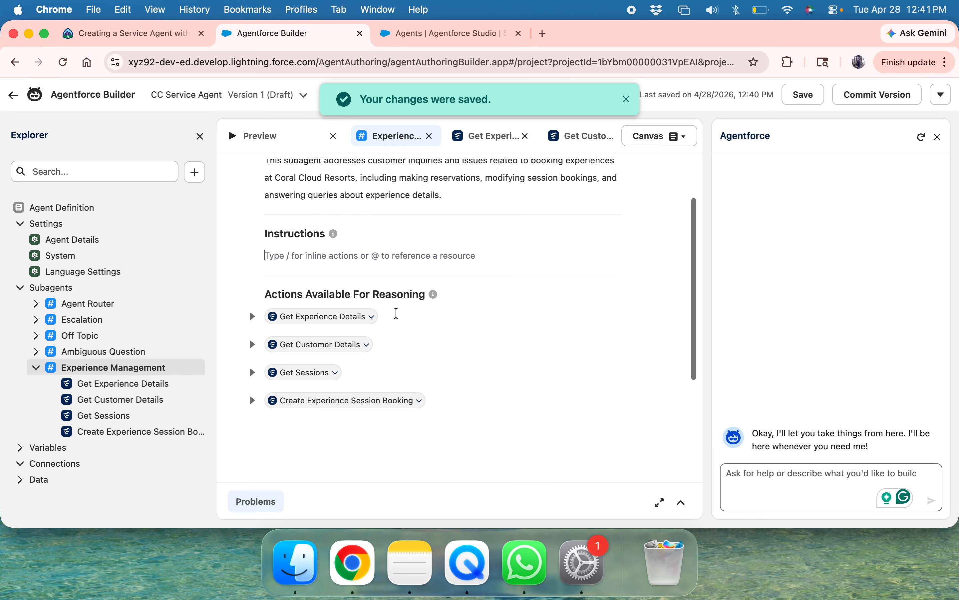